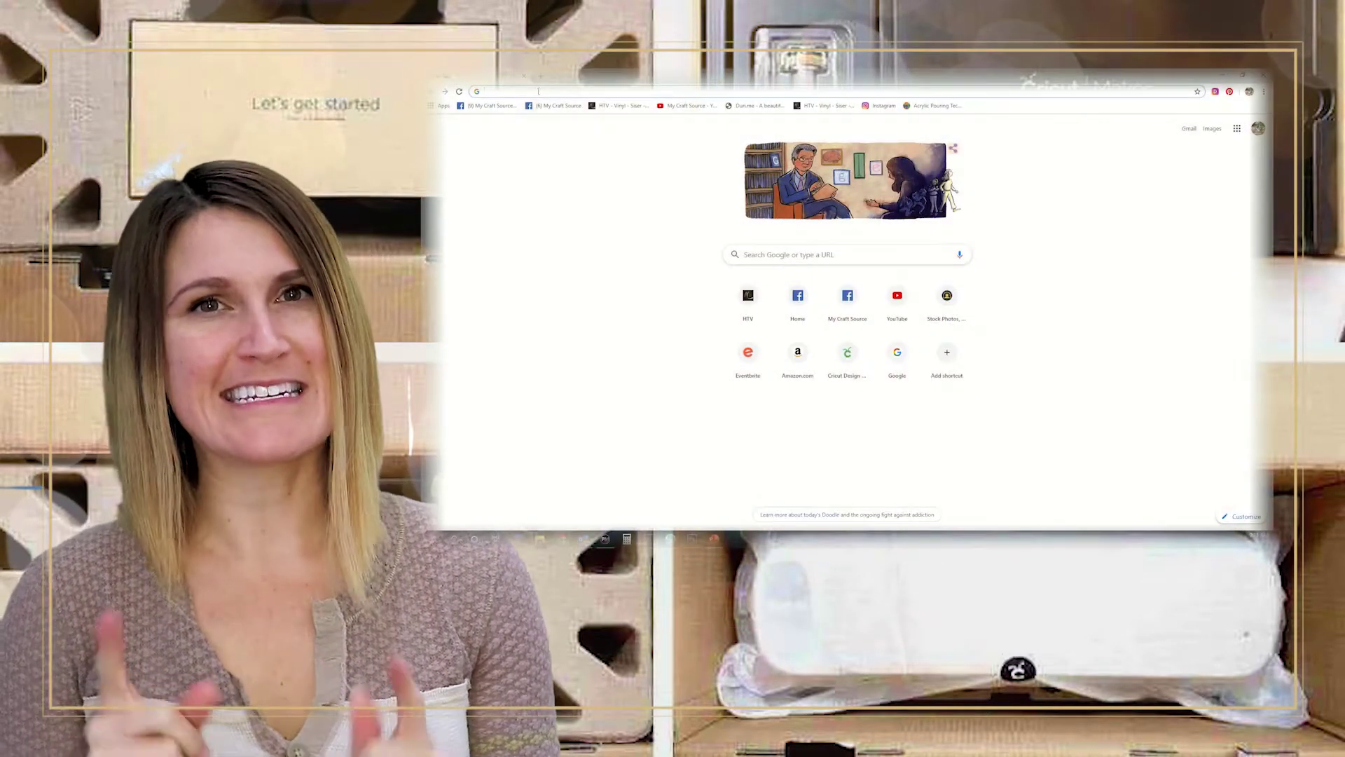
Launch Cricut Design Space's new design page from Chrome and dismiss the offline-feature banner.
{"action": "type", "text": "Desi"}
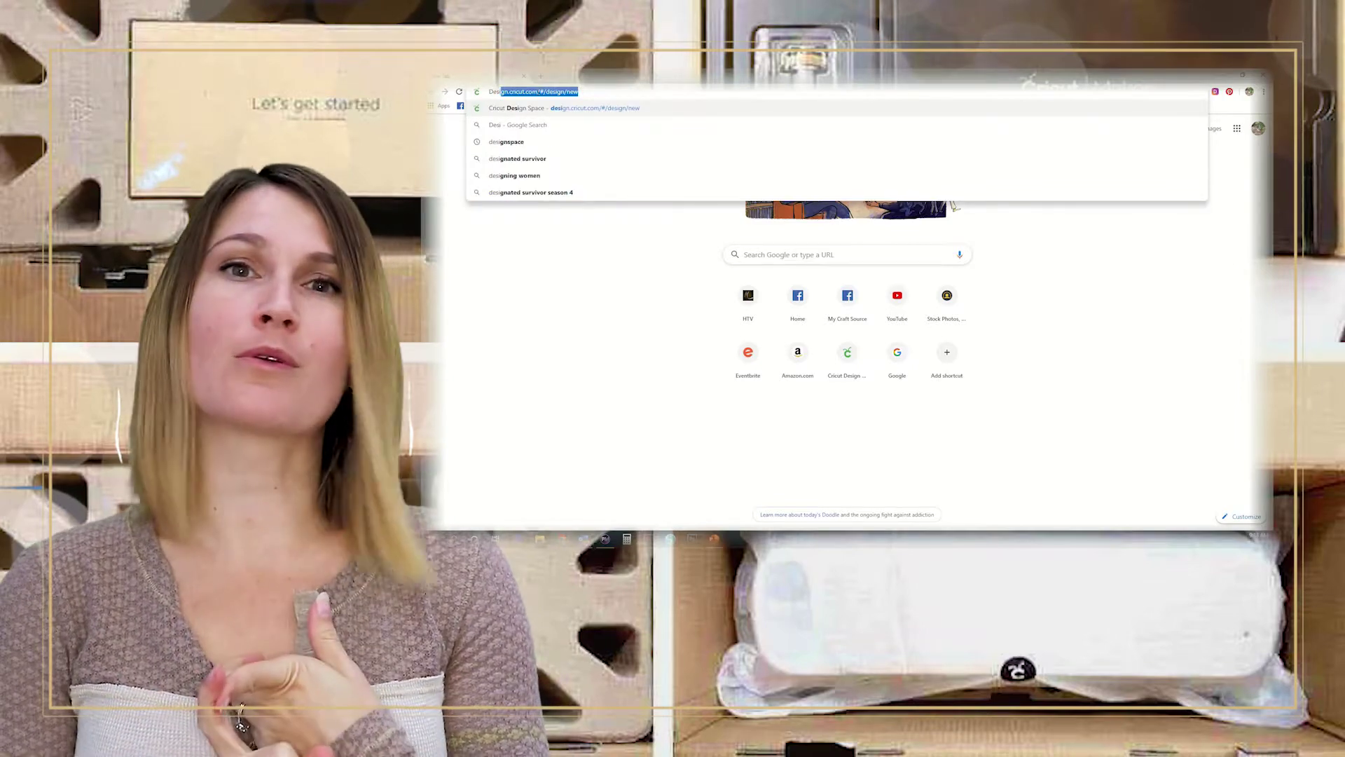
{"action": "left_click", "coordinate": [543, 110]}
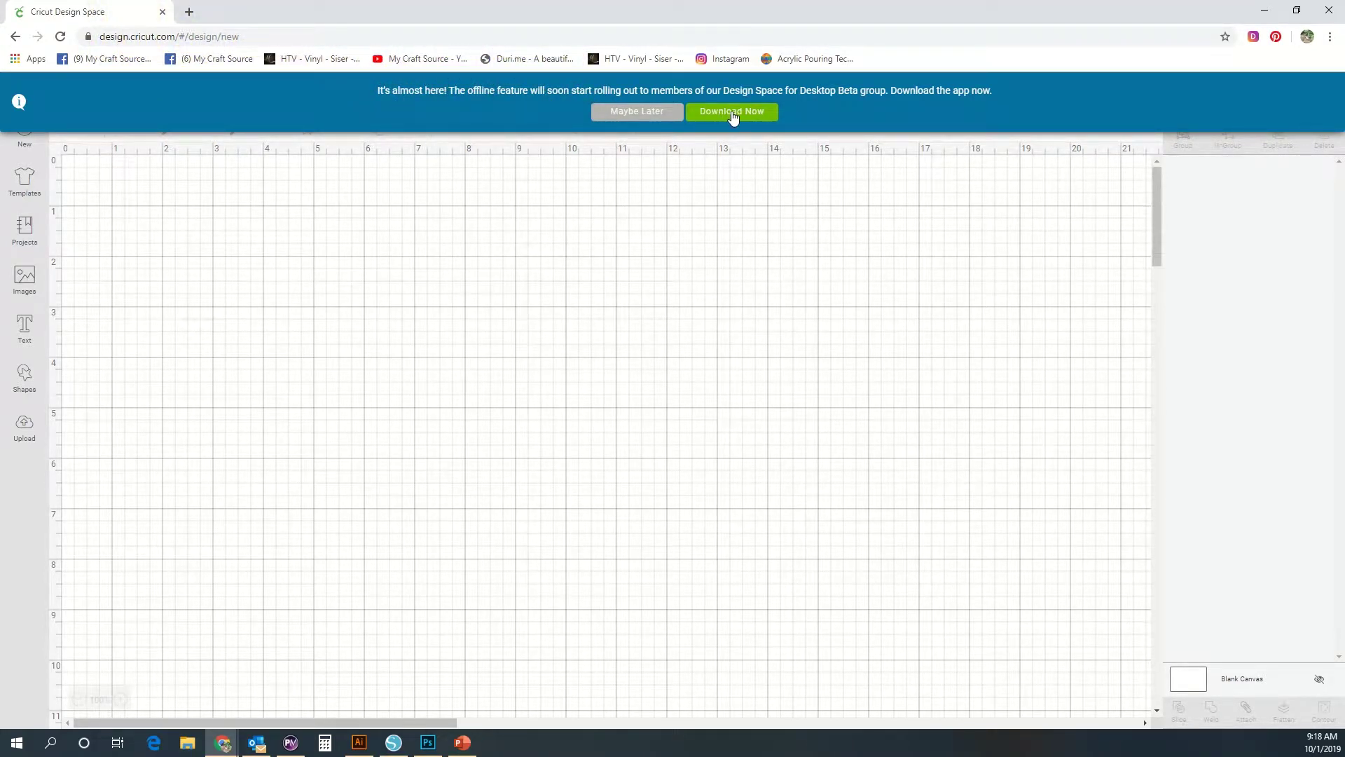
{"action": "left_click", "coordinate": [652, 113]}
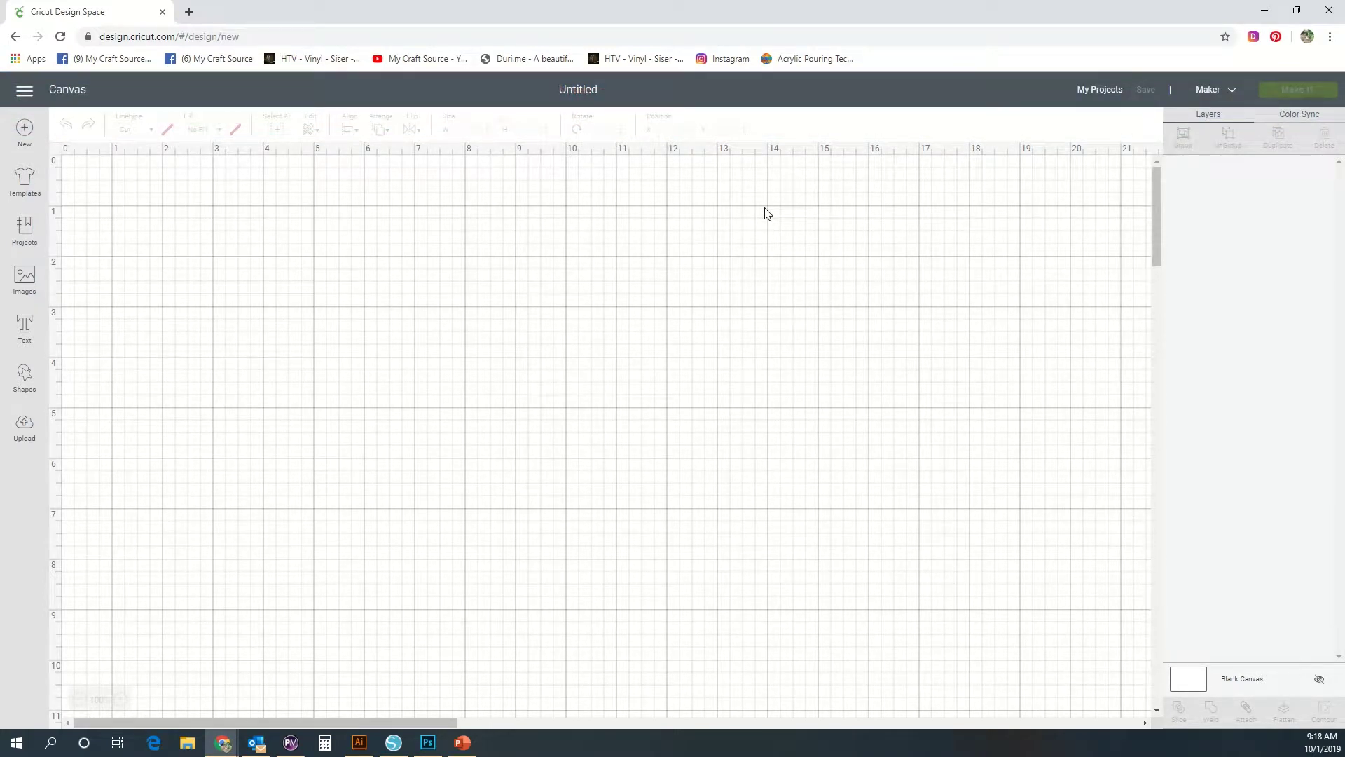
Visit the account profile page, then go to the Home page.
{"action": "left_click", "coordinate": [25, 93]}
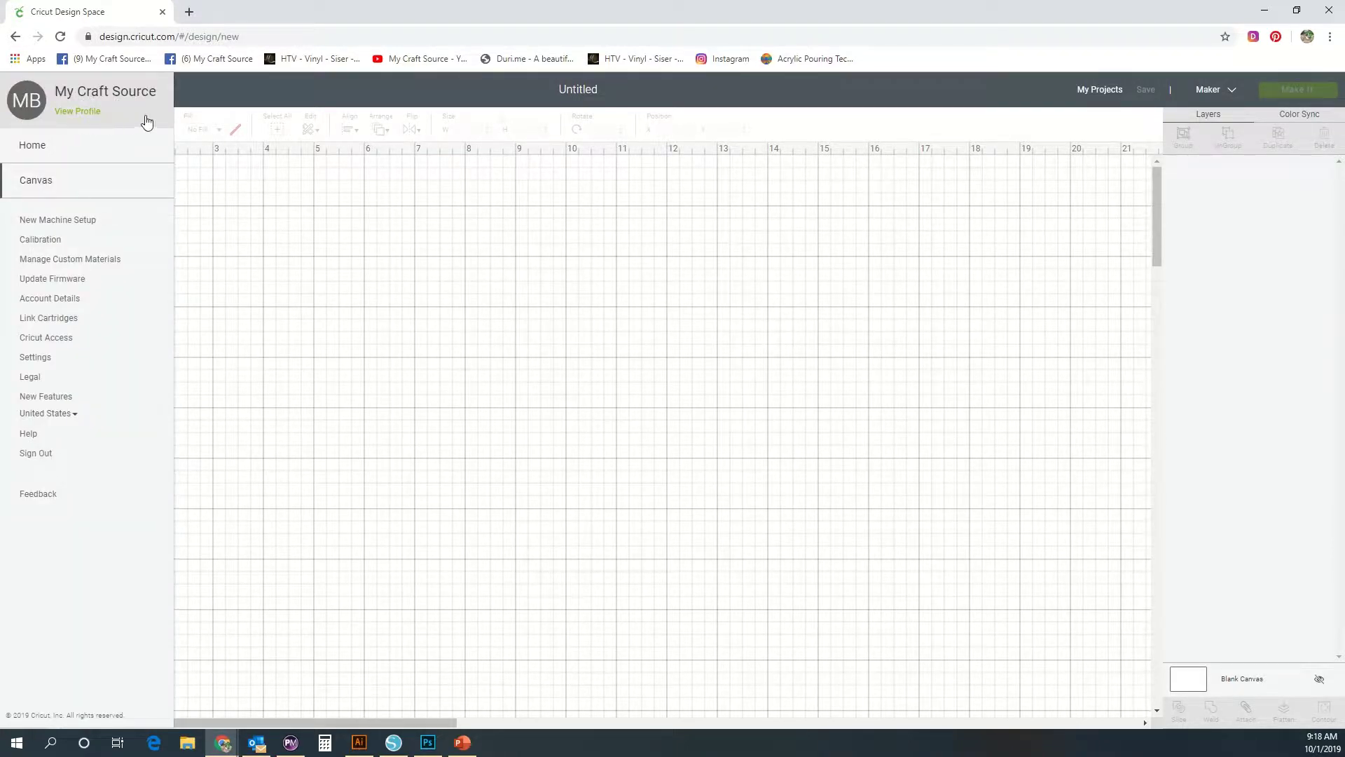
{"action": "left_click", "coordinate": [79, 112]}
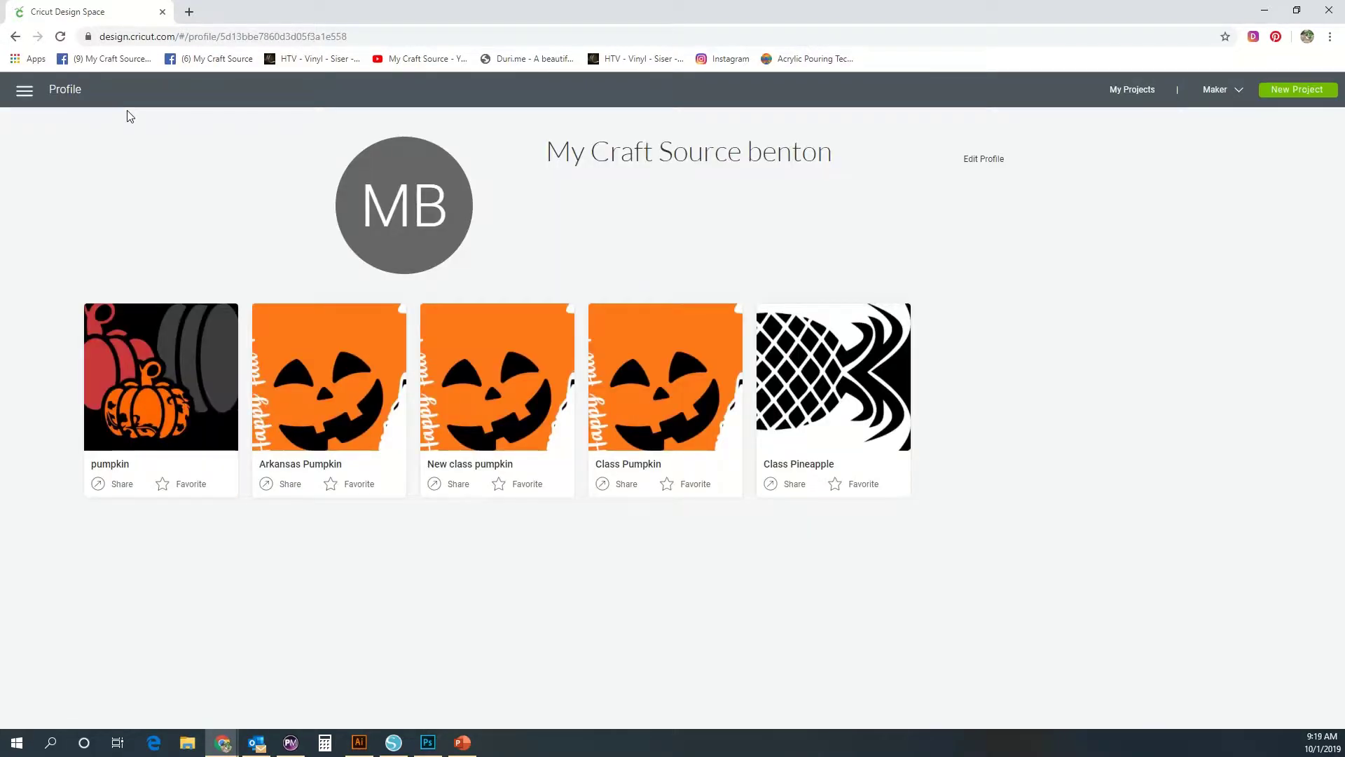
{"action": "left_click", "coordinate": [25, 93]}
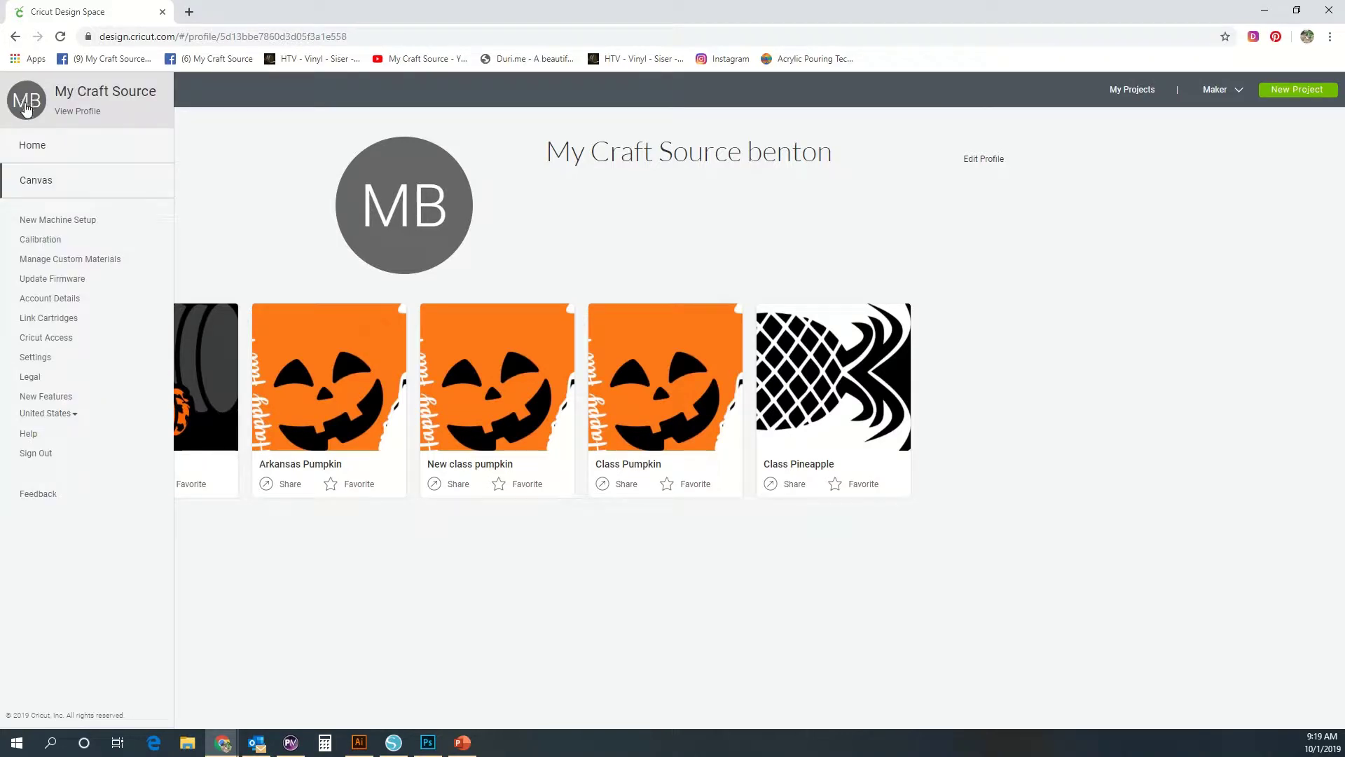
{"action": "left_click", "coordinate": [33, 148]}
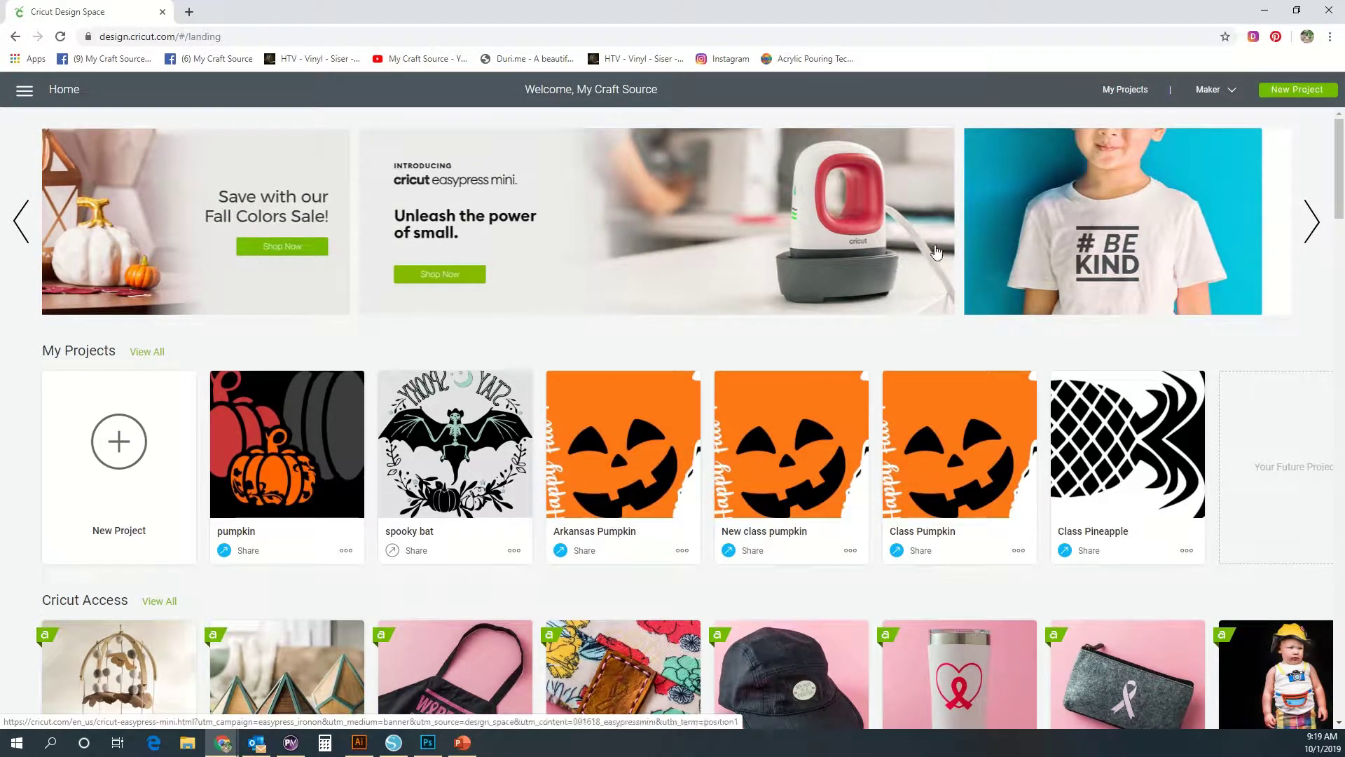
Browse the Home banners and saved projects, then view the Breast Cancer Awareness Tumbler details.
{"action": "left_click", "coordinate": [1315, 235]}
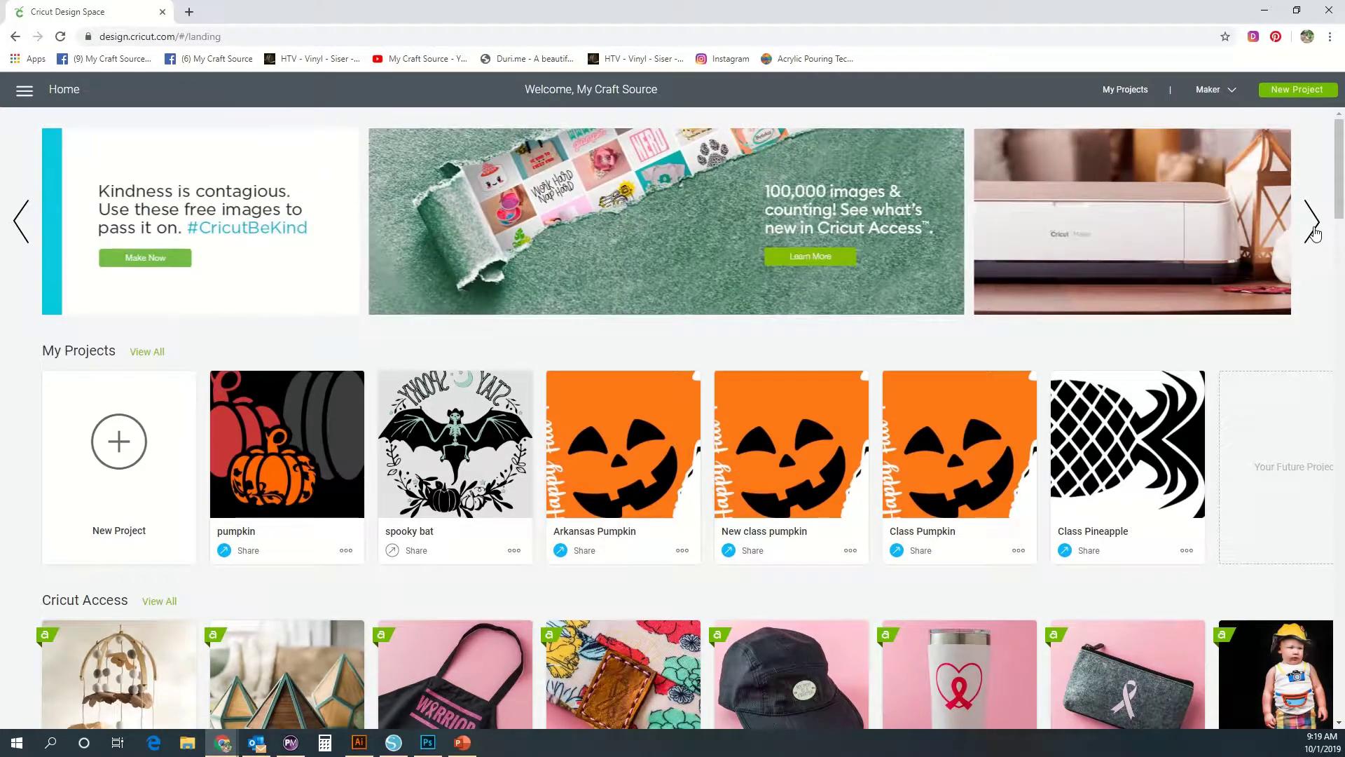
{"action": "left_click", "coordinate": [1316, 234]}
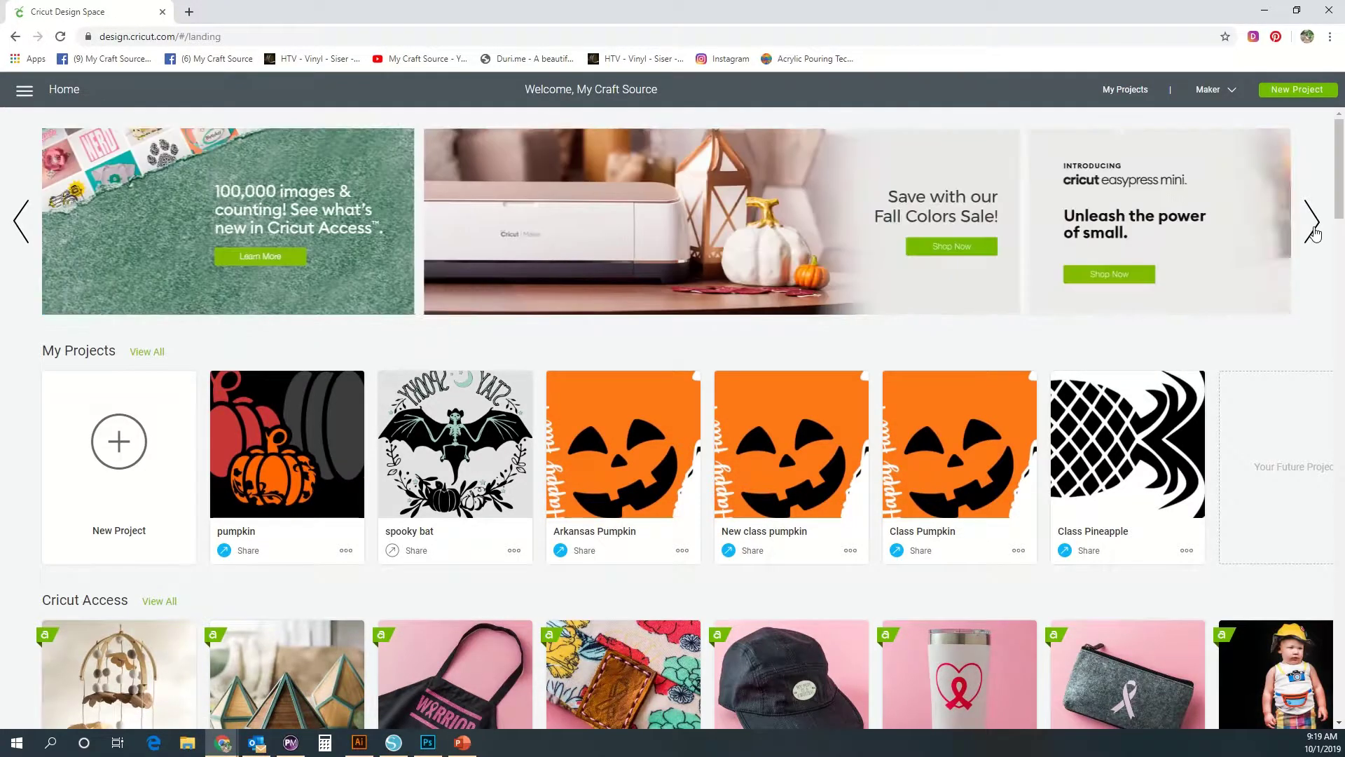
{"action": "left_click", "coordinate": [1315, 234]}
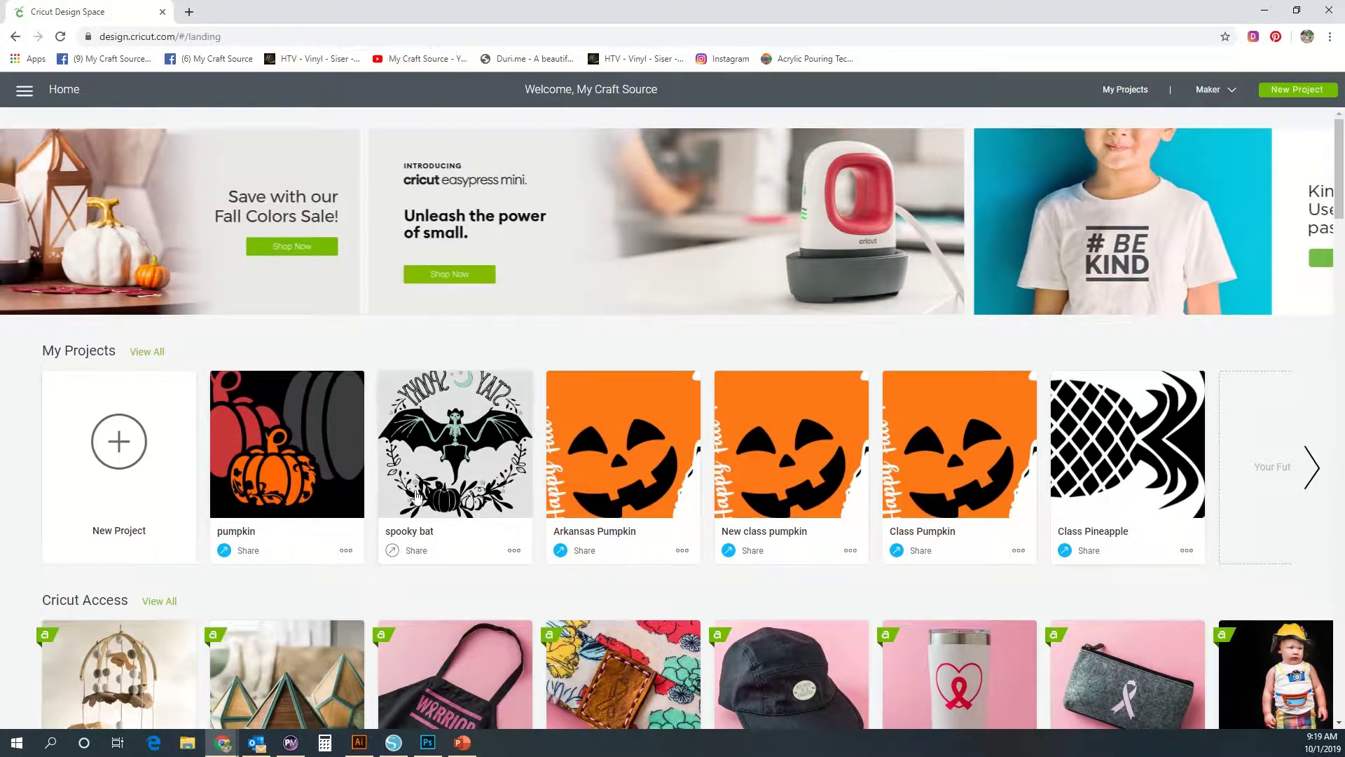
{"action": "left_click", "coordinate": [1314, 487]}
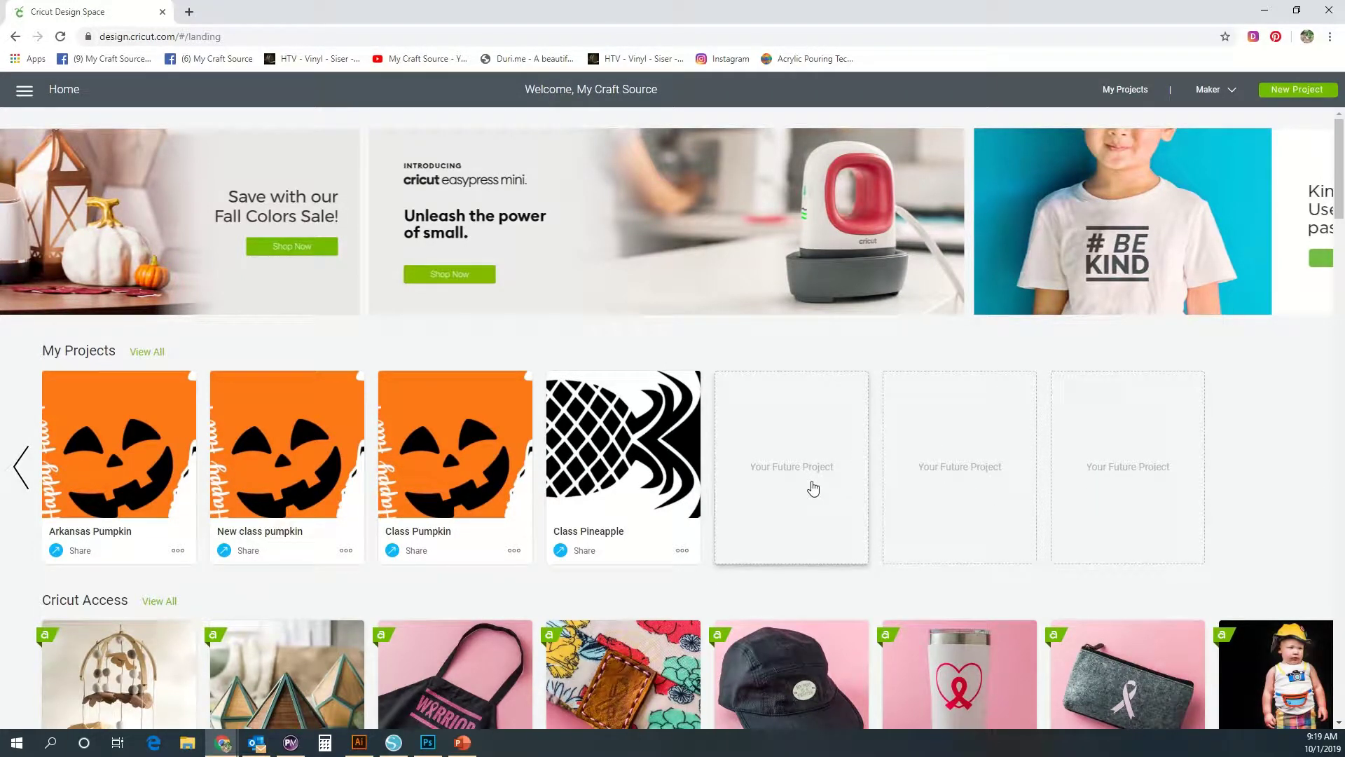
{"action": "scroll", "coordinate": [813, 488], "scroll_direction": "down", "scroll_amount": 3}
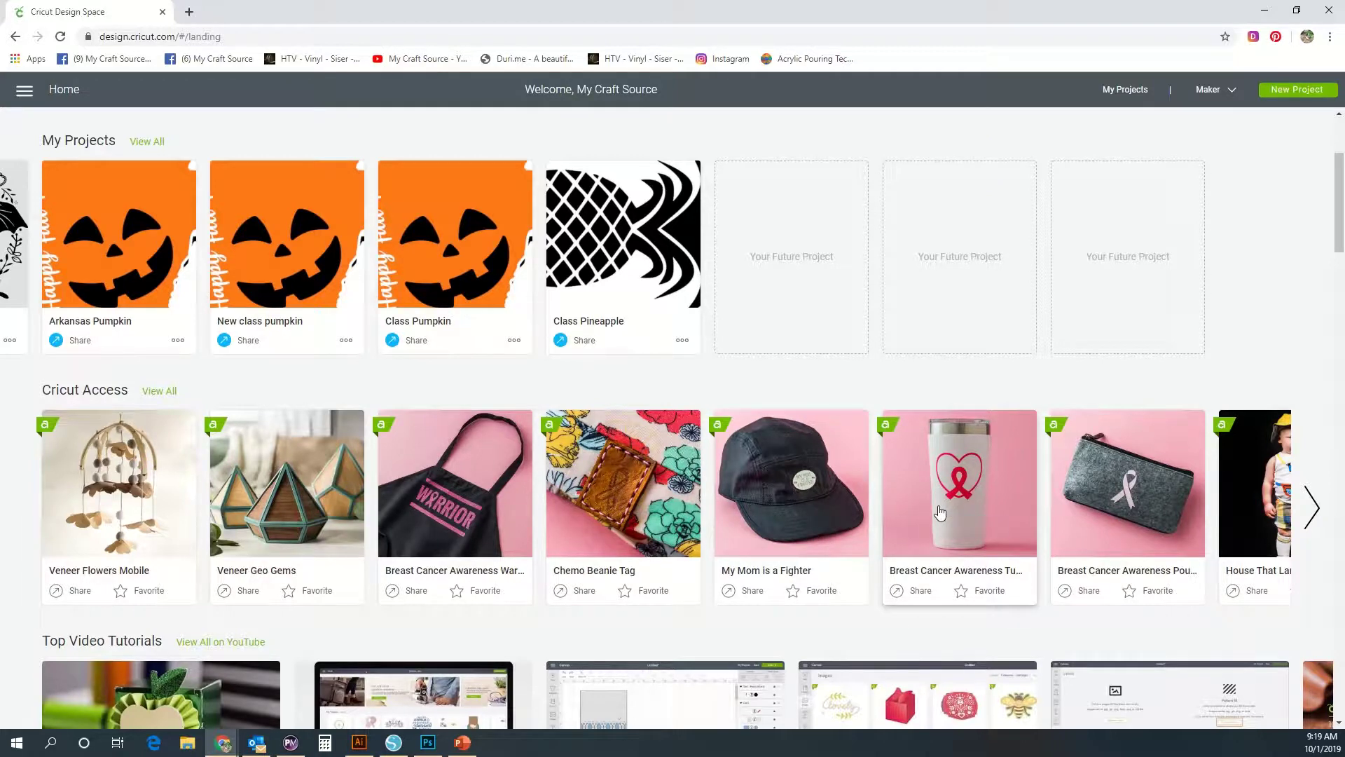
{"action": "left_click", "coordinate": [940, 511]}
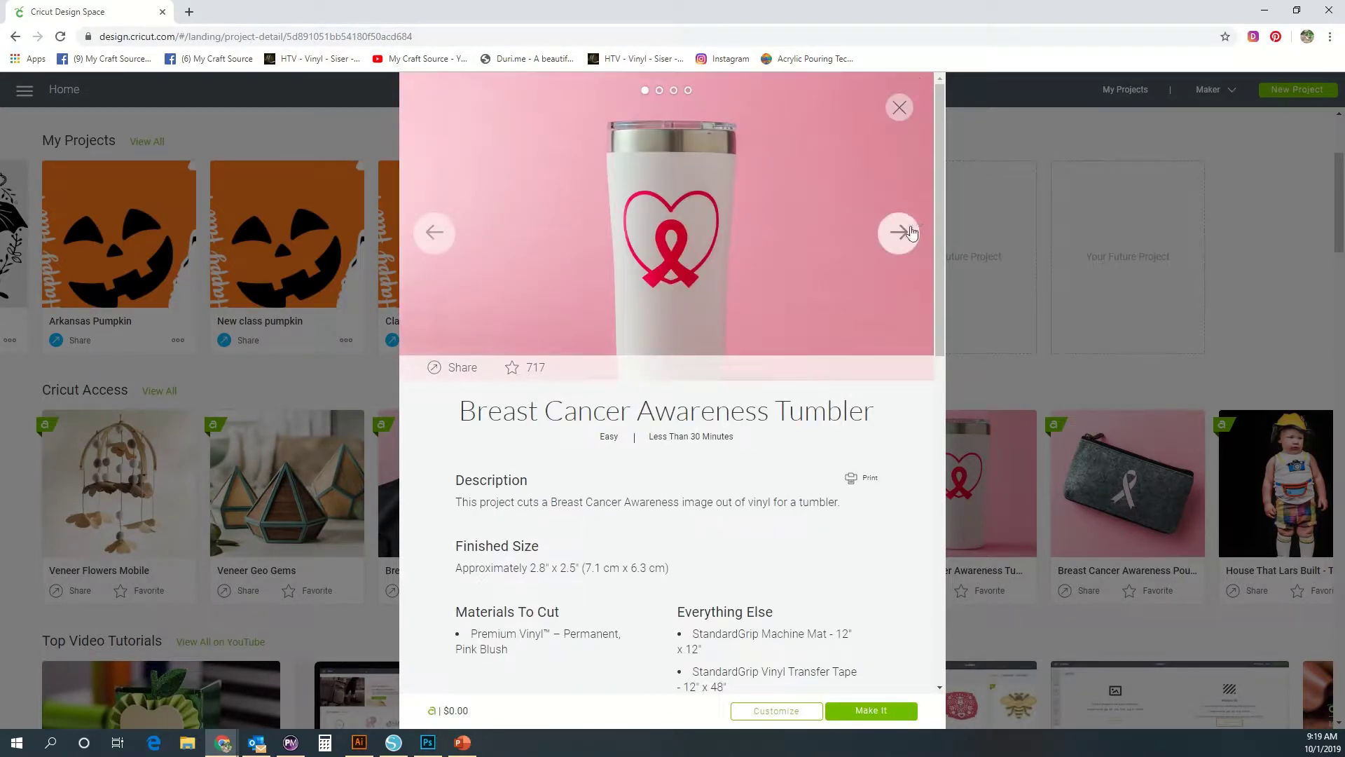
{"action": "left_click", "coordinate": [899, 233]}
{"action": "left_click", "coordinate": [898, 233]}
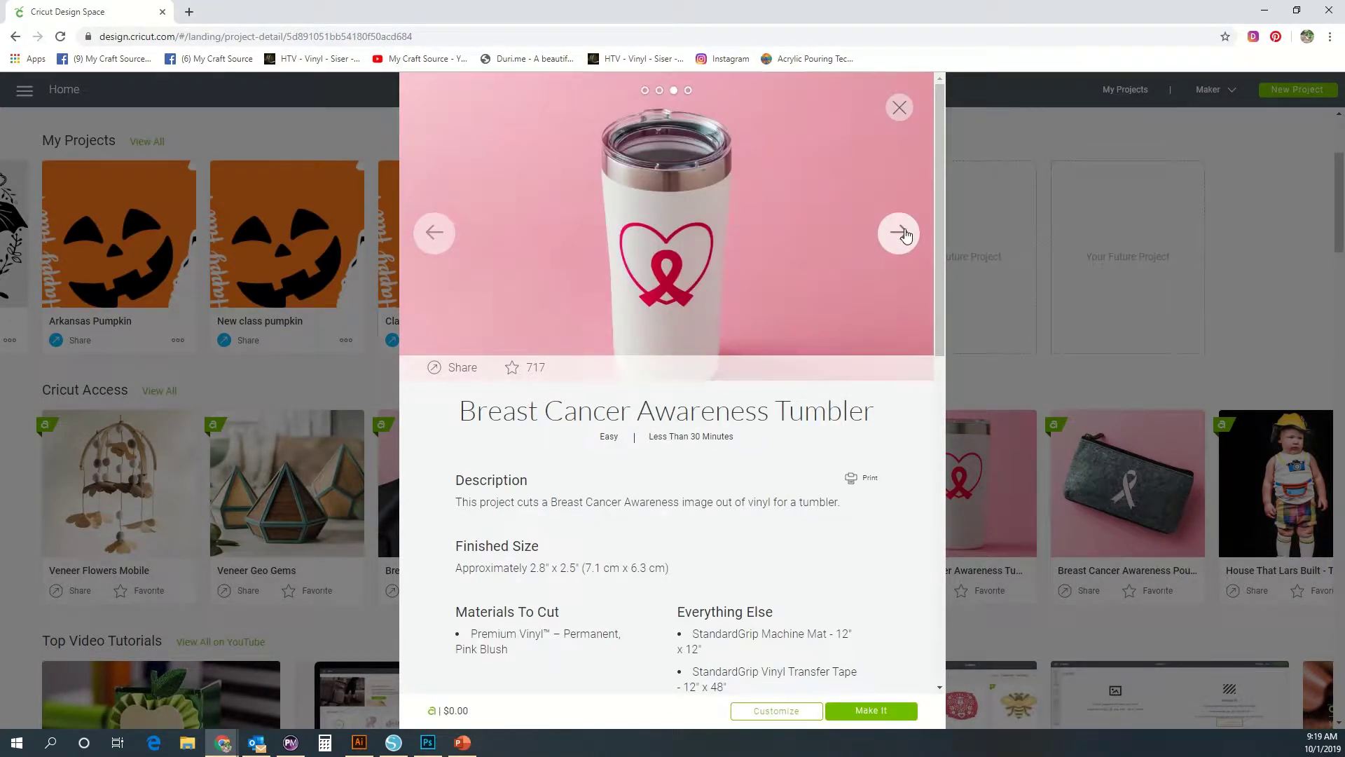
{"action": "left_click", "coordinate": [899, 233]}
{"action": "left_click", "coordinate": [899, 233]}
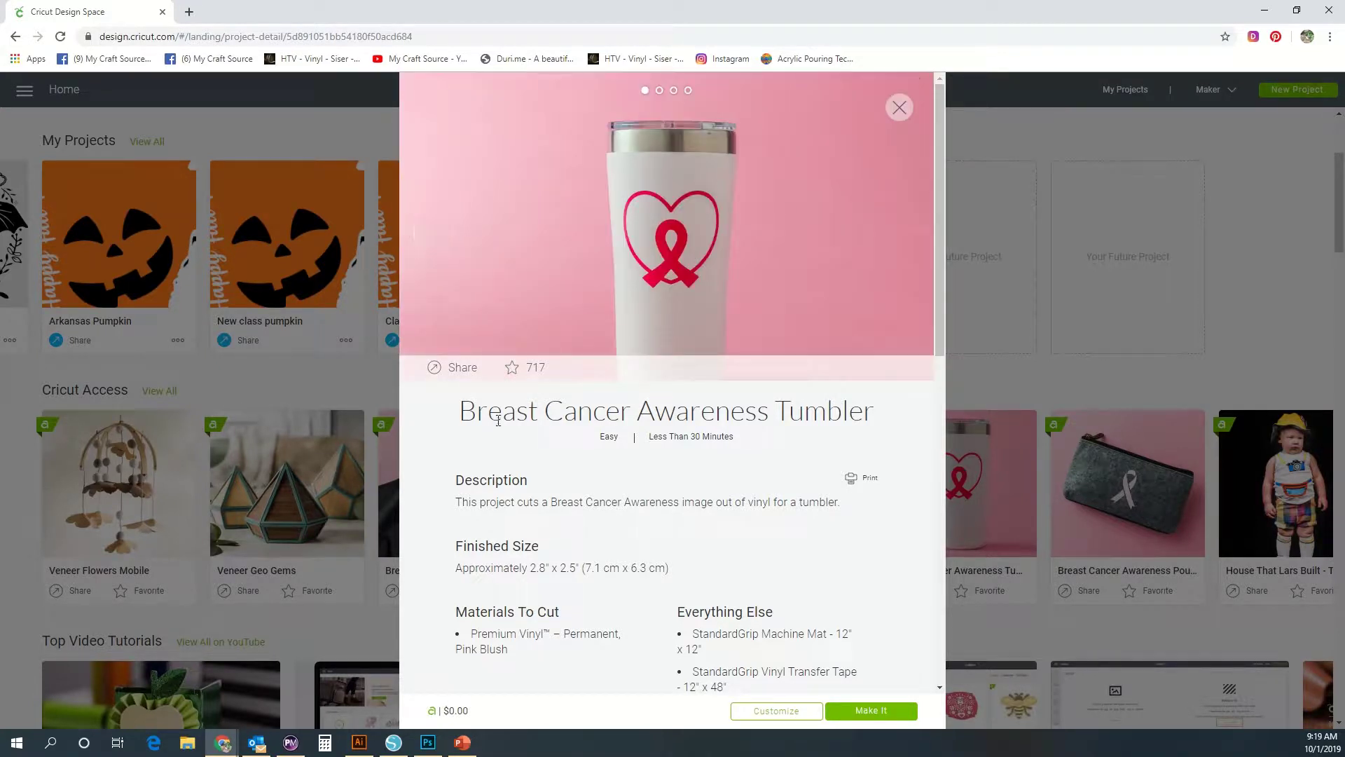
{"action": "scroll", "coordinate": [521, 471], "scroll_direction": "down", "scroll_amount": 1}
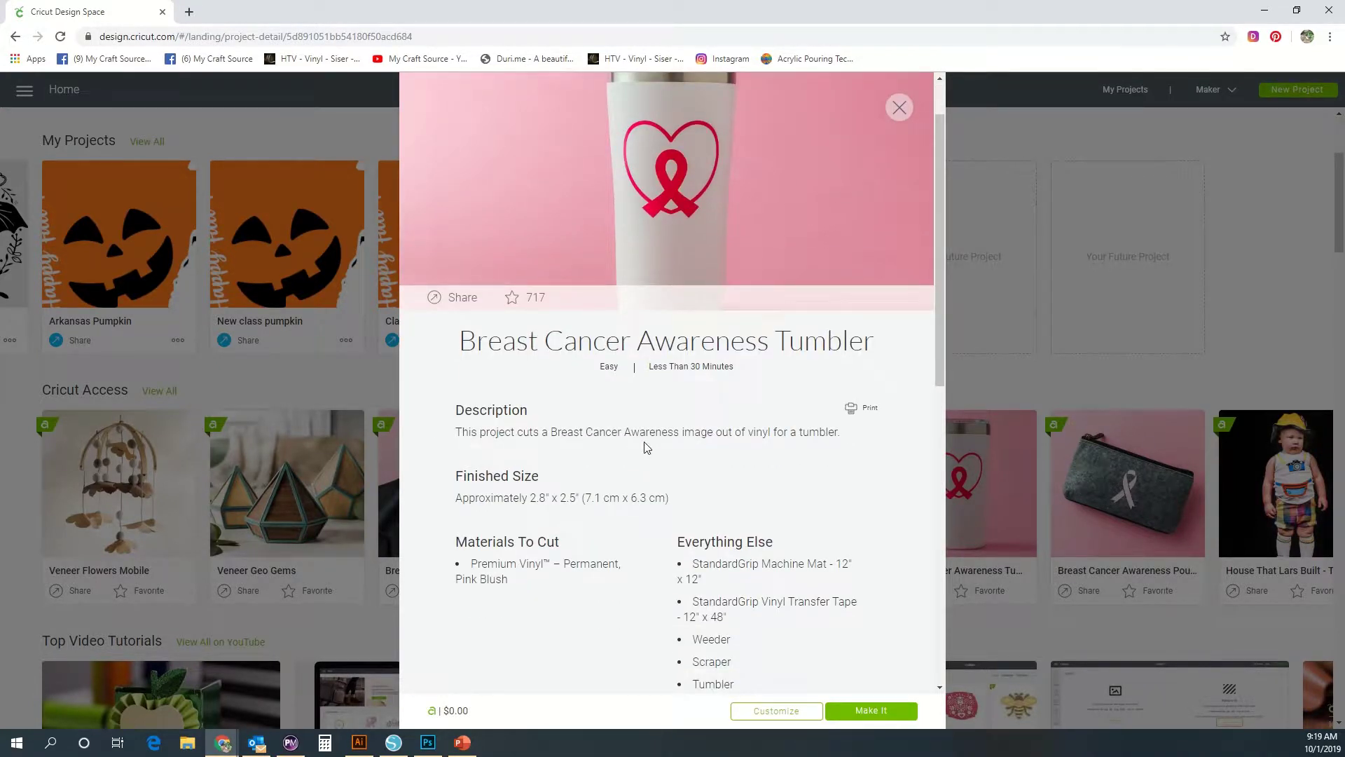
{"action": "scroll", "coordinate": [795, 446], "scroll_direction": "down", "scroll_amount": 1}
{"action": "scroll", "coordinate": [787, 442], "scroll_direction": "down", "scroll_amount": 1}
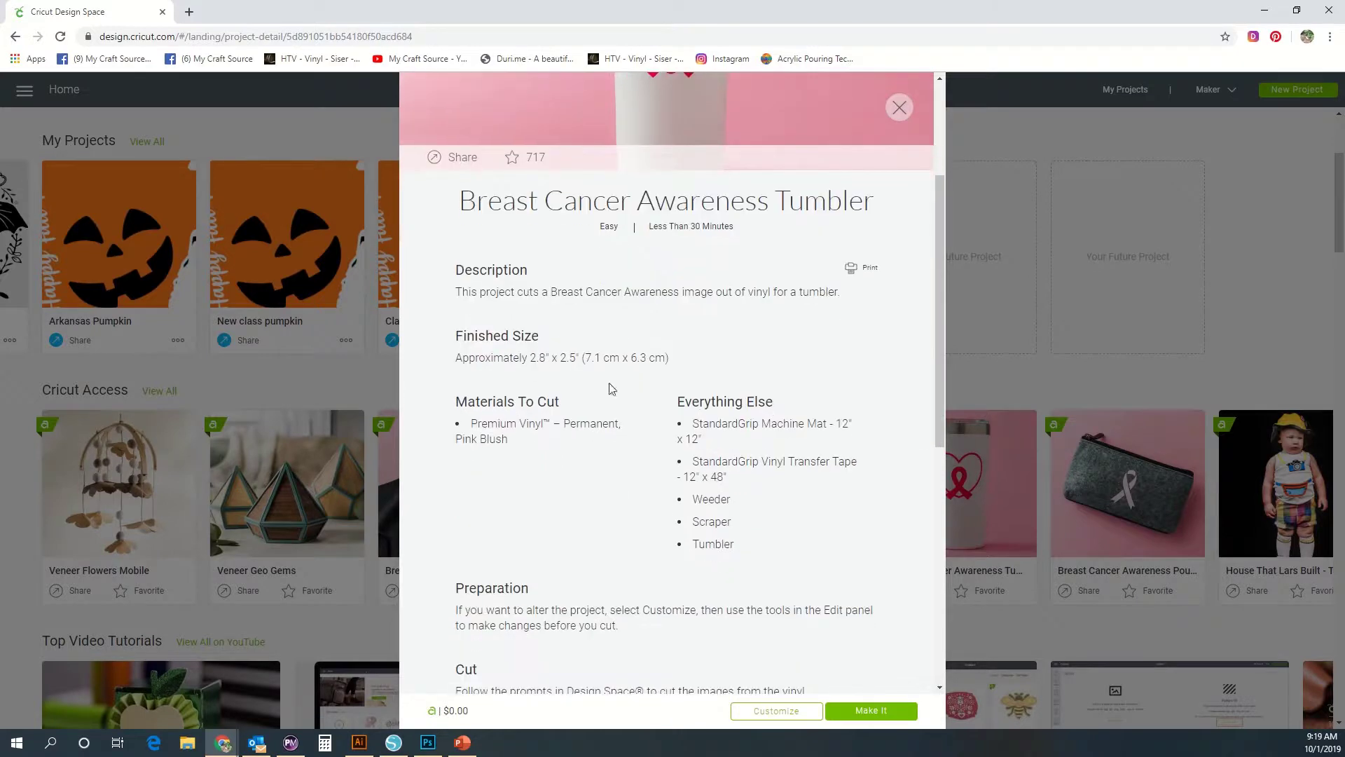
{"action": "scroll", "coordinate": [535, 435], "scroll_direction": "down", "scroll_amount": 1}
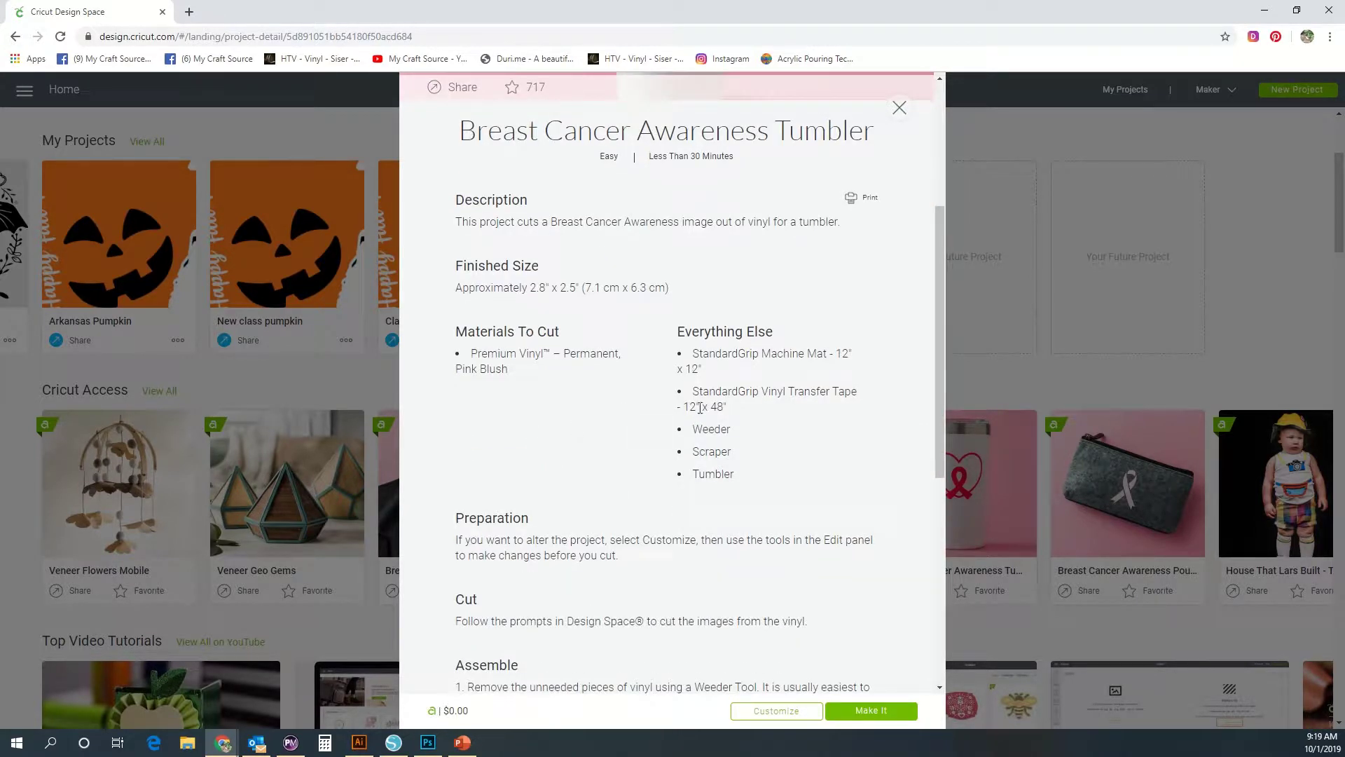
{"action": "scroll", "coordinate": [713, 473], "scroll_direction": "down", "scroll_amount": 4}
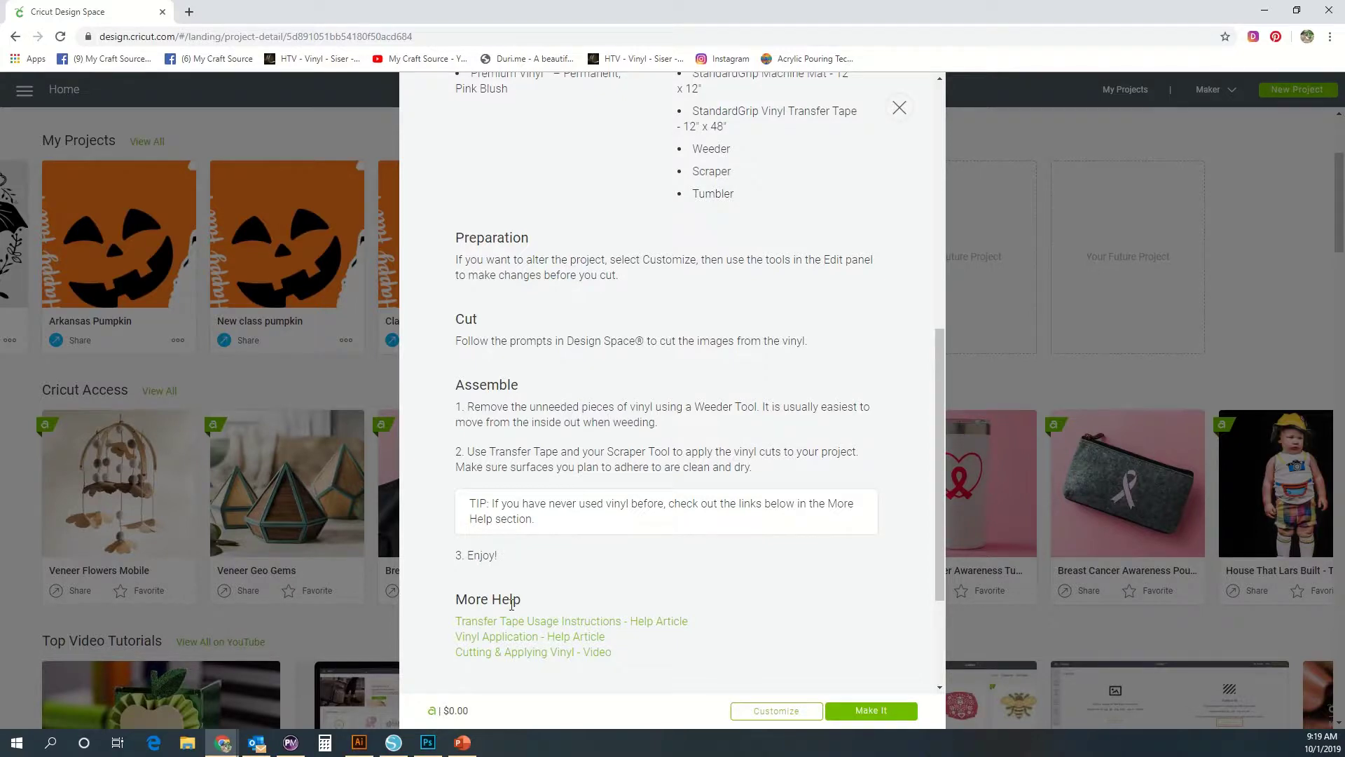
{"action": "scroll", "coordinate": [512, 604], "scroll_direction": "down", "scroll_amount": 3}
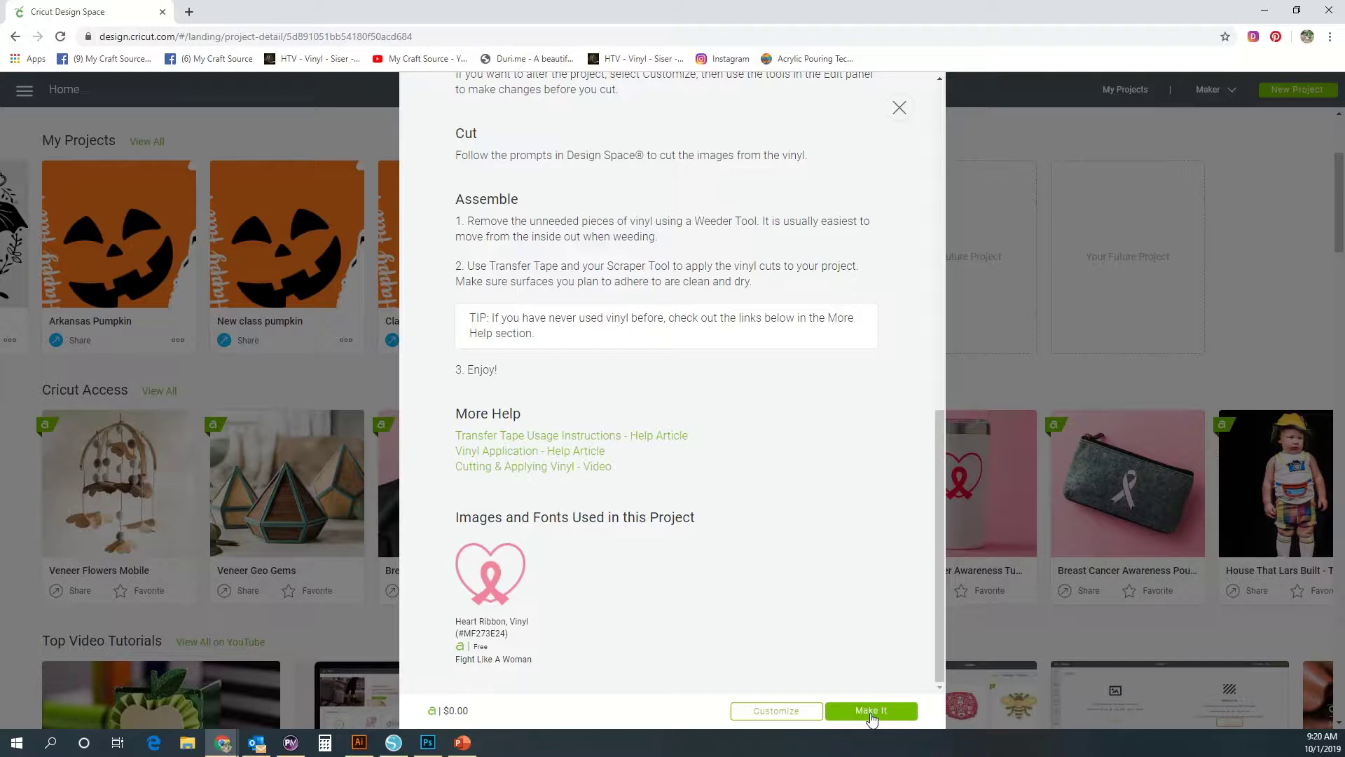
{"action": "left_click", "coordinate": [871, 711]}
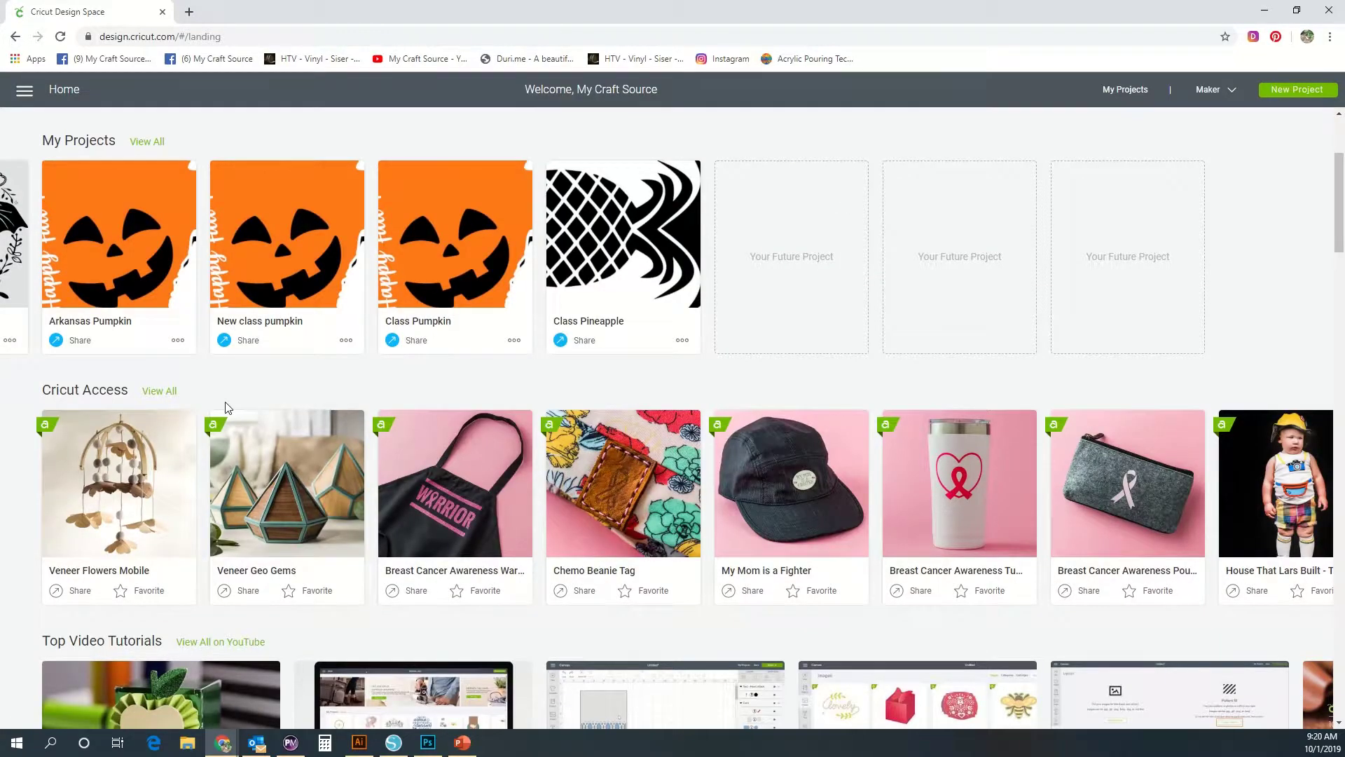
Start a new blank Untitled project, confirming Cricut Maker remains the selected machine.
{"action": "scroll", "coordinate": [219, 439], "scroll_direction": "up", "scroll_amount": 3}
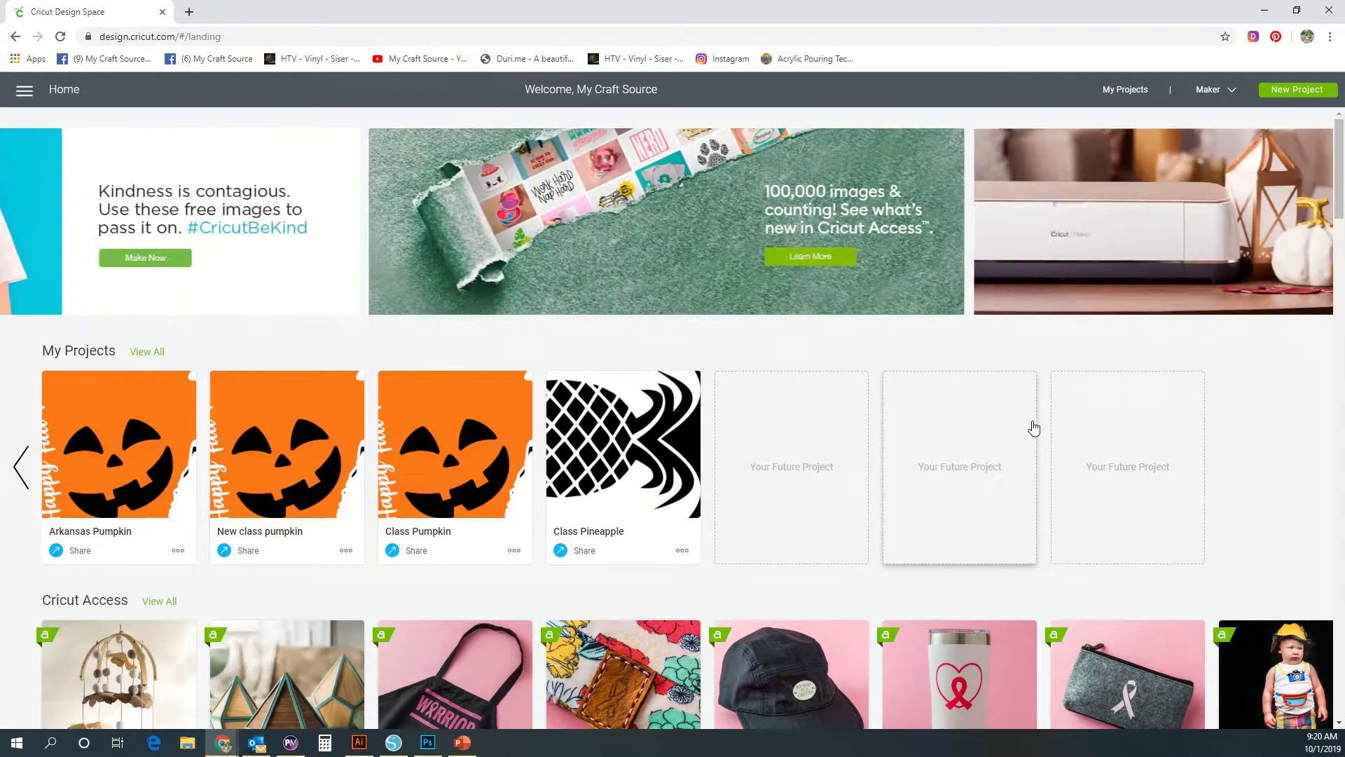
{"action": "left_click", "coordinate": [1288, 91]}
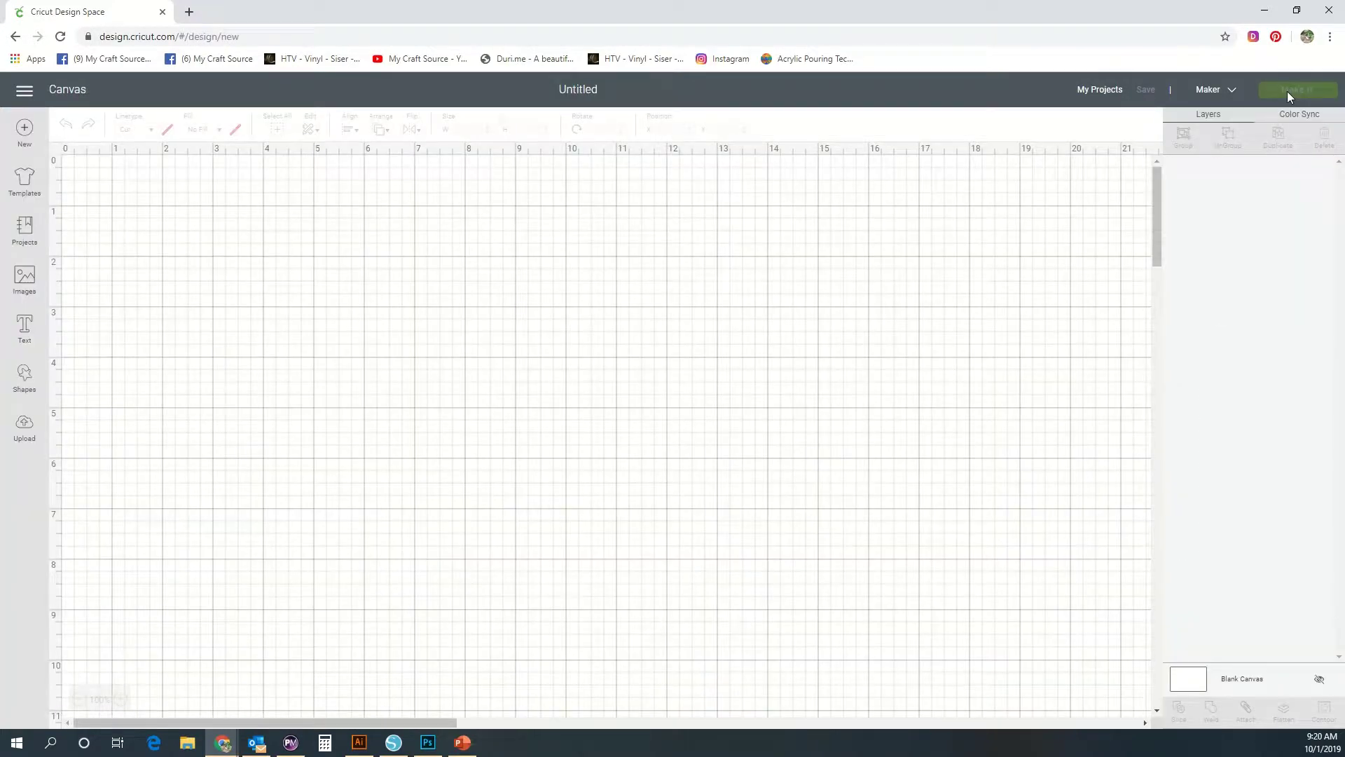
{"action": "left_click", "coordinate": [1219, 96]}
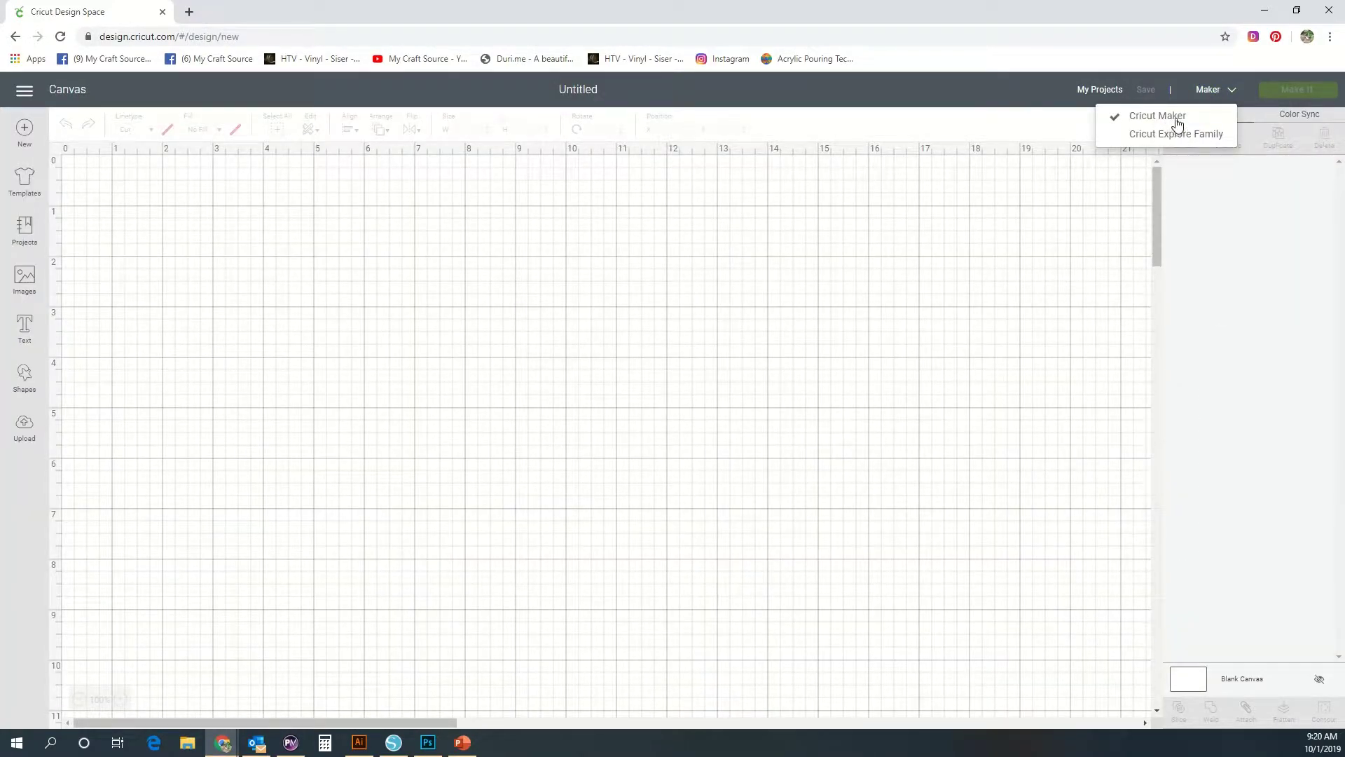
{"action": "left_click", "coordinate": [1220, 95]}
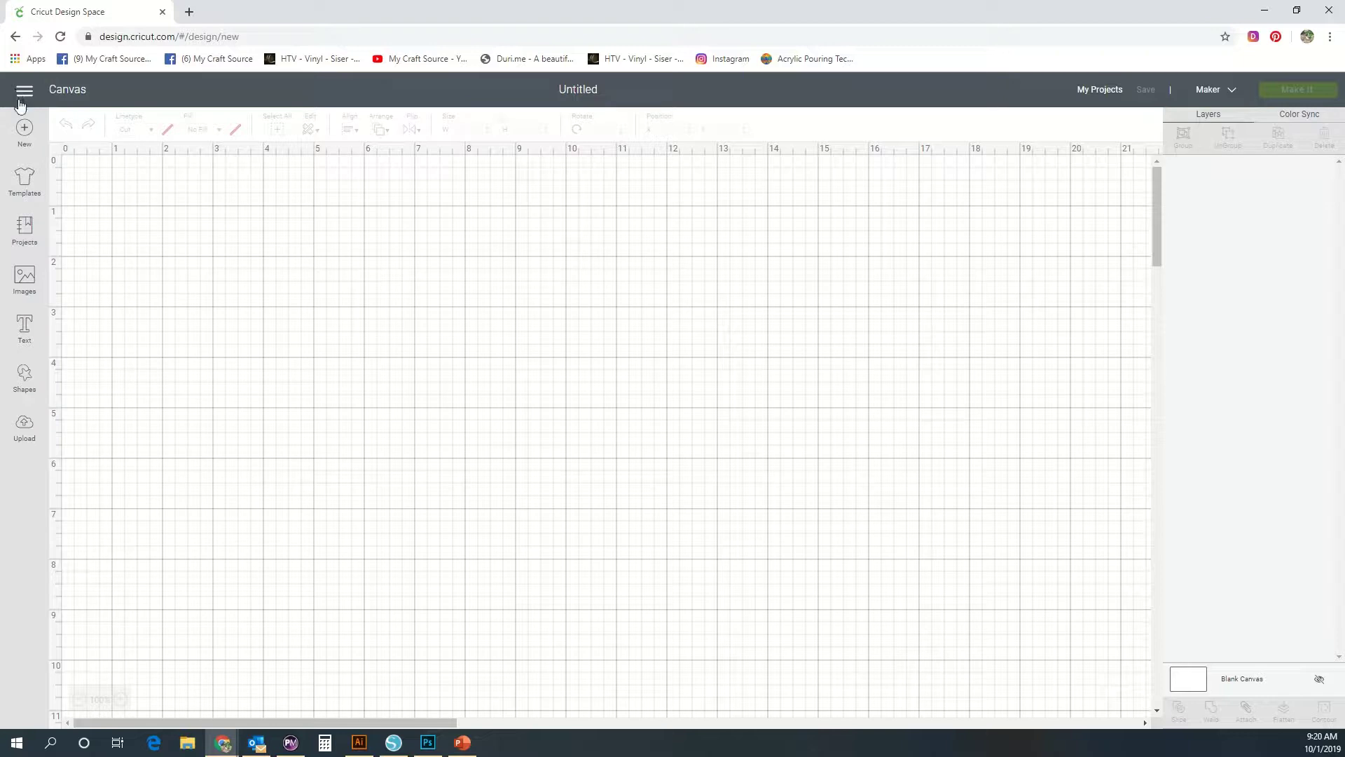
Place the 12 oz Drinking glasses template from the Templates gallery onto the canvas.
{"action": "left_click", "coordinate": [28, 183]}
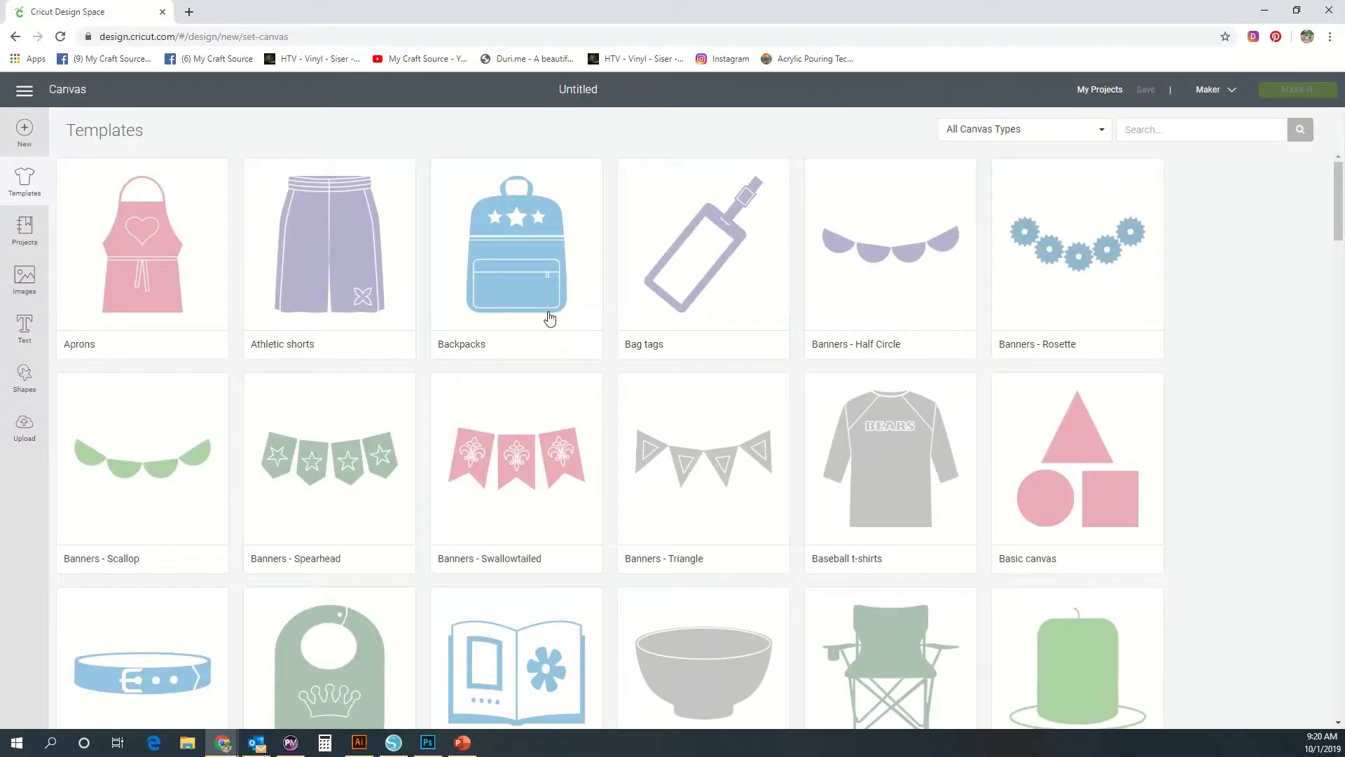
{"action": "scroll", "coordinate": [779, 480], "scroll_direction": "down", "scroll_amount": 4}
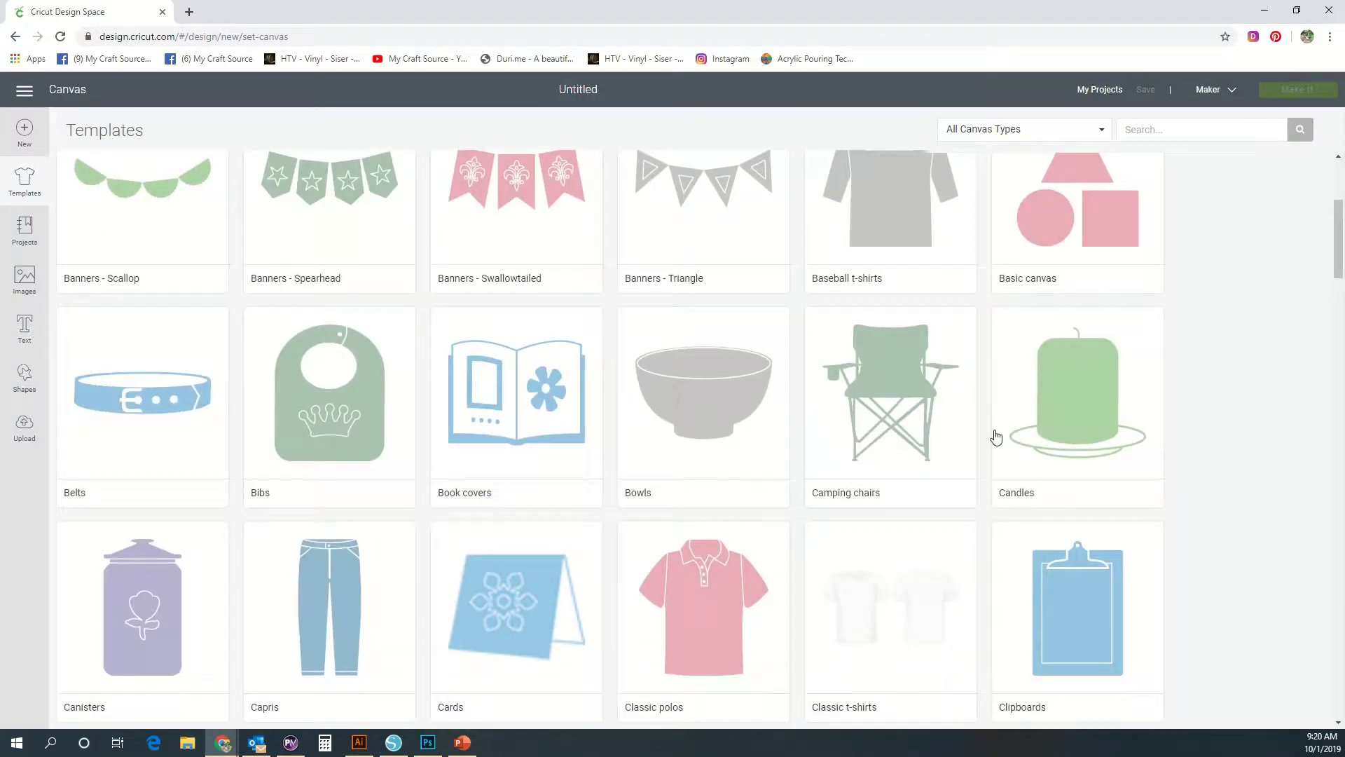
{"action": "scroll", "coordinate": [580, 468], "scroll_direction": "down", "scroll_amount": 2}
{"action": "scroll", "coordinate": [581, 470], "scroll_direction": "down", "scroll_amount": 5}
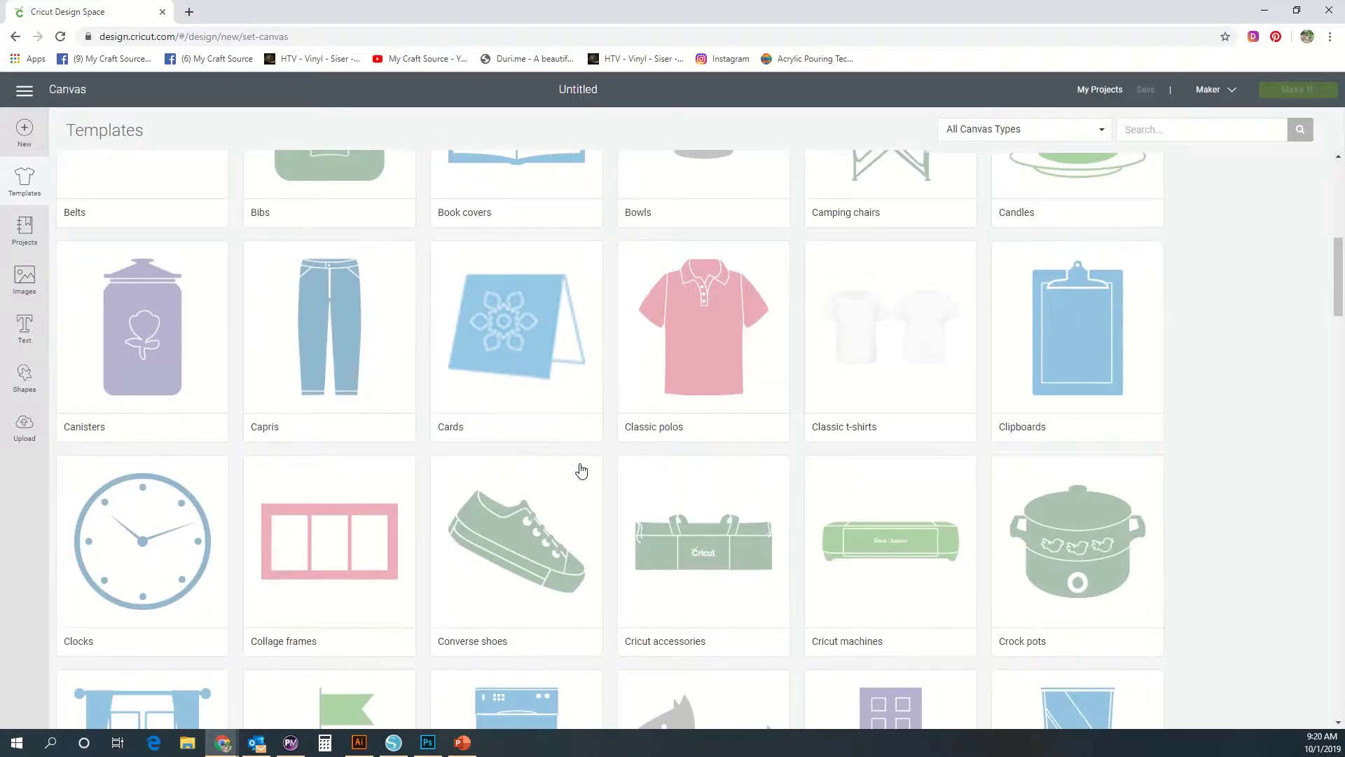
{"action": "scroll", "coordinate": [581, 470], "scroll_direction": "down", "scroll_amount": 3}
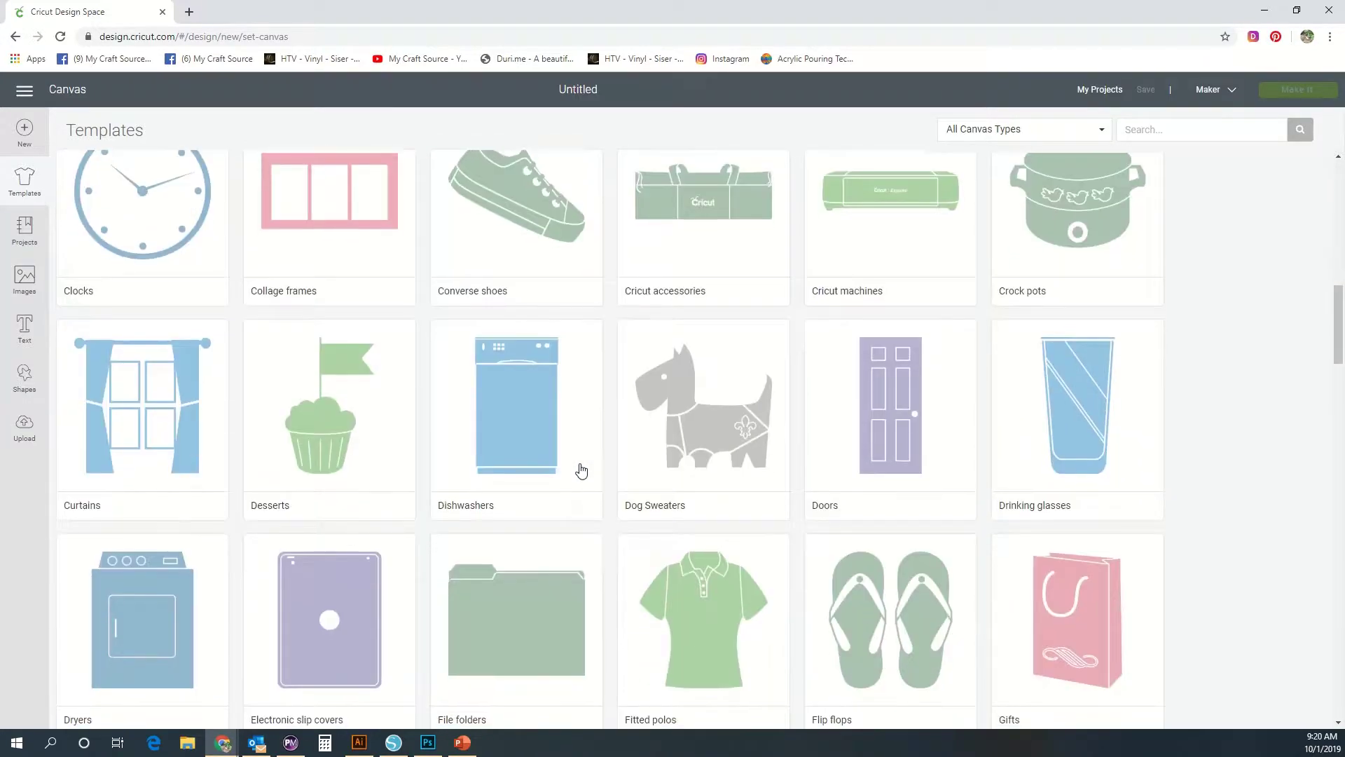
{"action": "scroll", "coordinate": [579, 465], "scroll_direction": "down", "scroll_amount": 1}
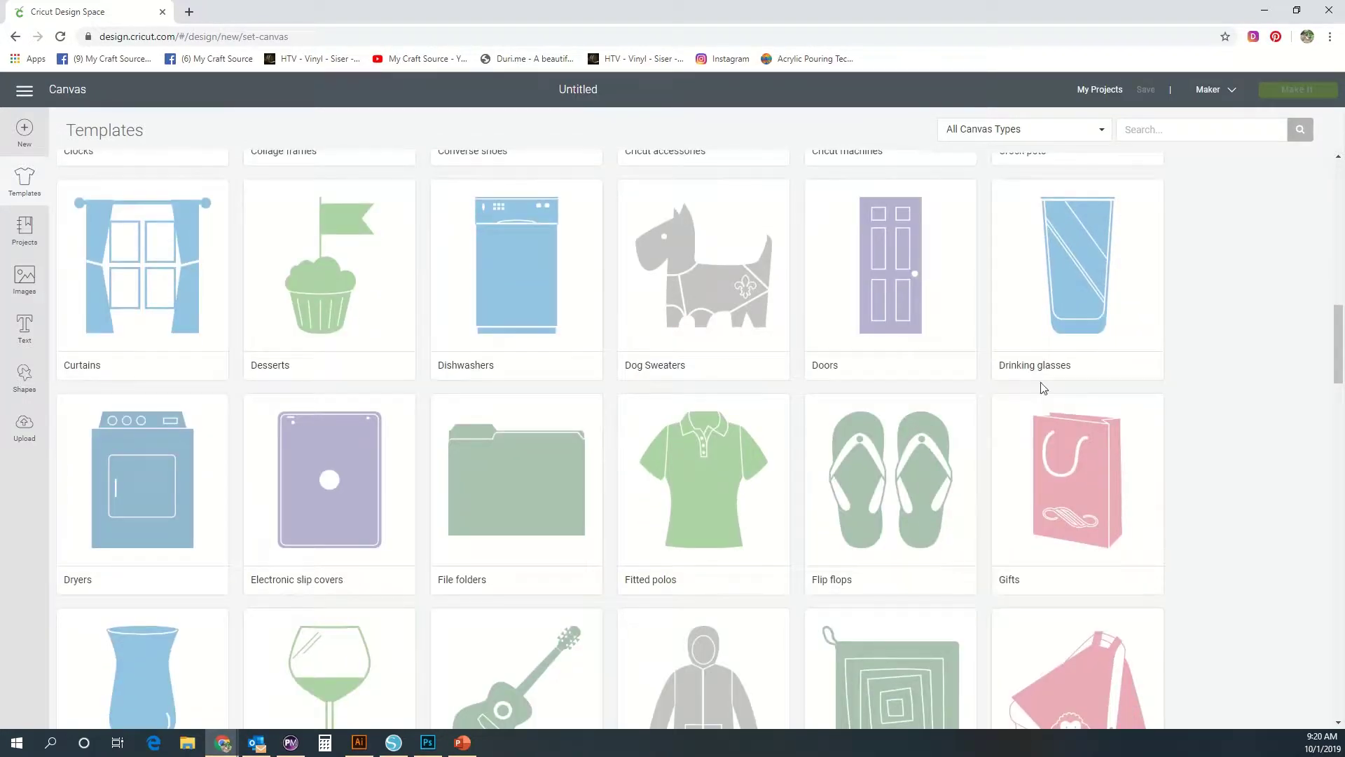
{"action": "left_click", "coordinate": [1093, 314]}
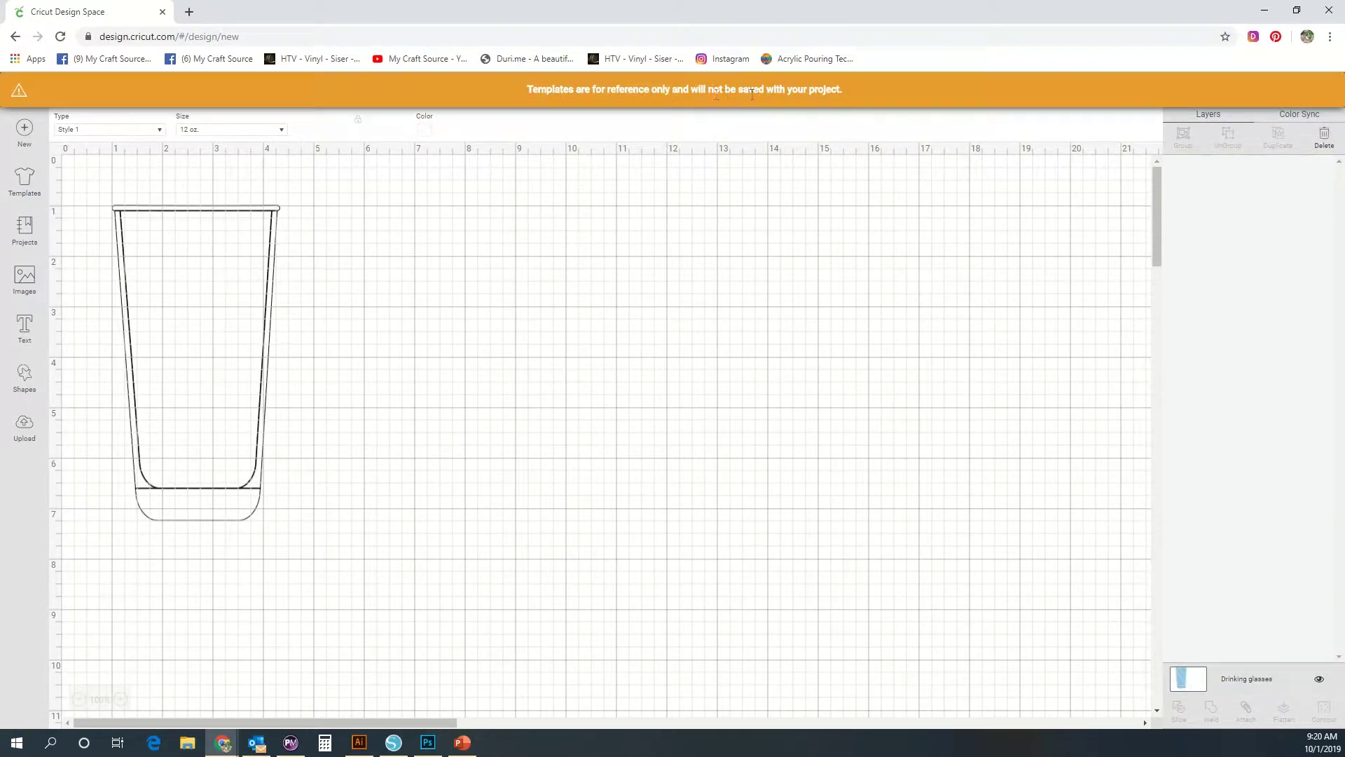
{"action": "left_click_drag", "start_coordinate": [843, 95], "coordinate": [514, 102]}
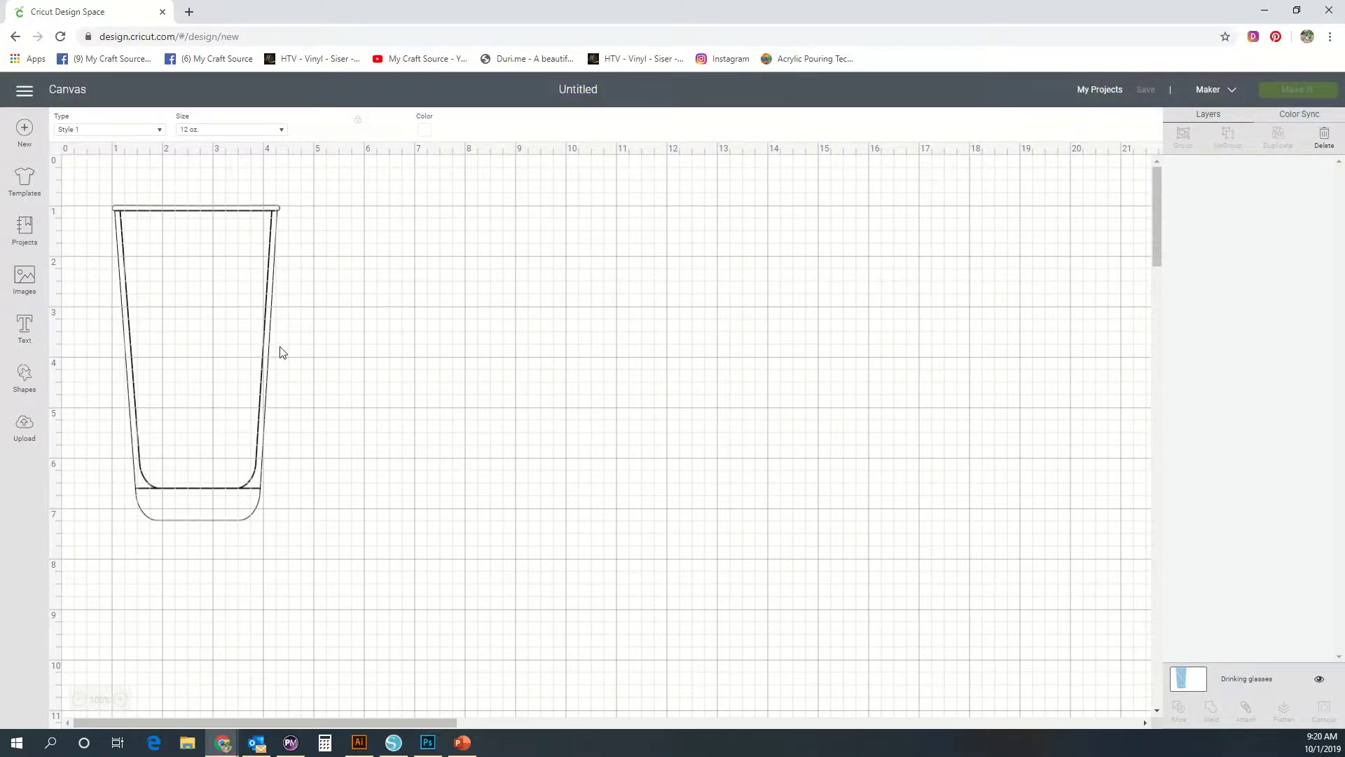
Deselect the glass template and bring up the Projects gallery.
{"action": "left_click", "coordinate": [265, 363]}
{"action": "mouse_move", "coordinate": [235, 503]}
{"action": "left_mouse_down"}
{"action": "mouse_move", "coordinate": [285, 504]}
{"action": "mouse_move", "coordinate": [235, 502]}
{"action": "left_mouse_up"}
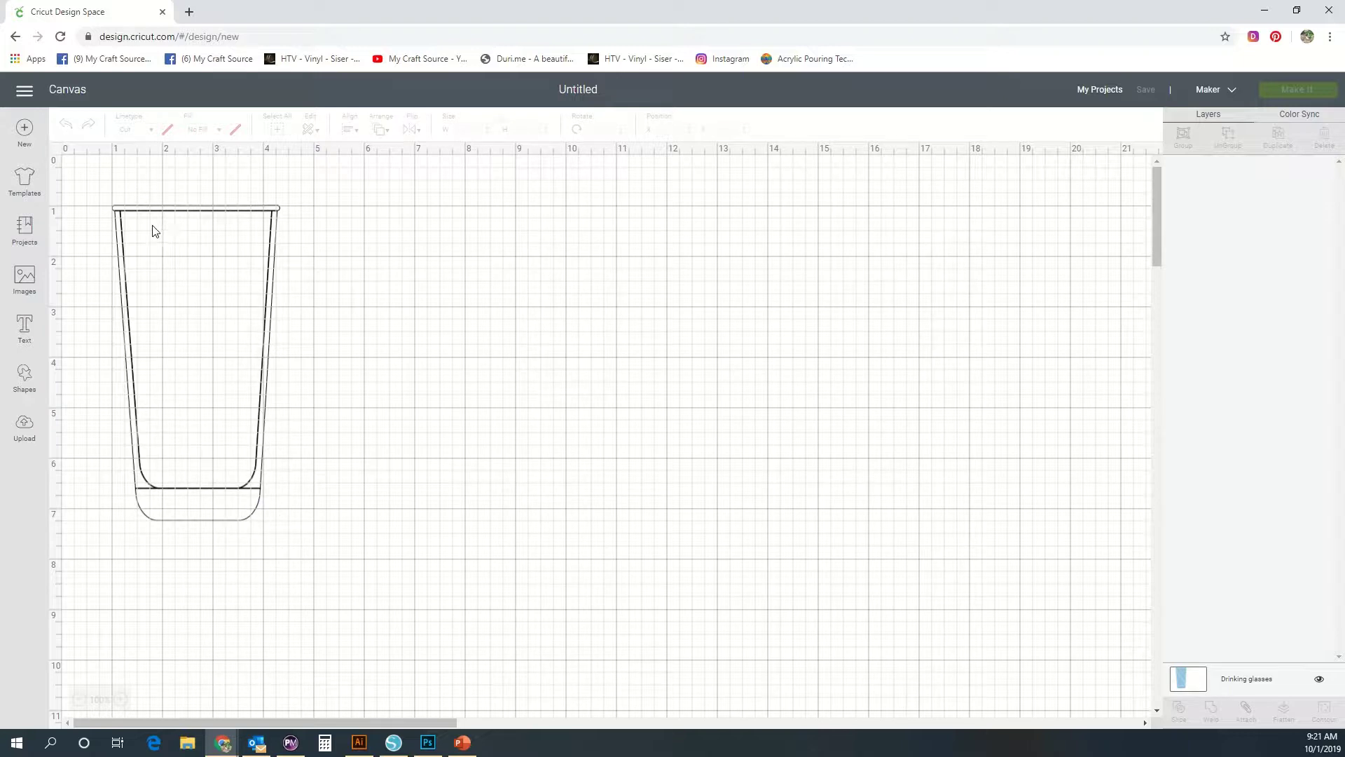
{"action": "left_click", "coordinate": [28, 241]}
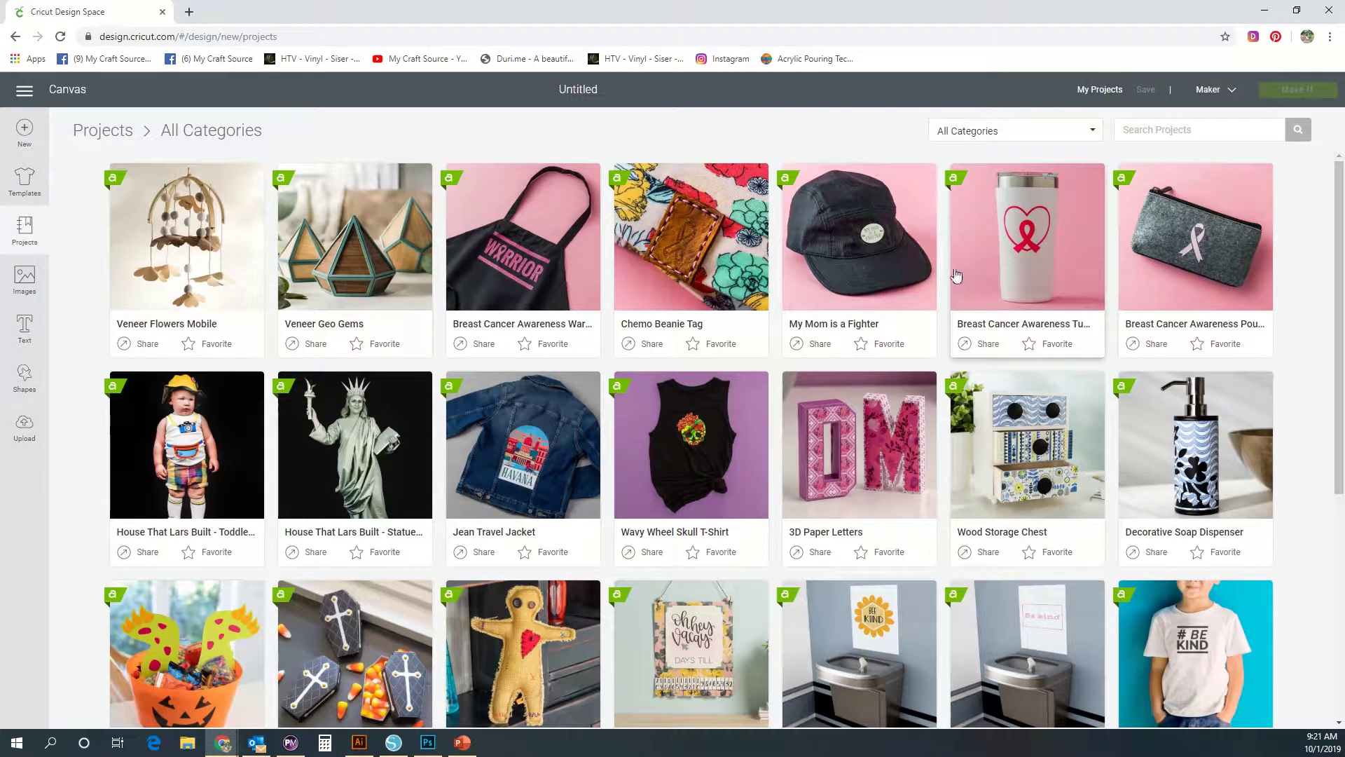
Filter projects to Free, preview the Bee Kind Mug, then switch to the Images library.
{"action": "left_click", "coordinate": [969, 138]}
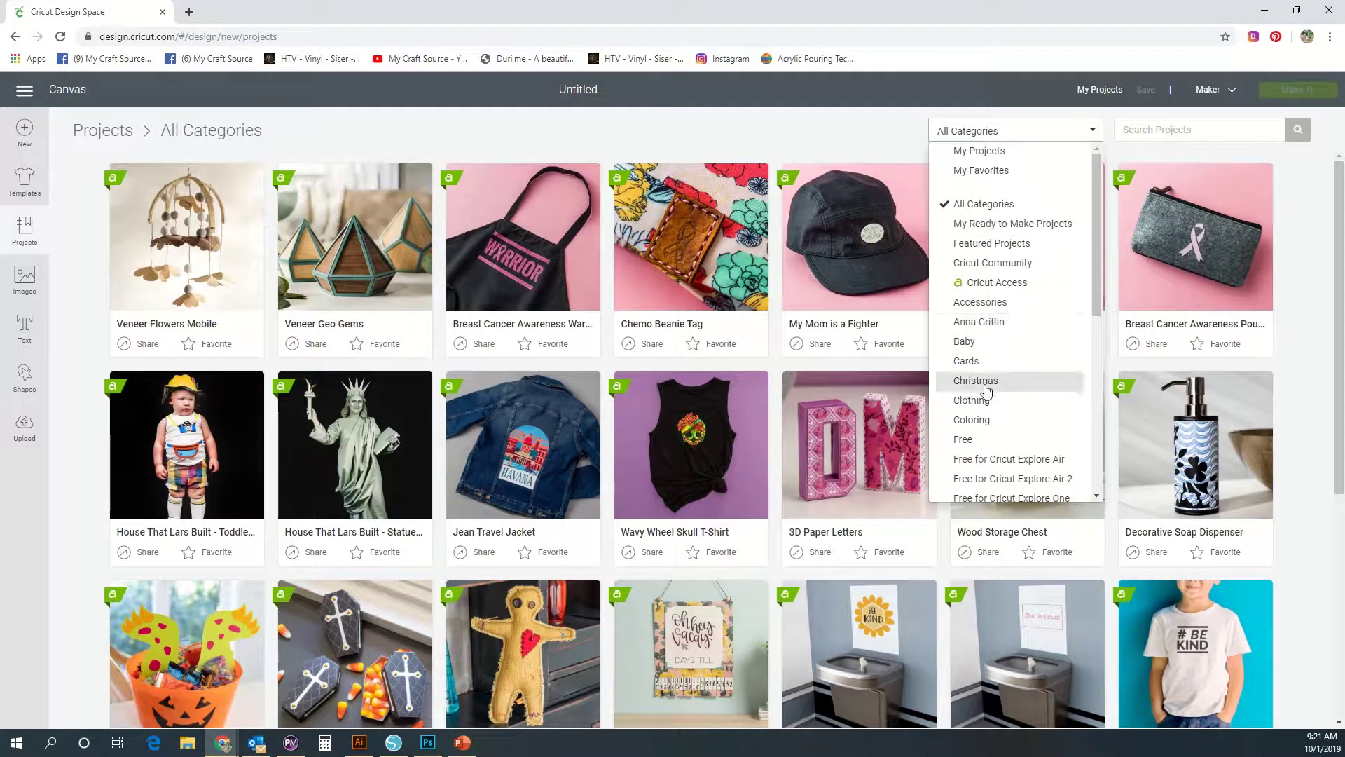
{"action": "left_click", "coordinate": [973, 445]}
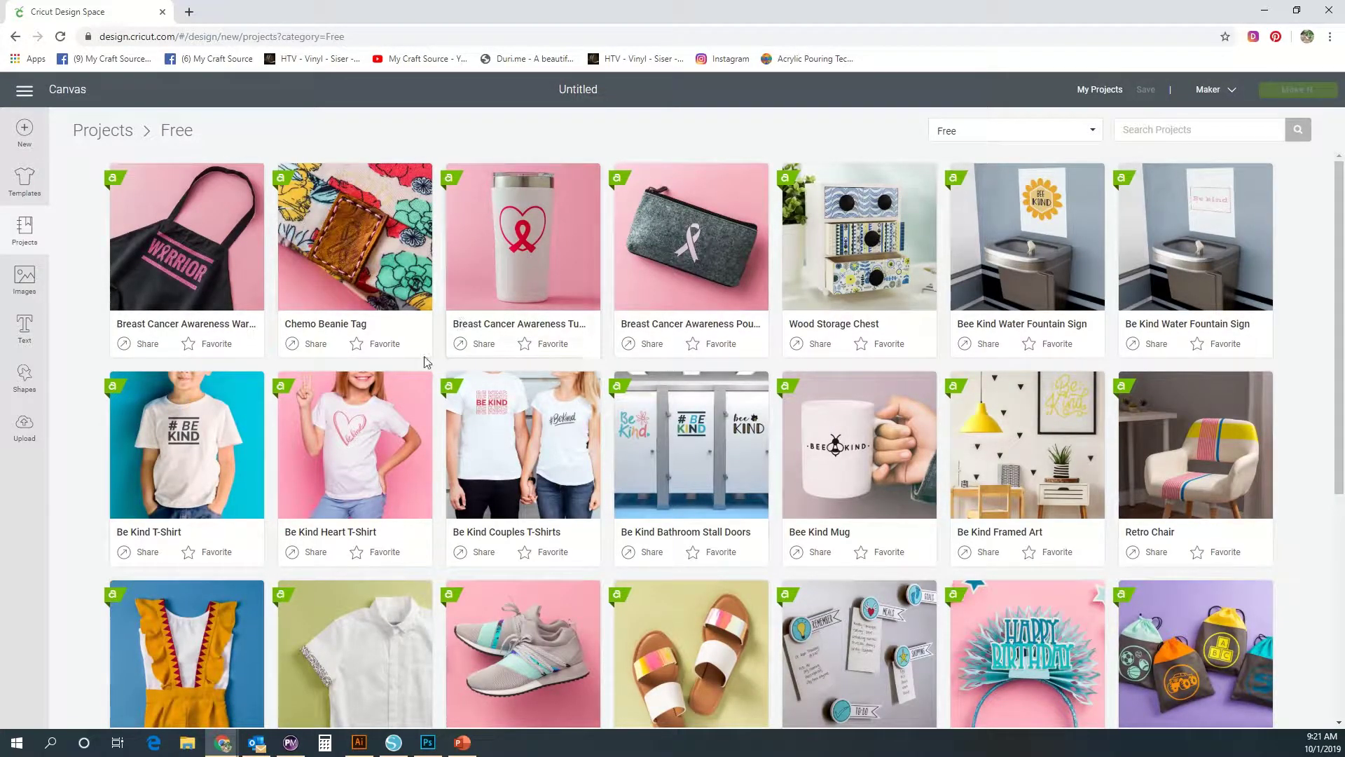
{"action": "left_click", "coordinate": [846, 466]}
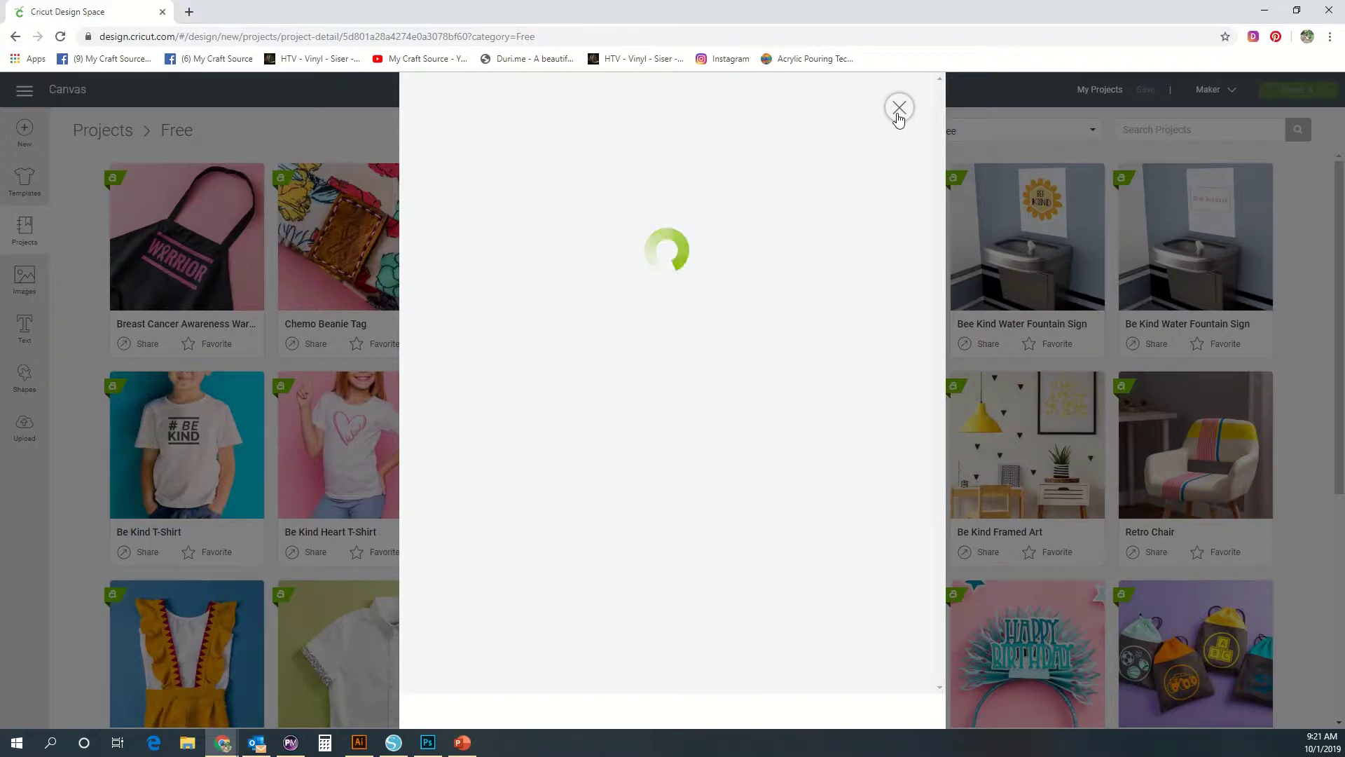
{"action": "left_click", "coordinate": [899, 109]}
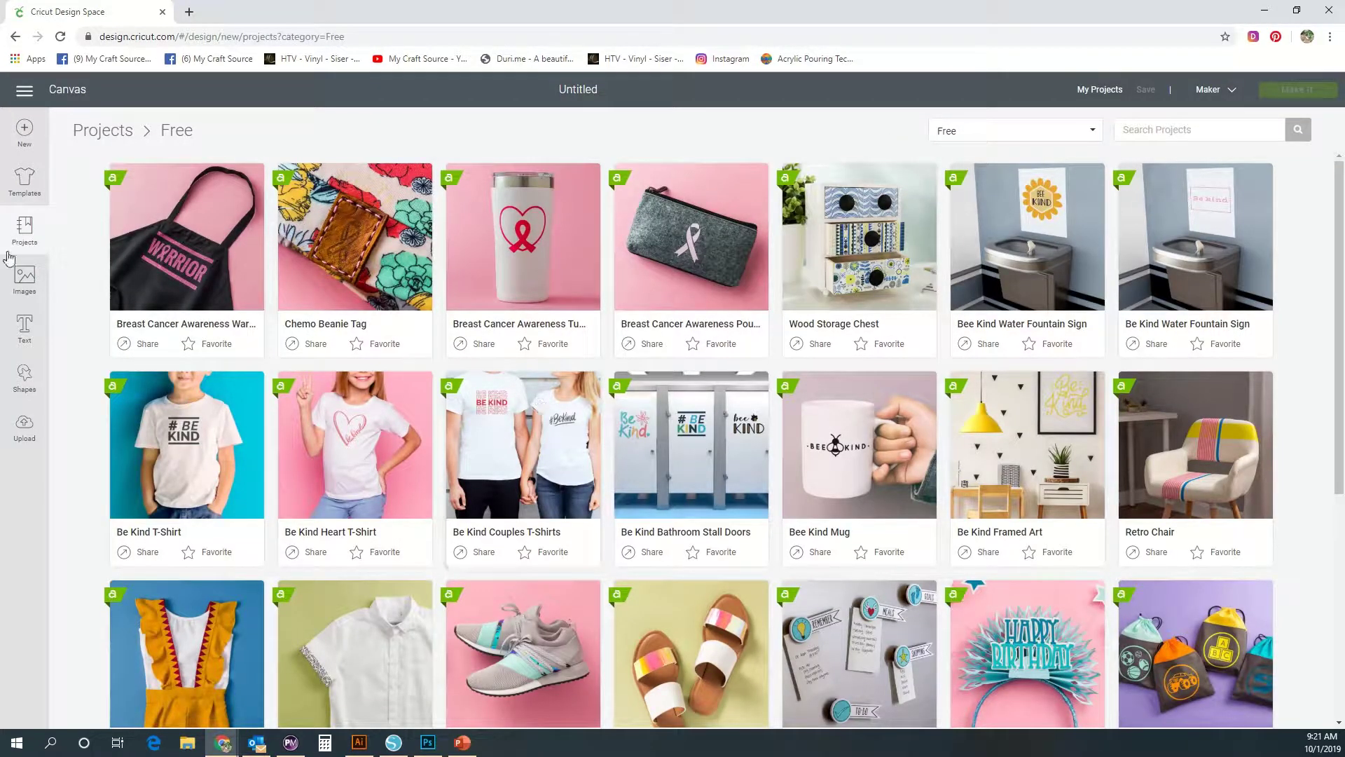
{"action": "left_click", "coordinate": [27, 288]}
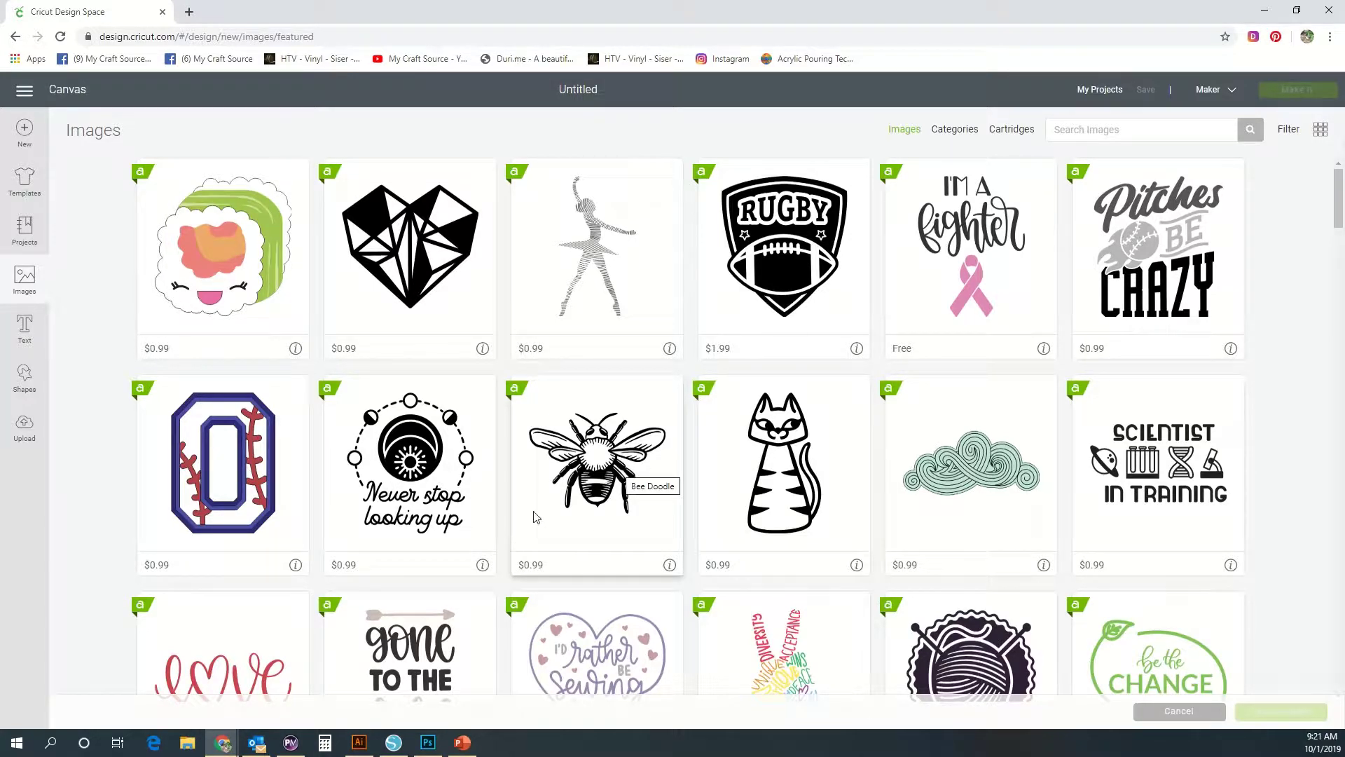
Select the Bee Doodle image and view its details.
{"action": "left_click", "coordinate": [581, 489]}
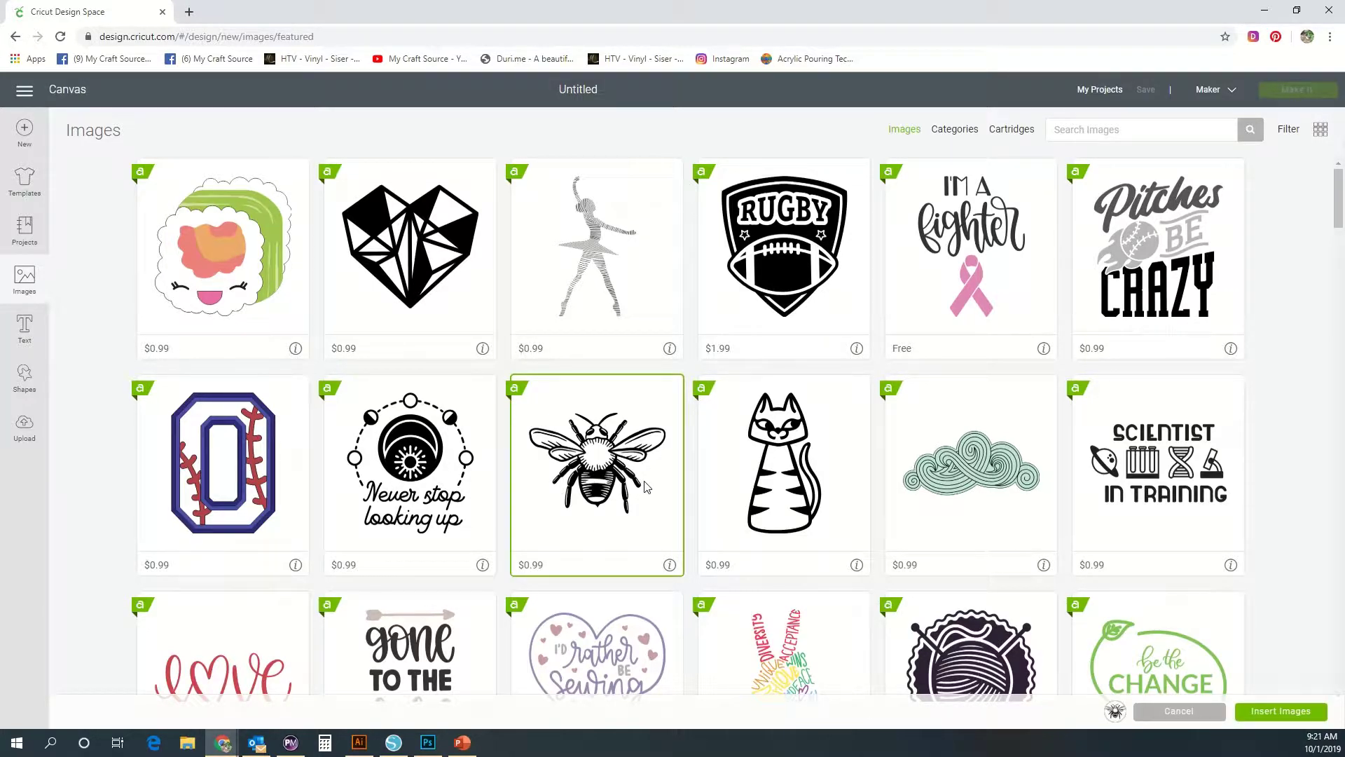
{"action": "left_click_drag", "start_coordinate": [519, 565], "coordinate": [539, 565]}
{"action": "left_click", "coordinate": [544, 565]}
{"action": "left_click", "coordinate": [670, 565]}
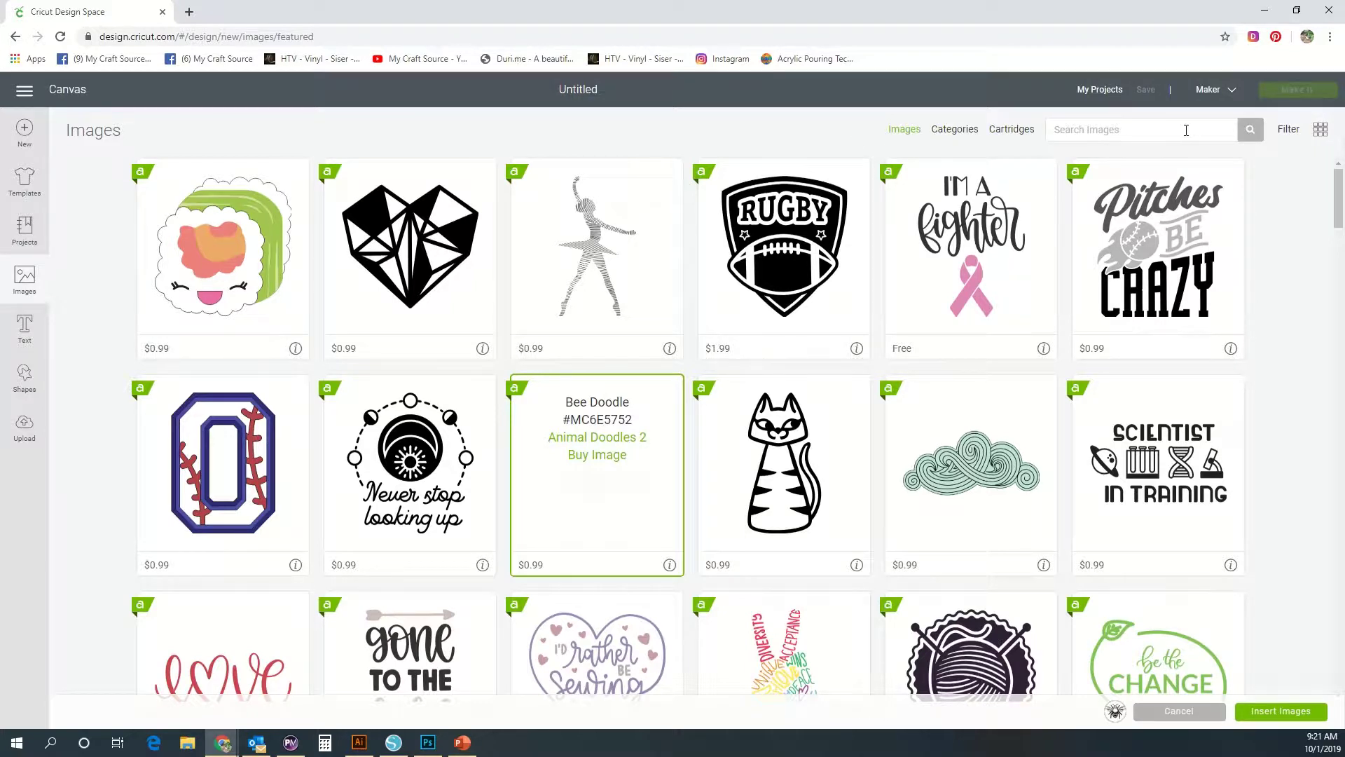
Add the flourish image from Free this Week and insert both images onto the canvas.
{"action": "left_click", "coordinate": [970, 136]}
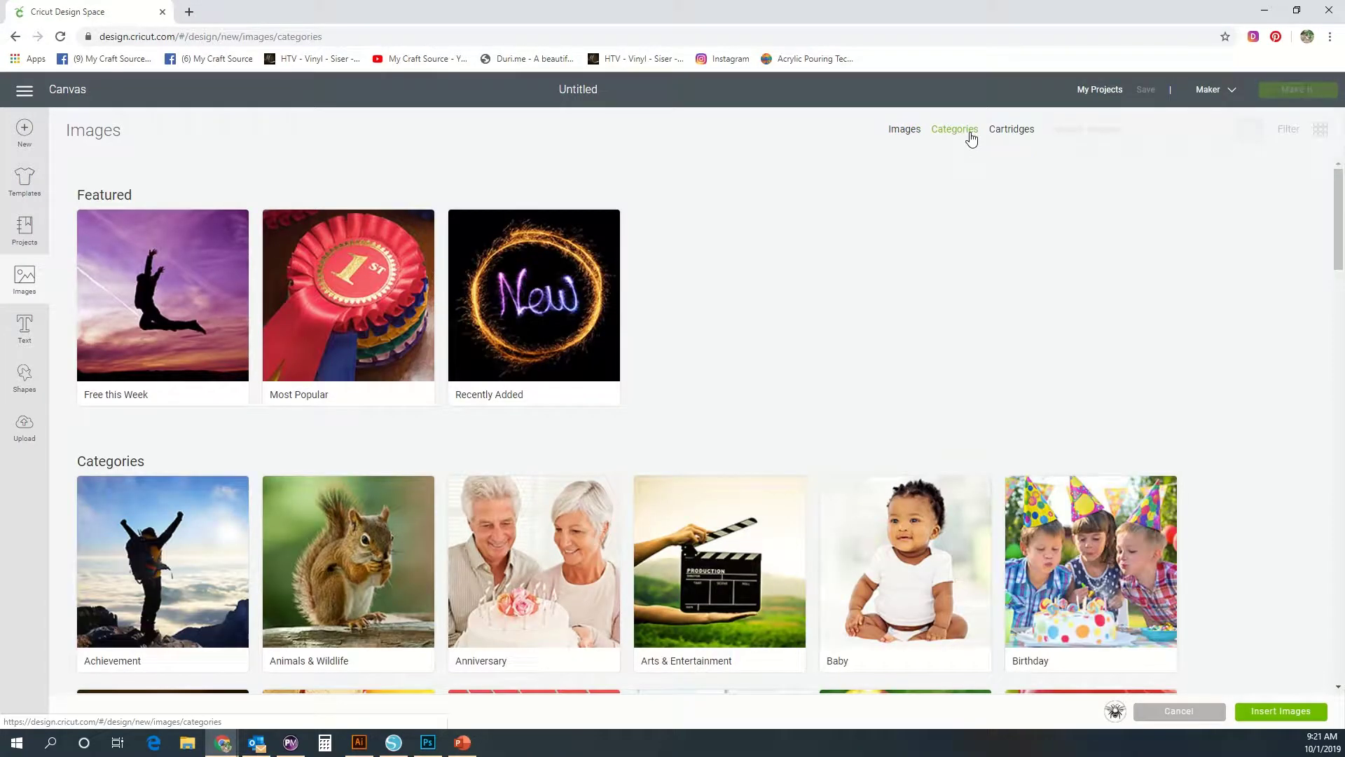
{"action": "left_click", "coordinate": [140, 304]}
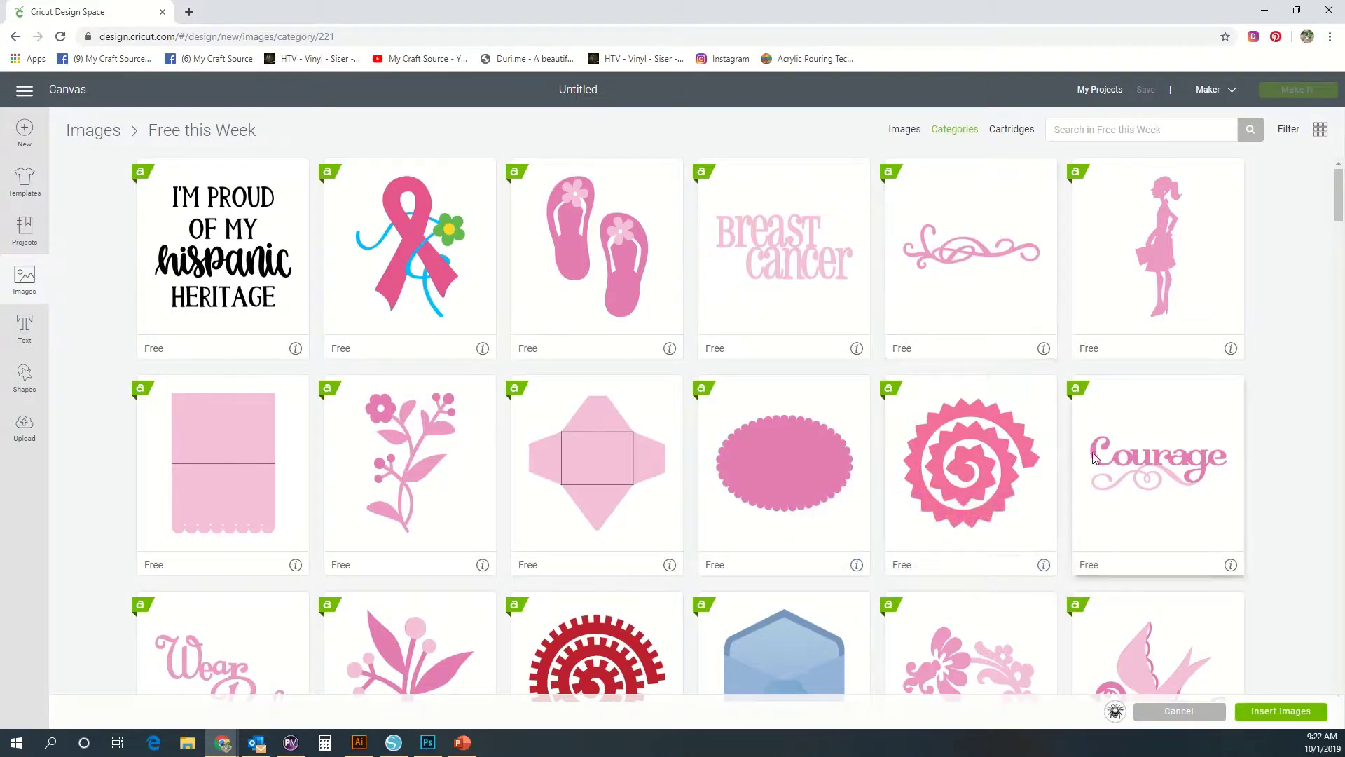
{"action": "scroll", "coordinate": [273, 550], "scroll_direction": "down", "scroll_amount": 6}
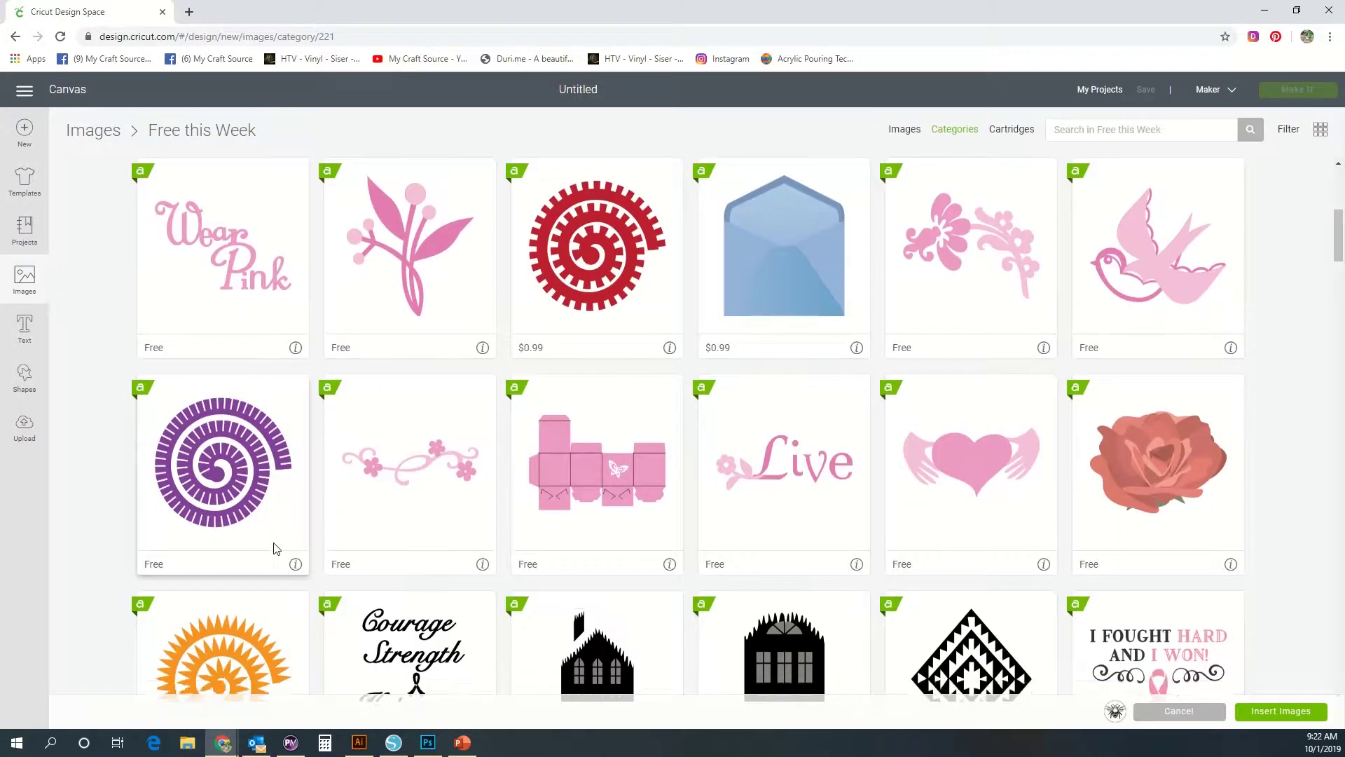
{"action": "scroll", "coordinate": [275, 549], "scroll_direction": "down", "scroll_amount": 5}
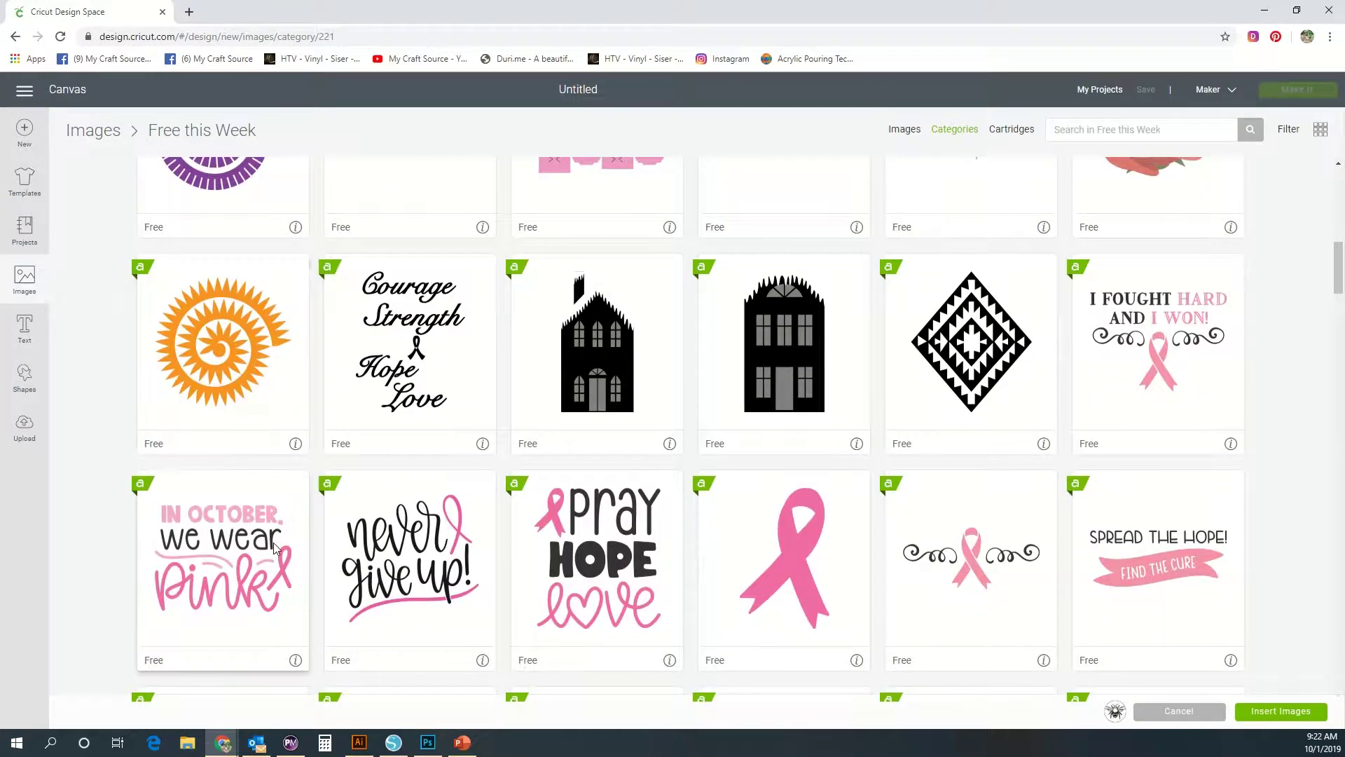
{"action": "scroll", "coordinate": [274, 542], "scroll_direction": "down", "scroll_amount": 4}
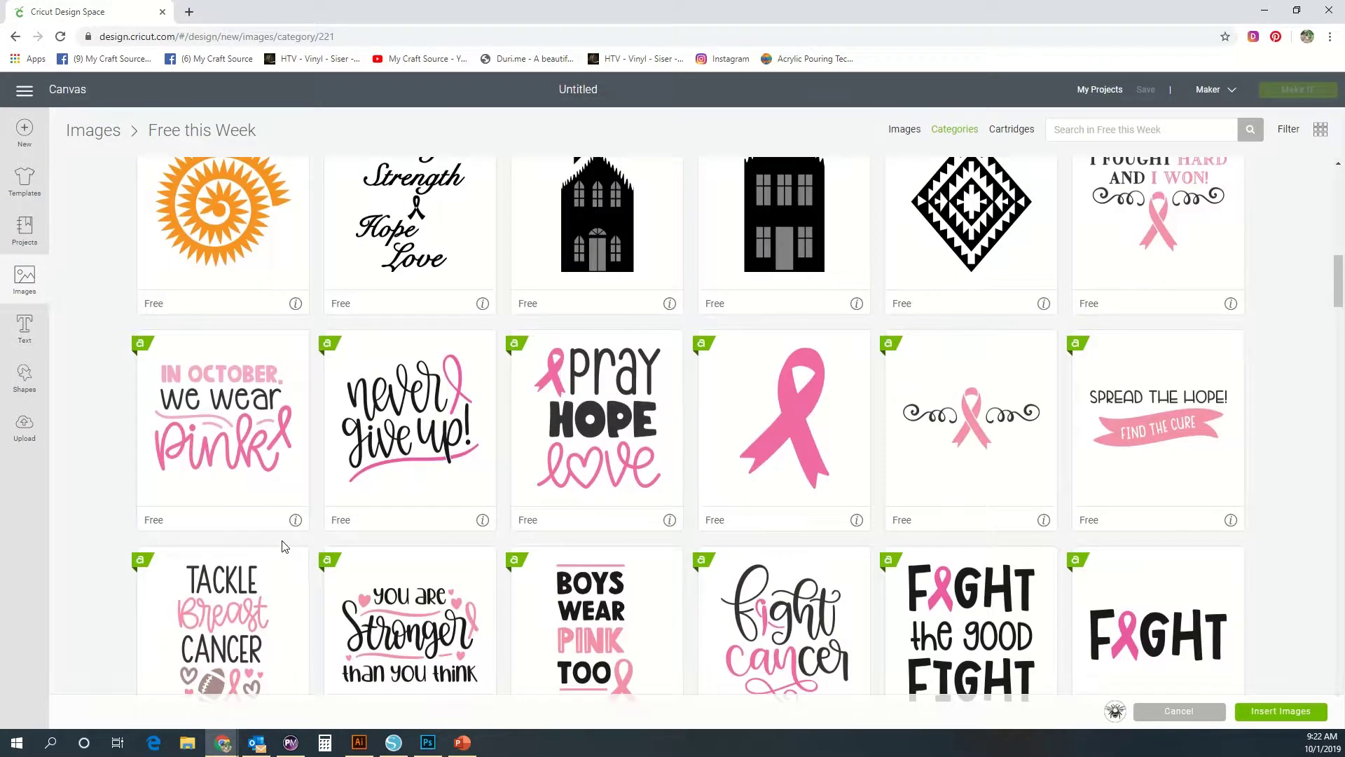
{"action": "scroll", "coordinate": [288, 545], "scroll_direction": "down", "scroll_amount": 4}
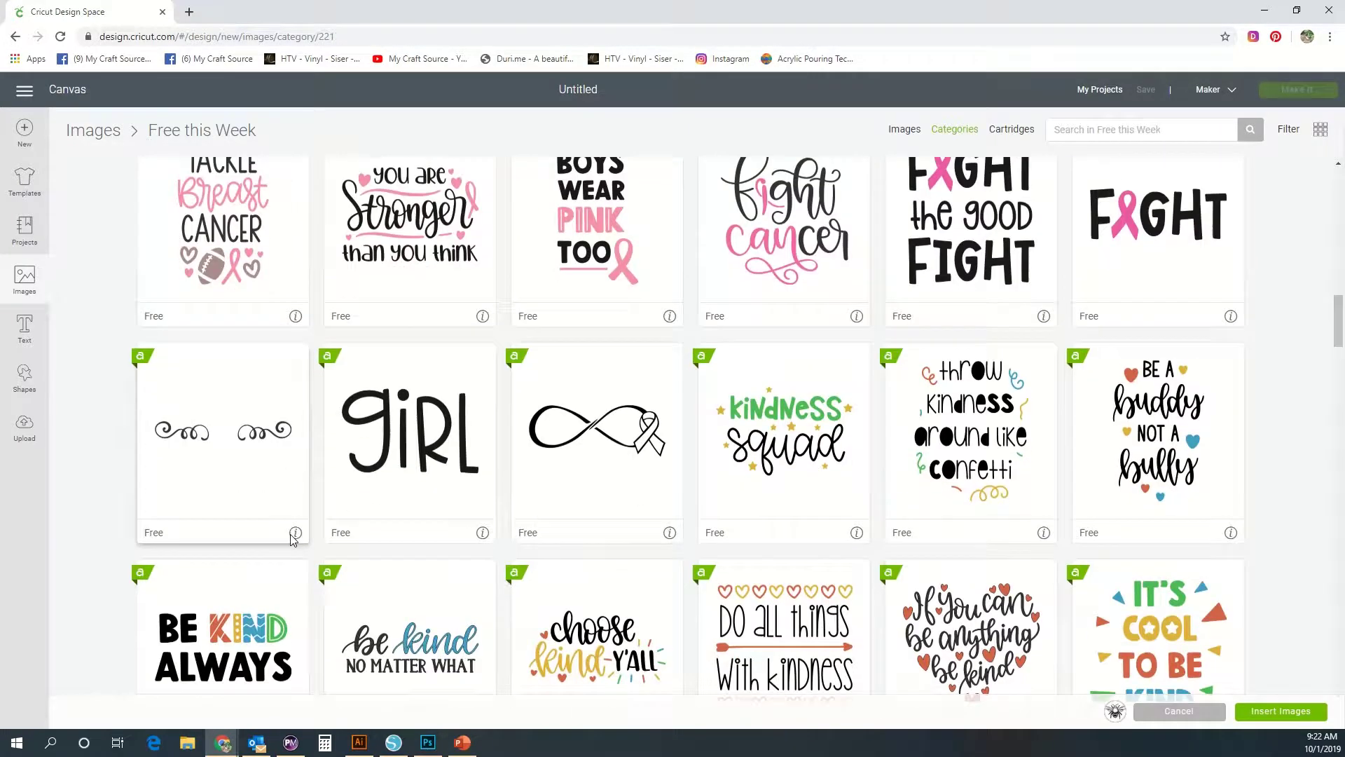
{"action": "left_click", "coordinate": [244, 437]}
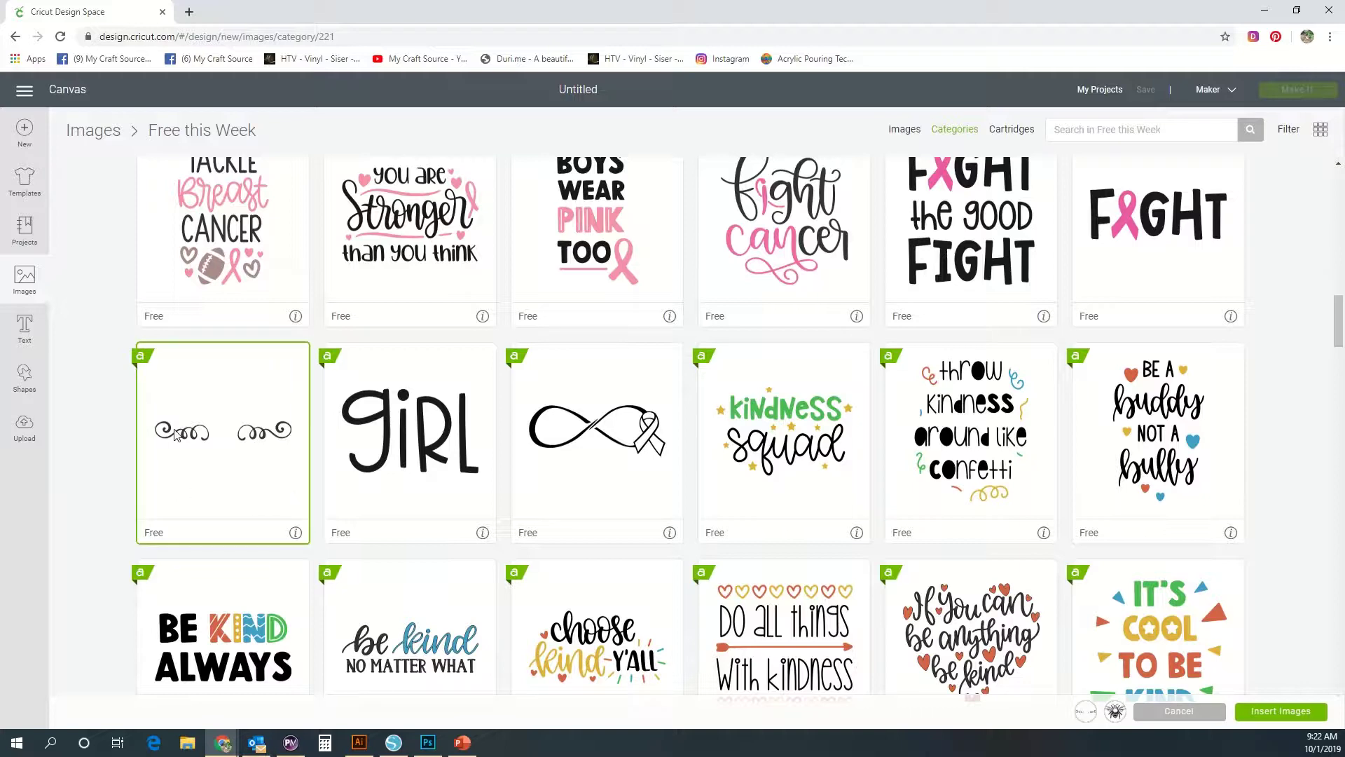
{"action": "left_click", "coordinate": [1280, 711]}
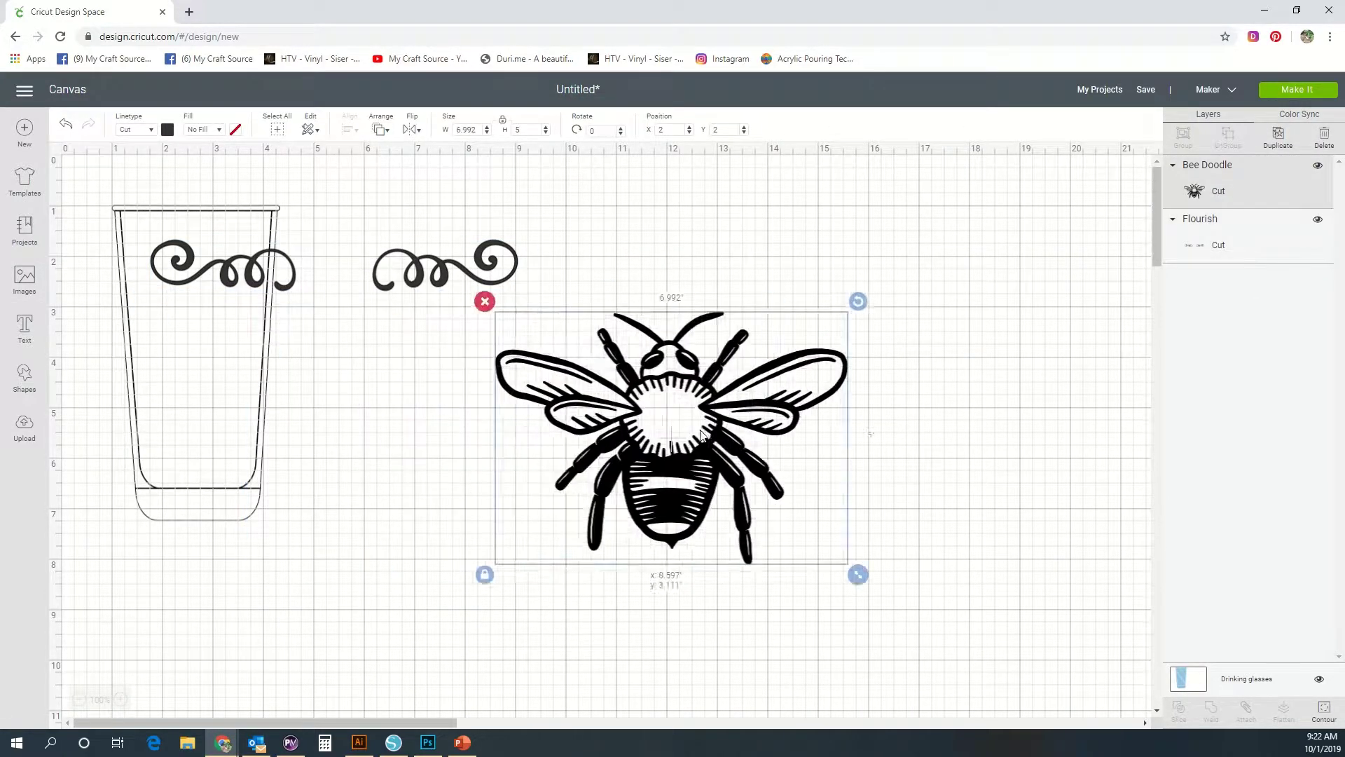
Delete the Flourish, undo the deletion, and reselect it.
{"action": "left_click", "coordinate": [442, 275]}
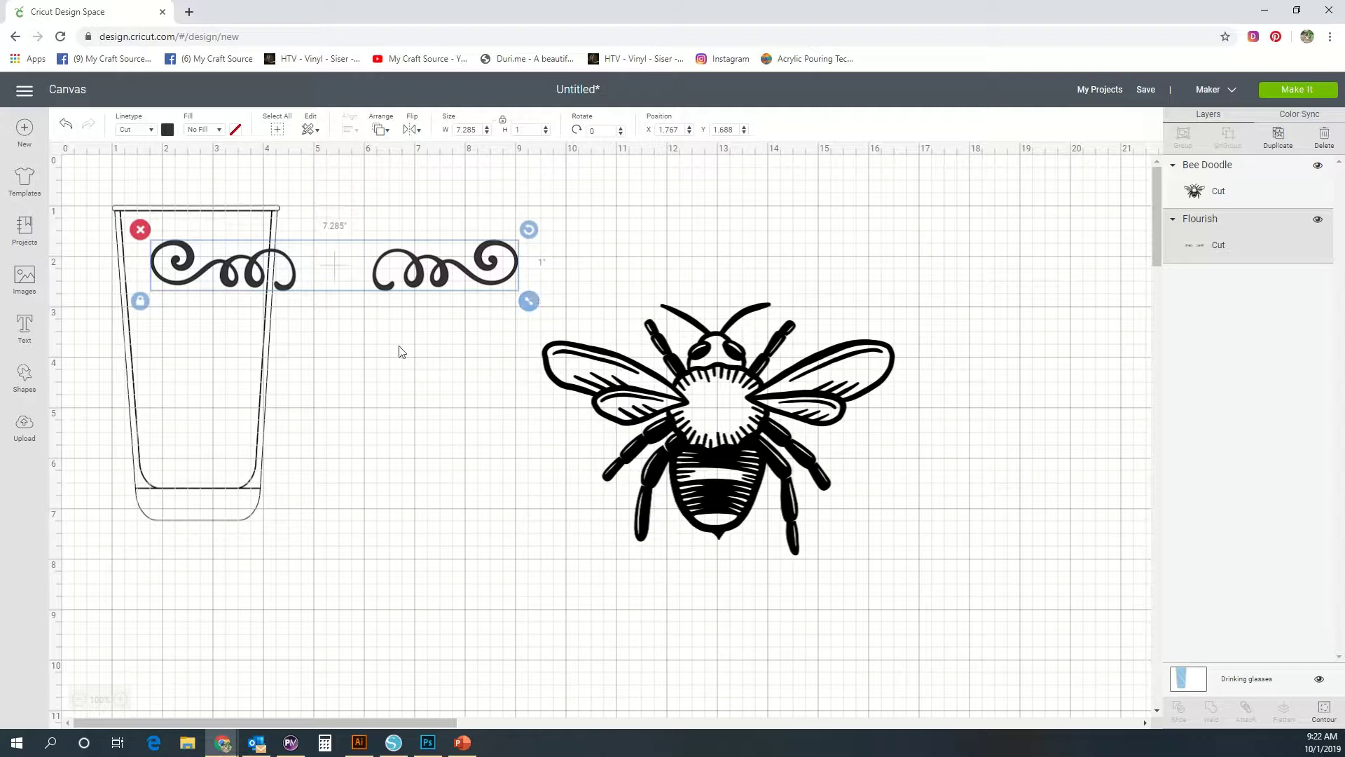
{"action": "left_click", "coordinate": [141, 230]}
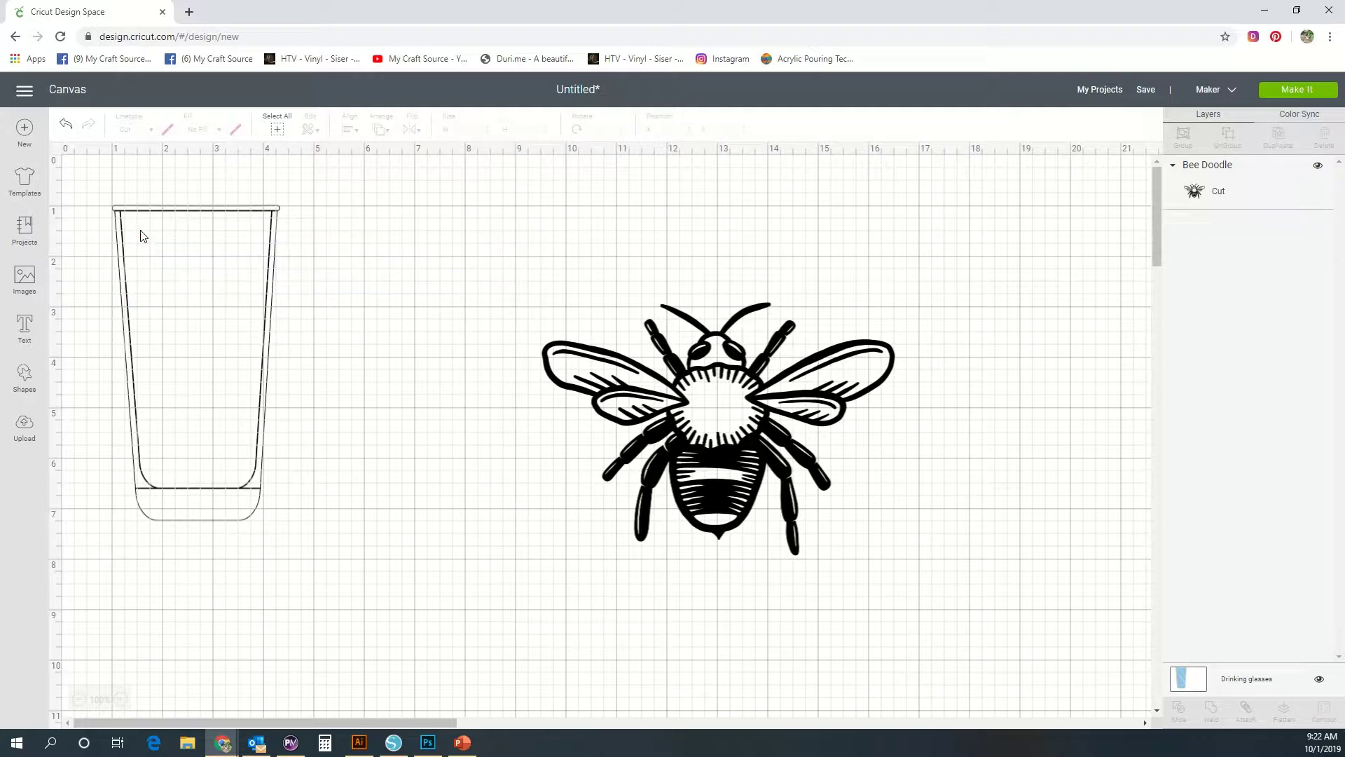
{"action": "left_click", "coordinate": [66, 127]}
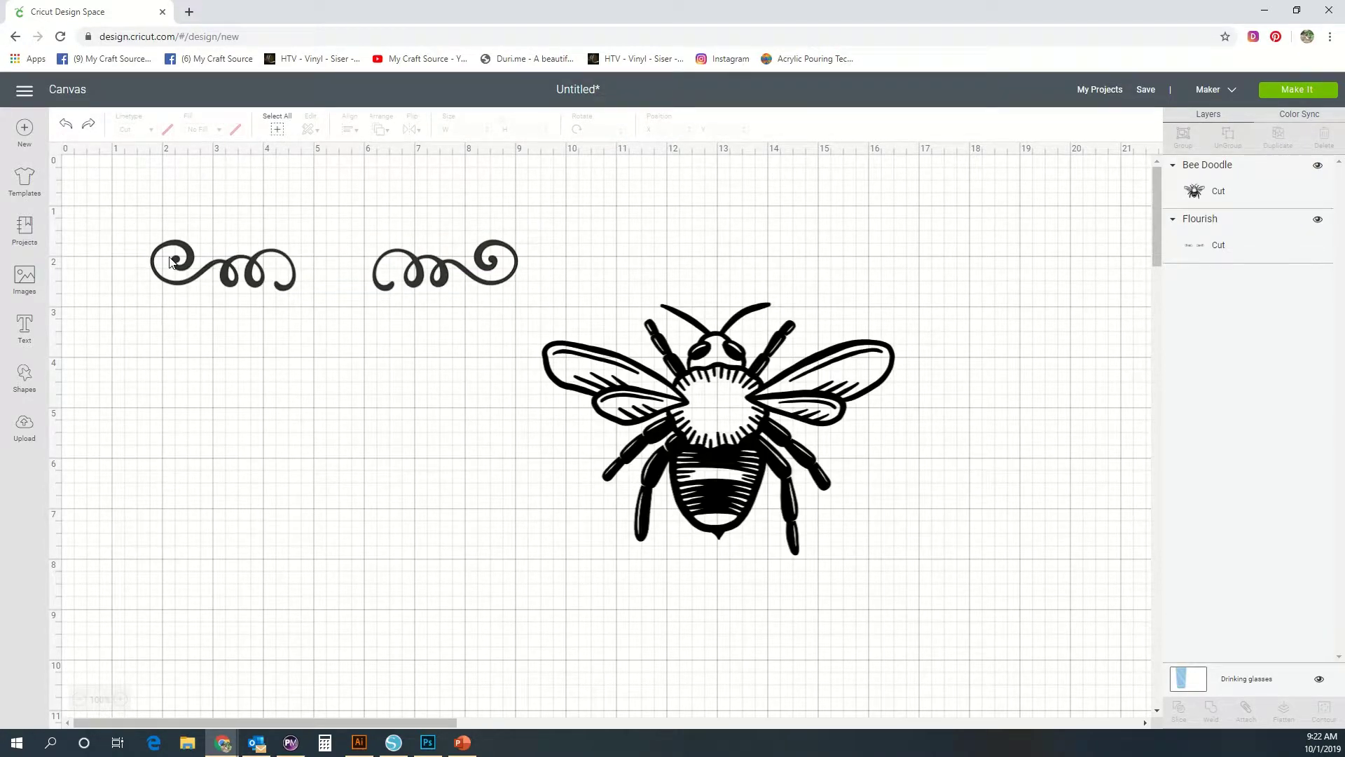
{"action": "left_click", "coordinate": [223, 284]}
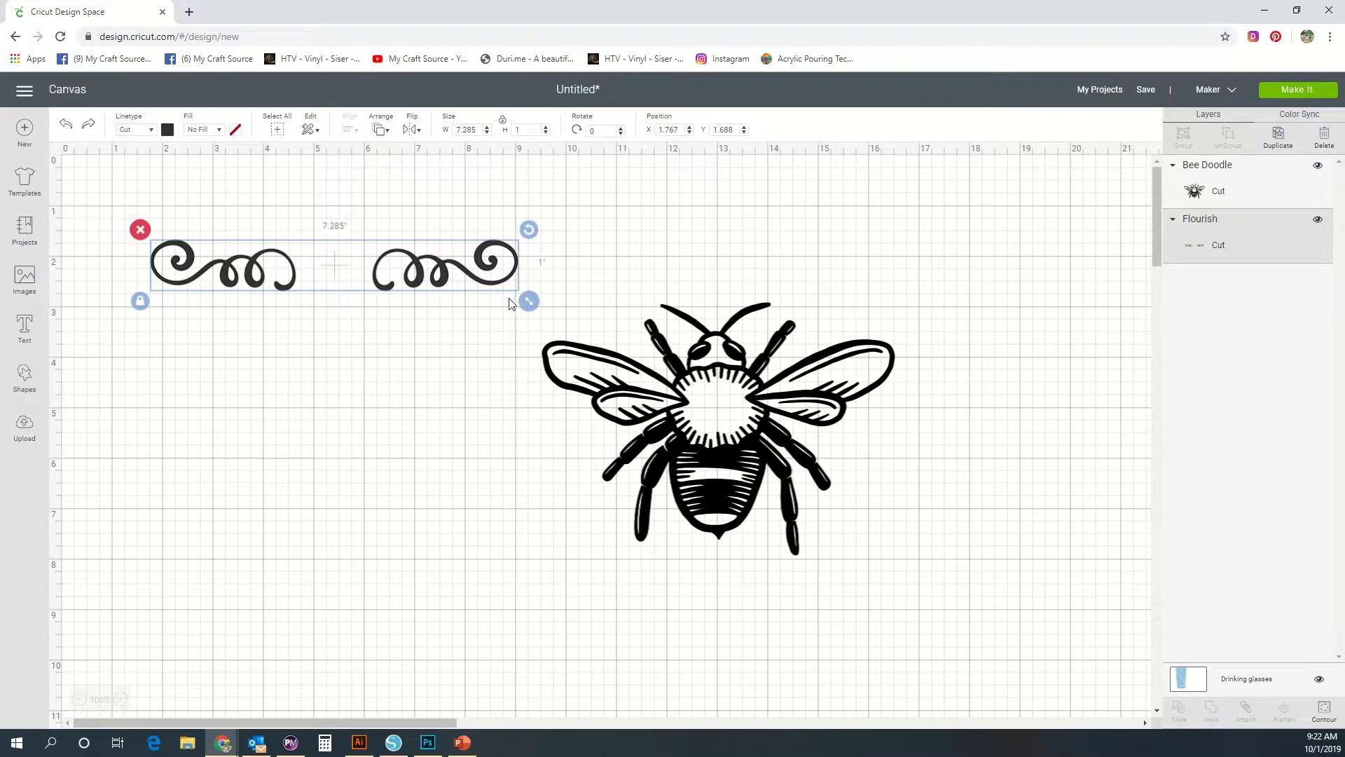
Resize the Flourish to 5.119 × 0.878 and tilt it to 0.54°.
{"action": "left_click_drag", "start_coordinate": [527, 303], "coordinate": [409, 285]}
{"action": "left_click", "coordinate": [140, 284]}
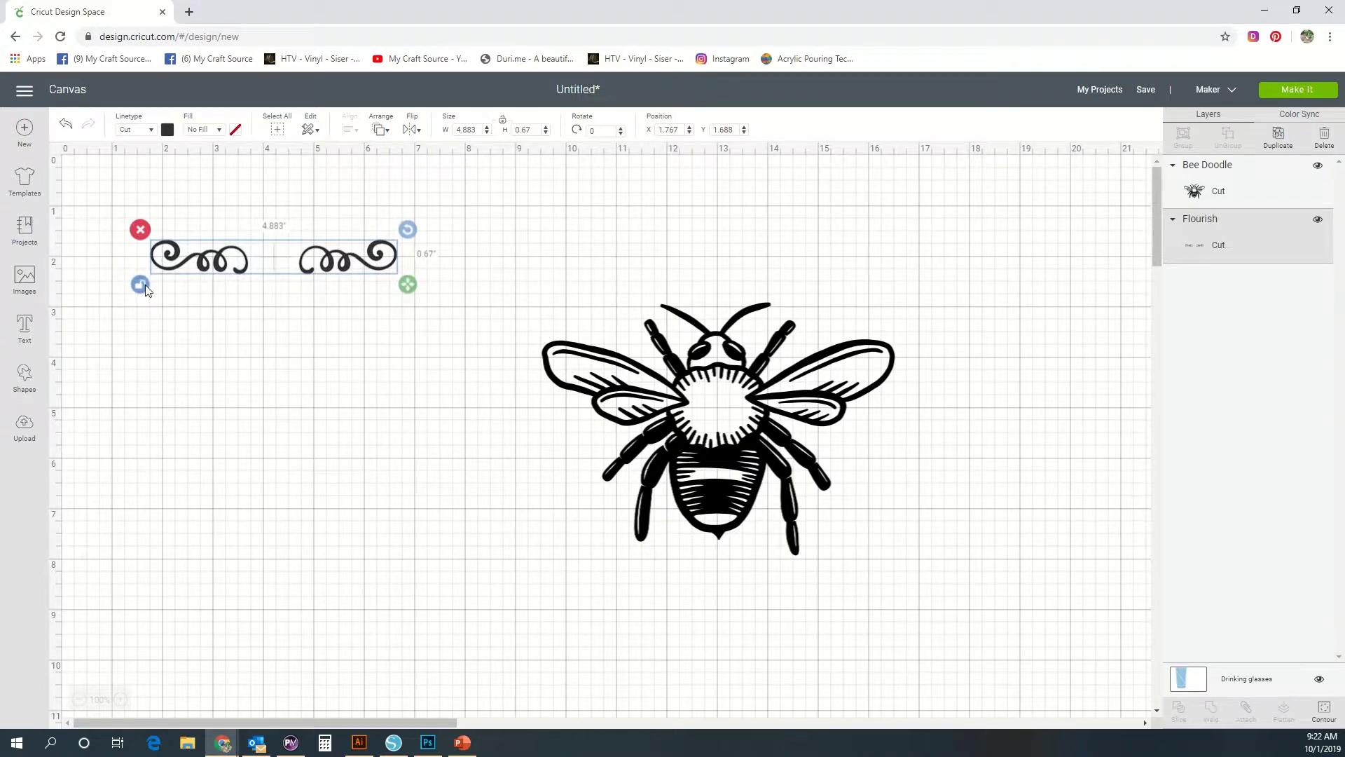
{"action": "mouse_move", "coordinate": [405, 287]}
{"action": "left_mouse_down"}
{"action": "mouse_move", "coordinate": [250, 292]}
{"action": "mouse_move", "coordinate": [419, 294]}
{"action": "left_mouse_up"}
{"action": "left_click", "coordinate": [139, 293]}
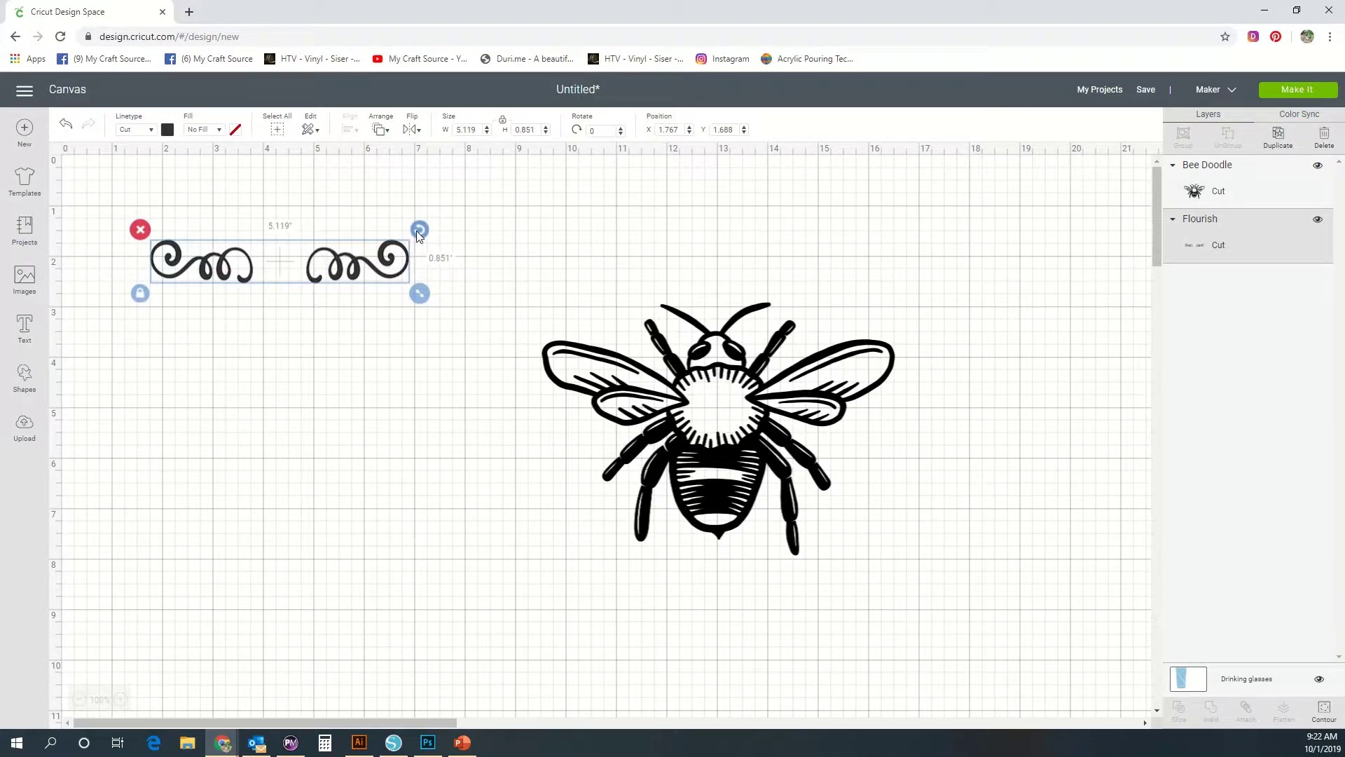
{"action": "mouse_move", "coordinate": [420, 231]}
{"action": "left_mouse_down"}
{"action": "mouse_move", "coordinate": [393, 176]}
{"action": "mouse_move", "coordinate": [200, 144]}
{"action": "mouse_move", "coordinate": [175, 202]}
{"action": "mouse_move", "coordinate": [133, 219]}
{"action": "mouse_move", "coordinate": [154, 334]}
{"action": "mouse_move", "coordinate": [145, 248]}
{"action": "mouse_move", "coordinate": [162, 174]}
{"action": "mouse_move", "coordinate": [419, 191]}
{"action": "mouse_move", "coordinate": [420, 243]}
{"action": "mouse_move", "coordinate": [421, 226]}
{"action": "left_mouse_up"}
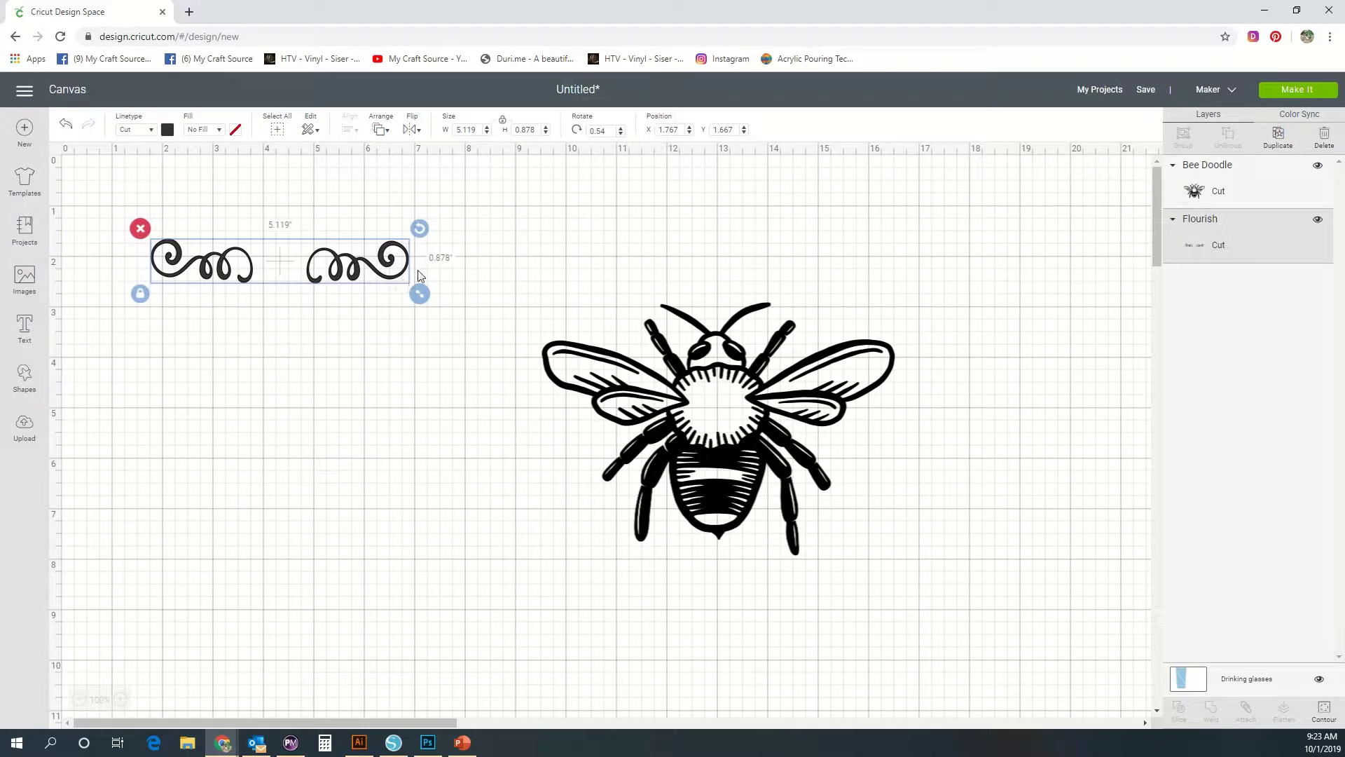
{"action": "left_click", "coordinate": [487, 129]}
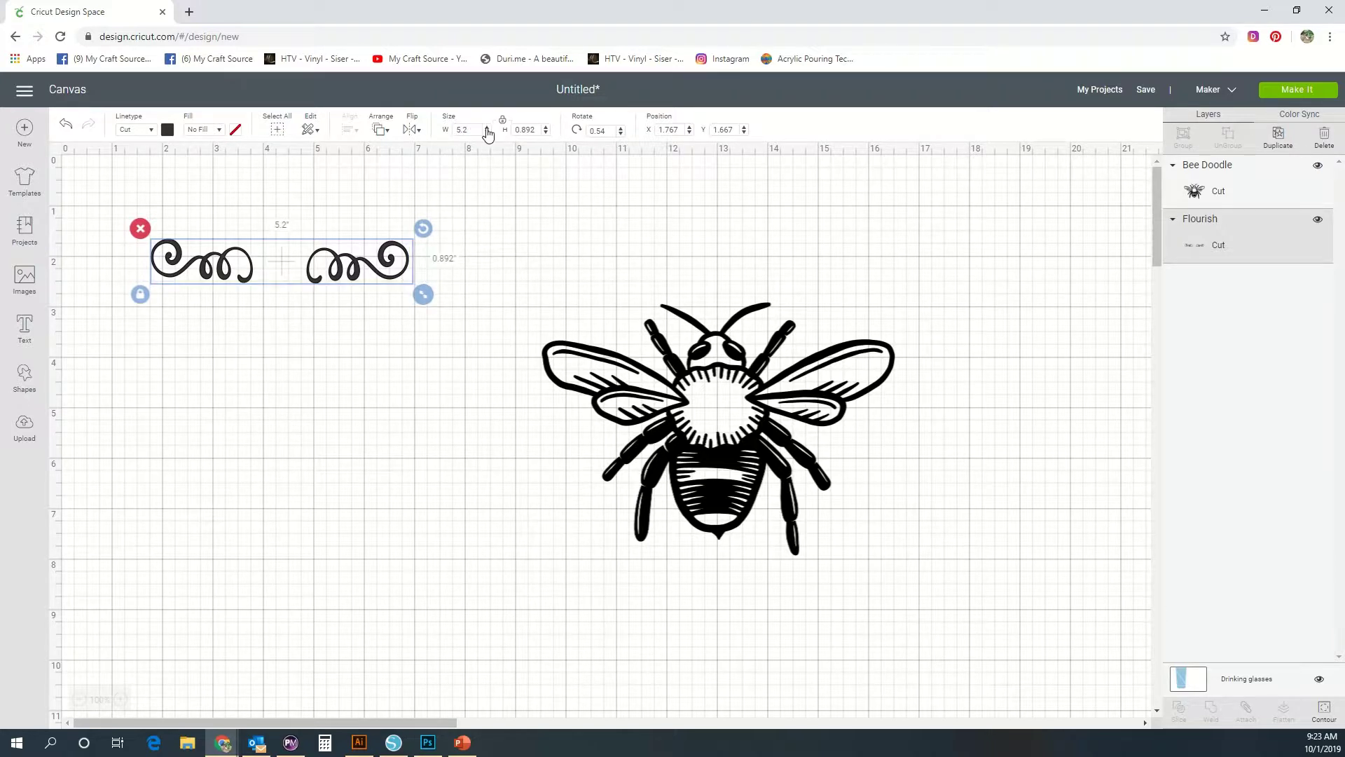
{"action": "left_click", "coordinate": [487, 129]}
{"action": "left_click", "coordinate": [487, 129]}
{"action": "left_click", "coordinate": [487, 129]}
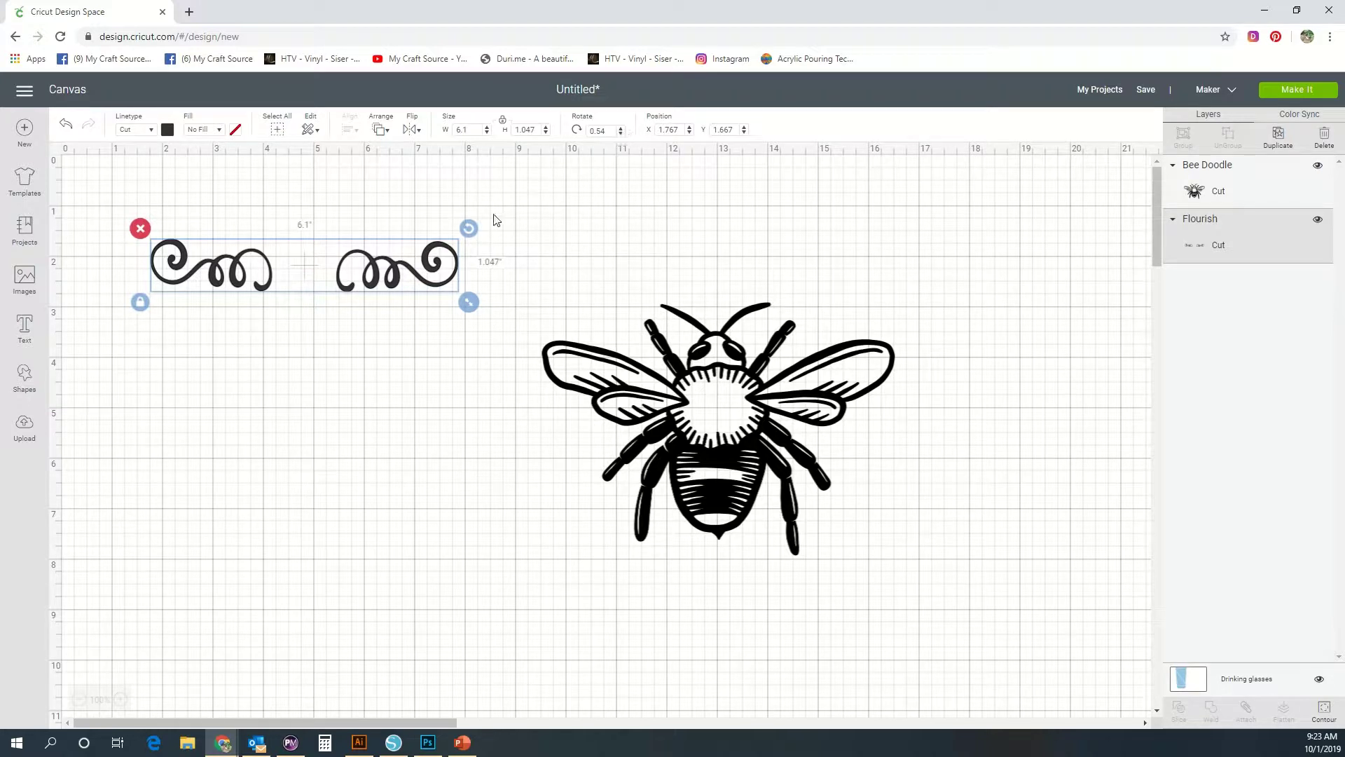
{"action": "left_click", "coordinate": [620, 129]}
{"action": "left_click", "coordinate": [620, 128]}
{"action": "left_click", "coordinate": [620, 129]}
{"action": "left_click", "coordinate": [620, 129]}
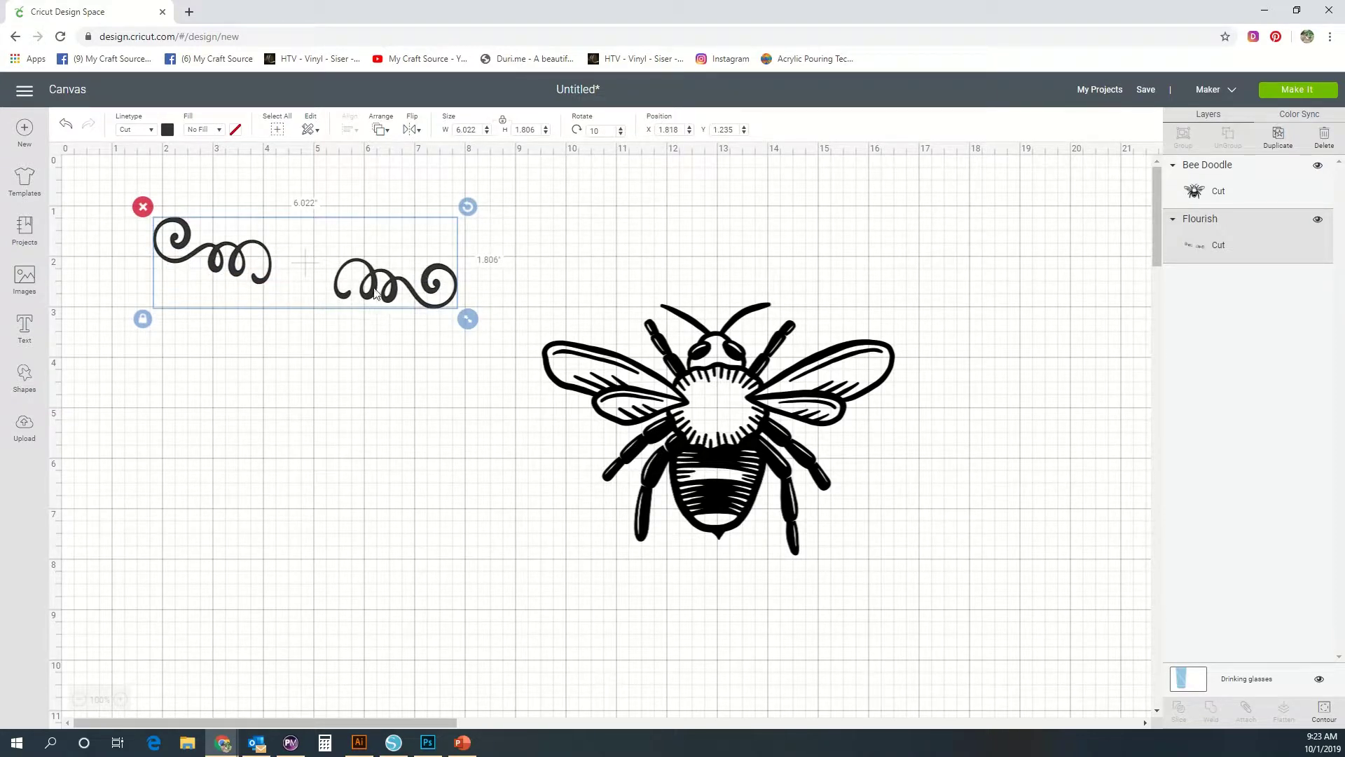
{"action": "left_click", "coordinate": [726, 430]}
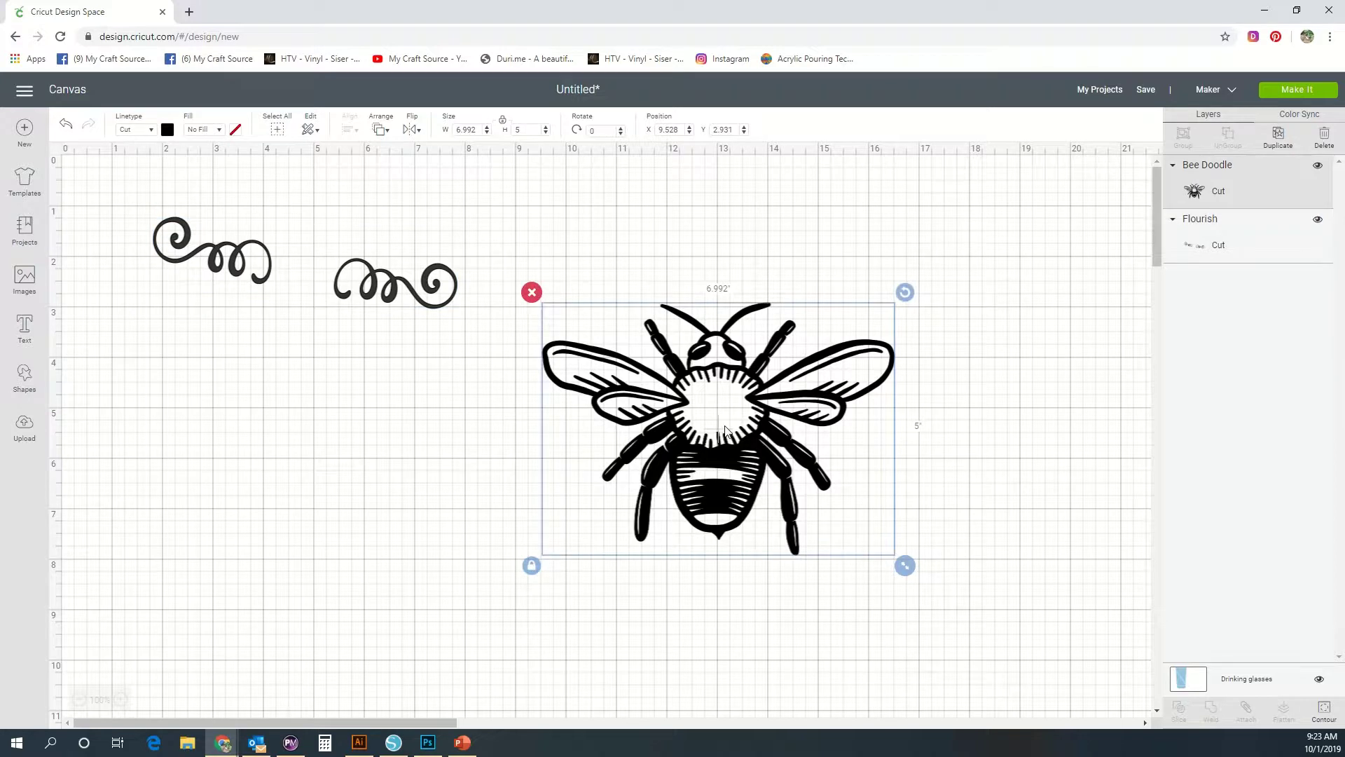
{"action": "left_click", "coordinate": [400, 313]}
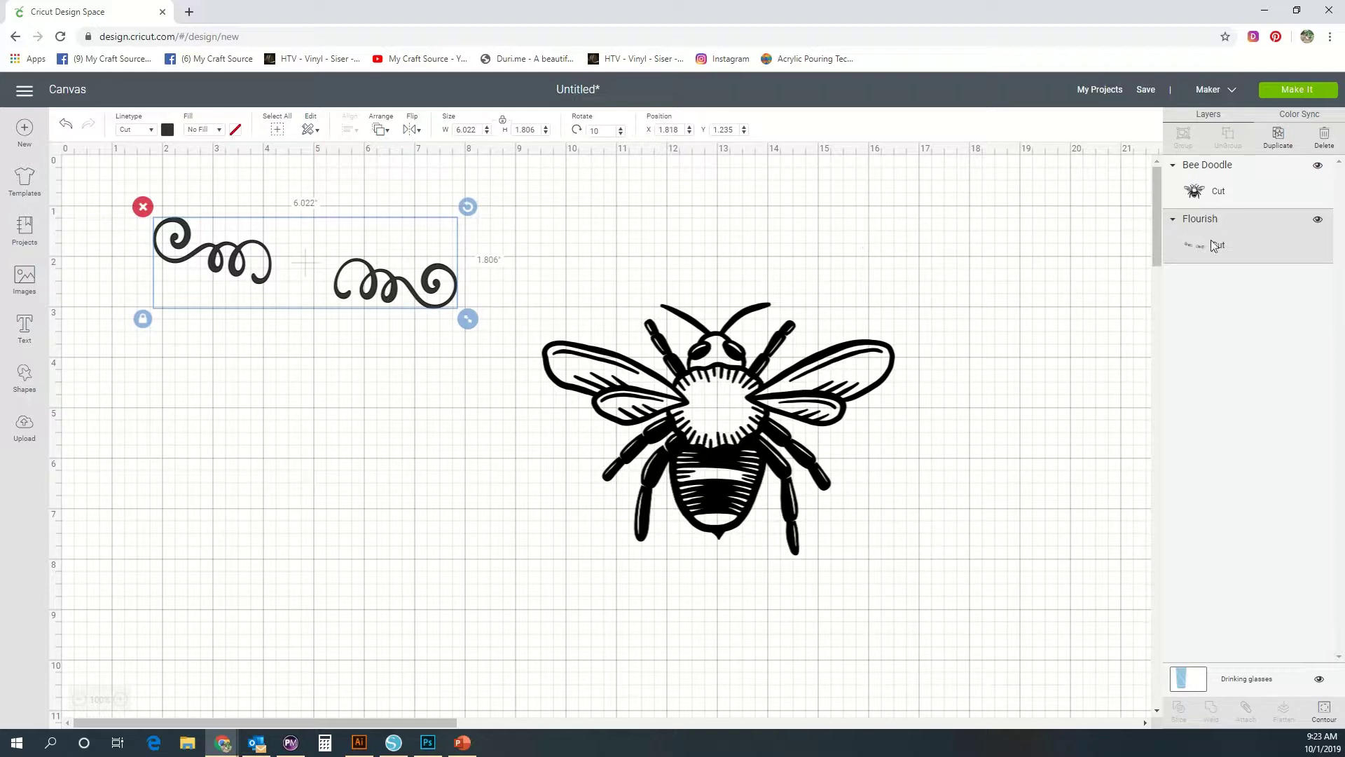
Duplicate the bee, delete the copy, and move the original bee higher.
{"action": "left_click", "coordinate": [834, 368]}
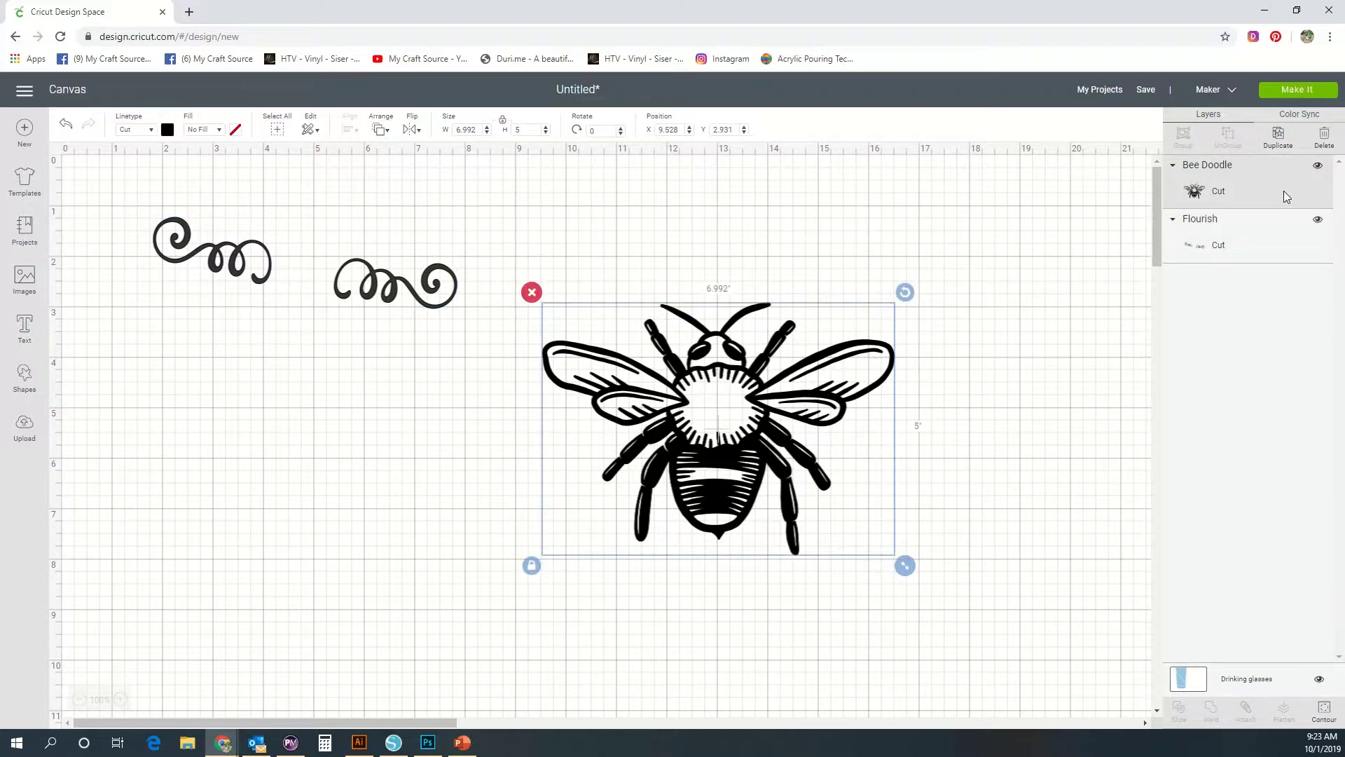
{"action": "left_click", "coordinate": [1278, 135]}
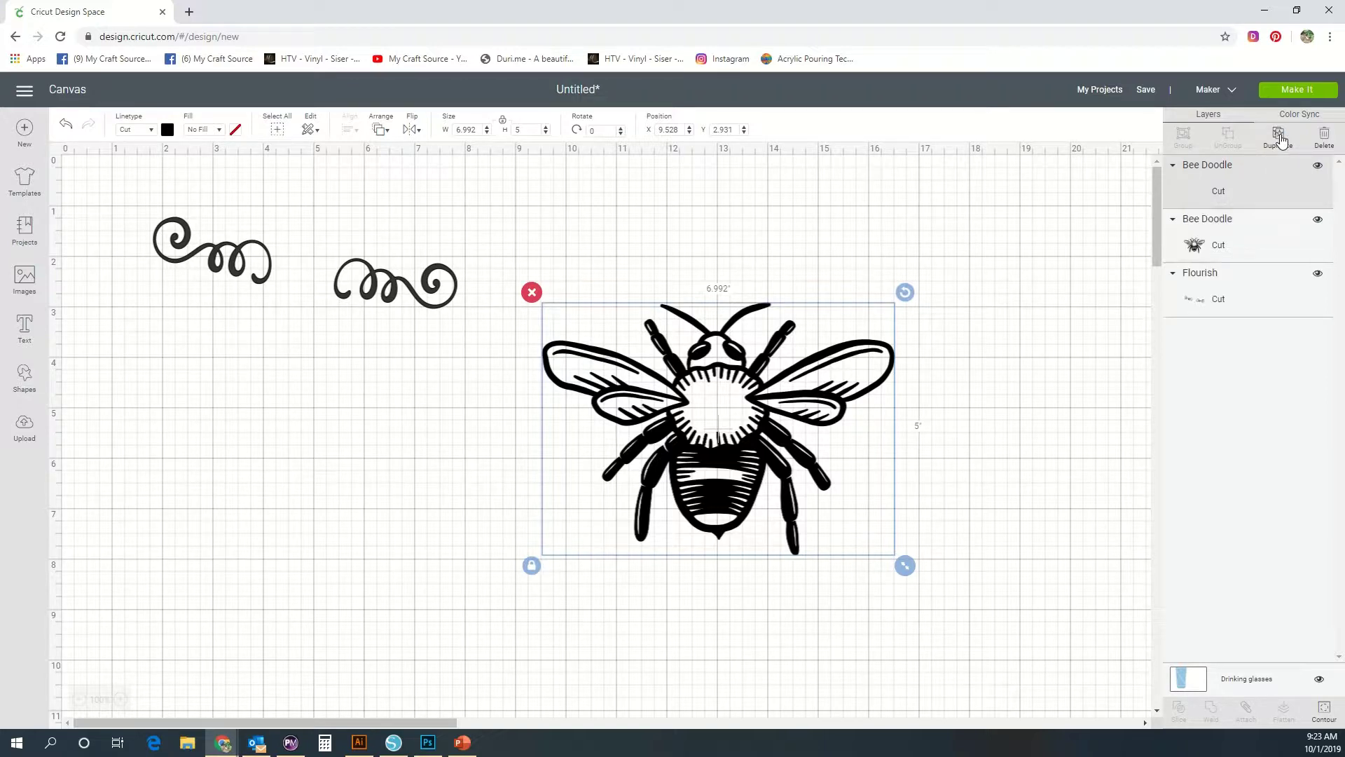
{"action": "left_click_drag", "start_coordinate": [776, 440], "coordinate": [401, 474]}
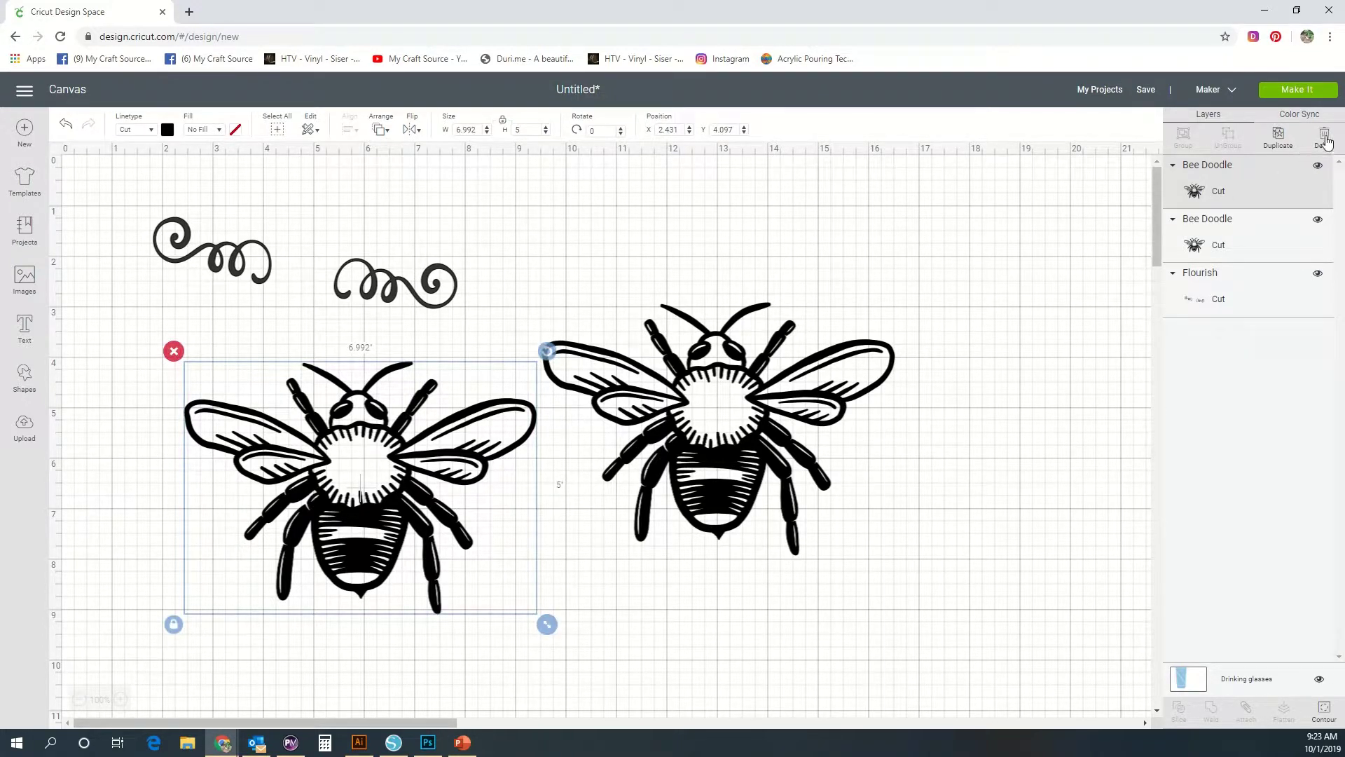
{"action": "left_click", "coordinate": [1325, 137]}
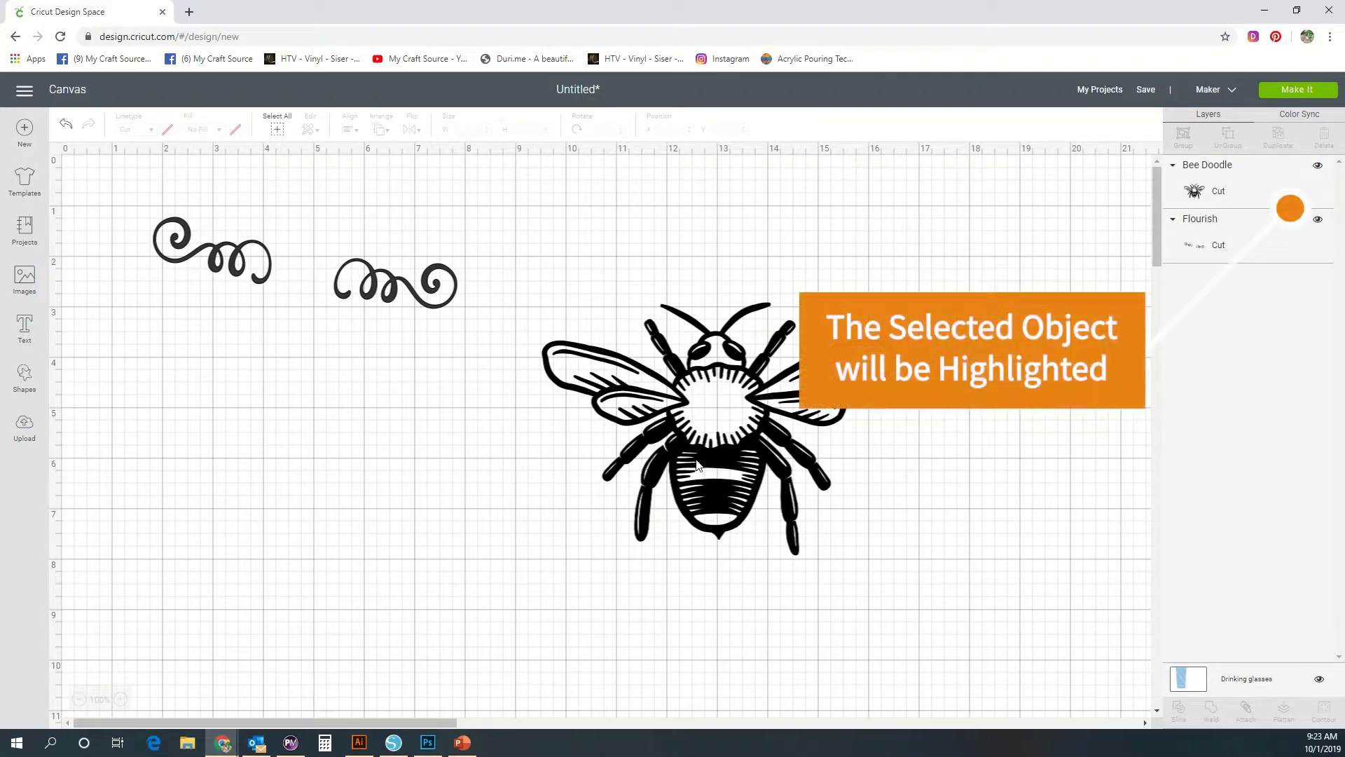
{"action": "left_click_drag", "start_coordinate": [736, 503], "coordinate": [744, 413]}
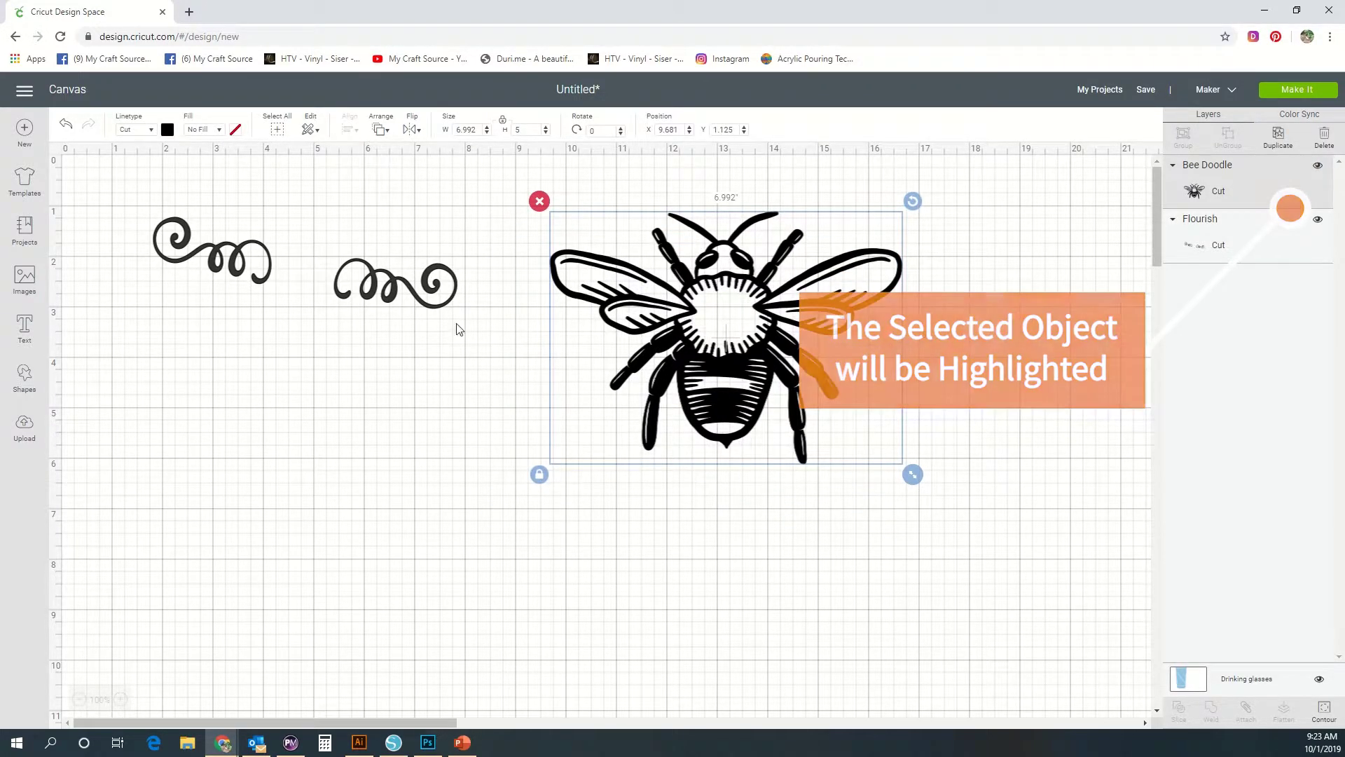
Toggle the flourish and bee layers' visibility off and back on.
{"action": "left_click_drag", "start_coordinate": [456, 324], "coordinate": [147, 210]}
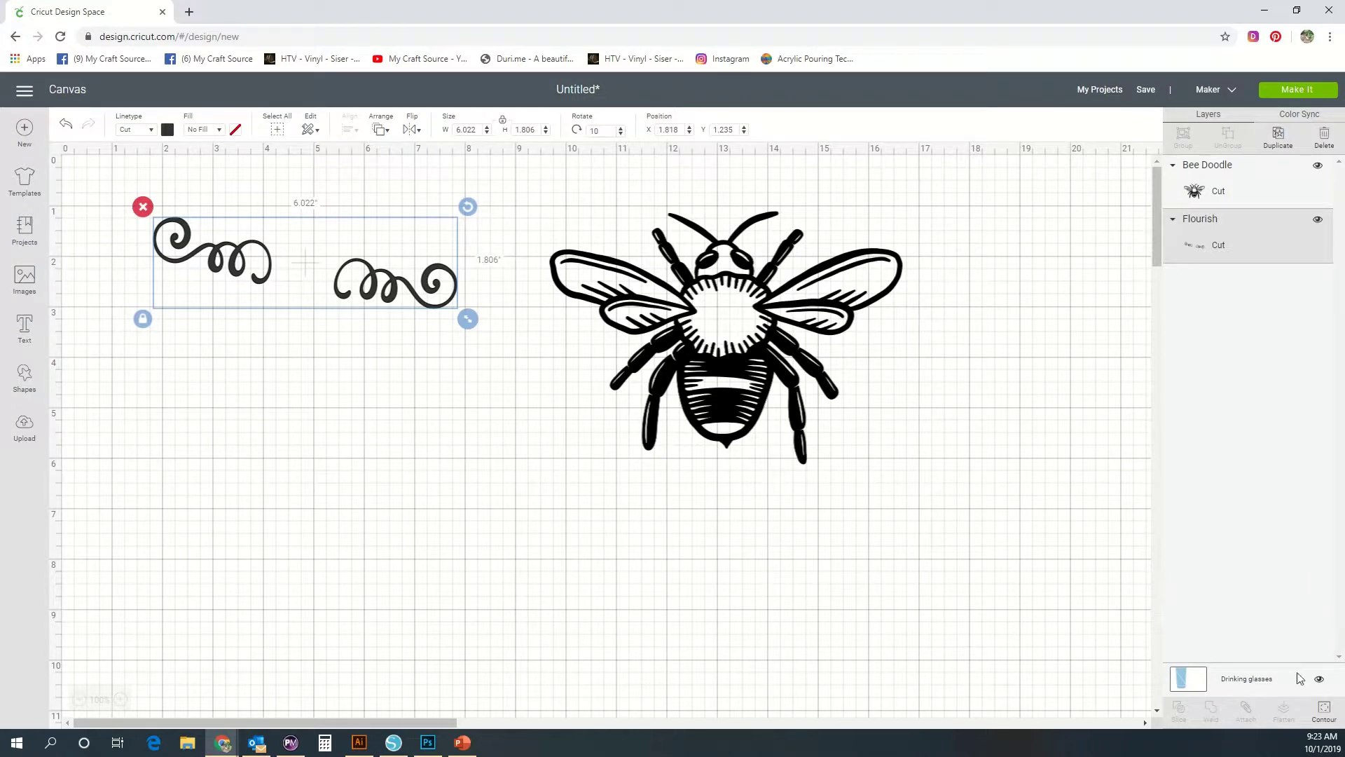
{"action": "left_click", "coordinate": [1318, 687]}
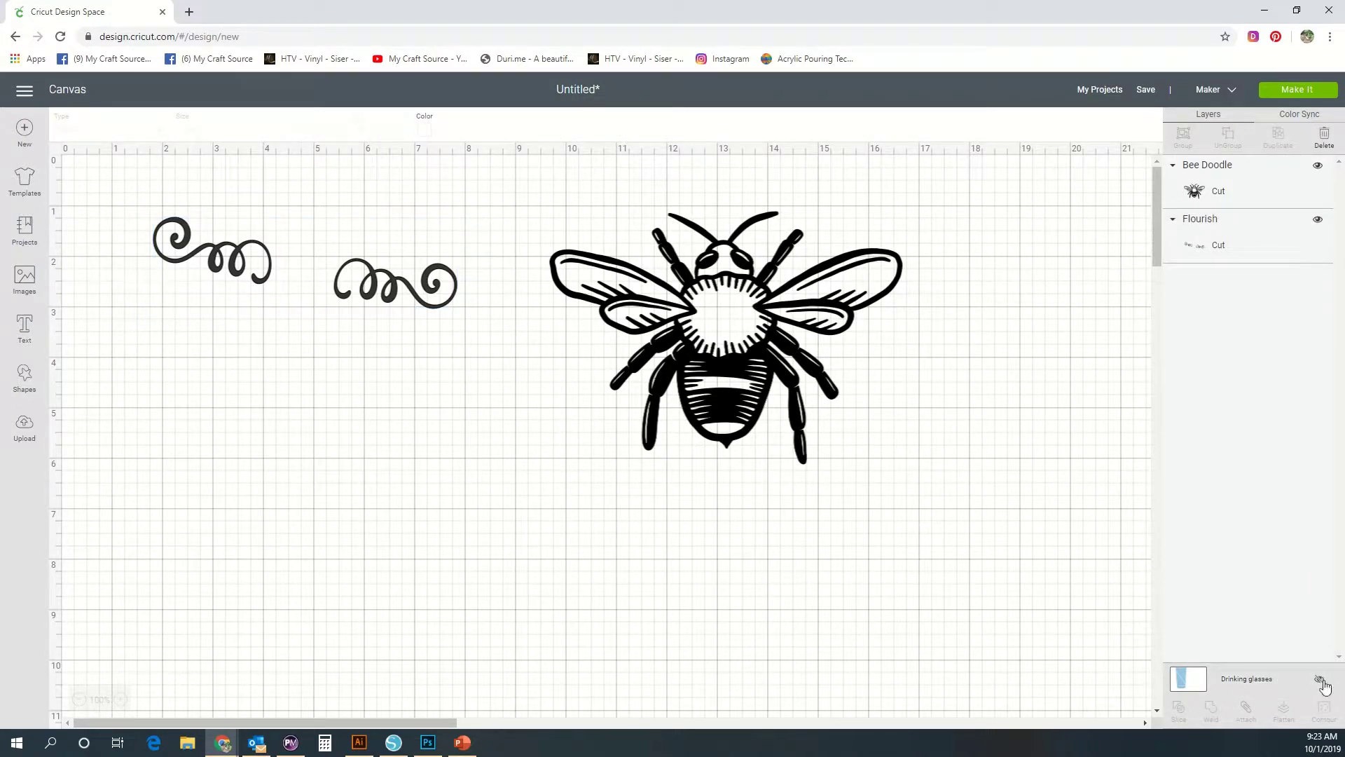
{"action": "left_click", "coordinate": [1318, 222]}
{"action": "left_click", "coordinate": [1318, 221]}
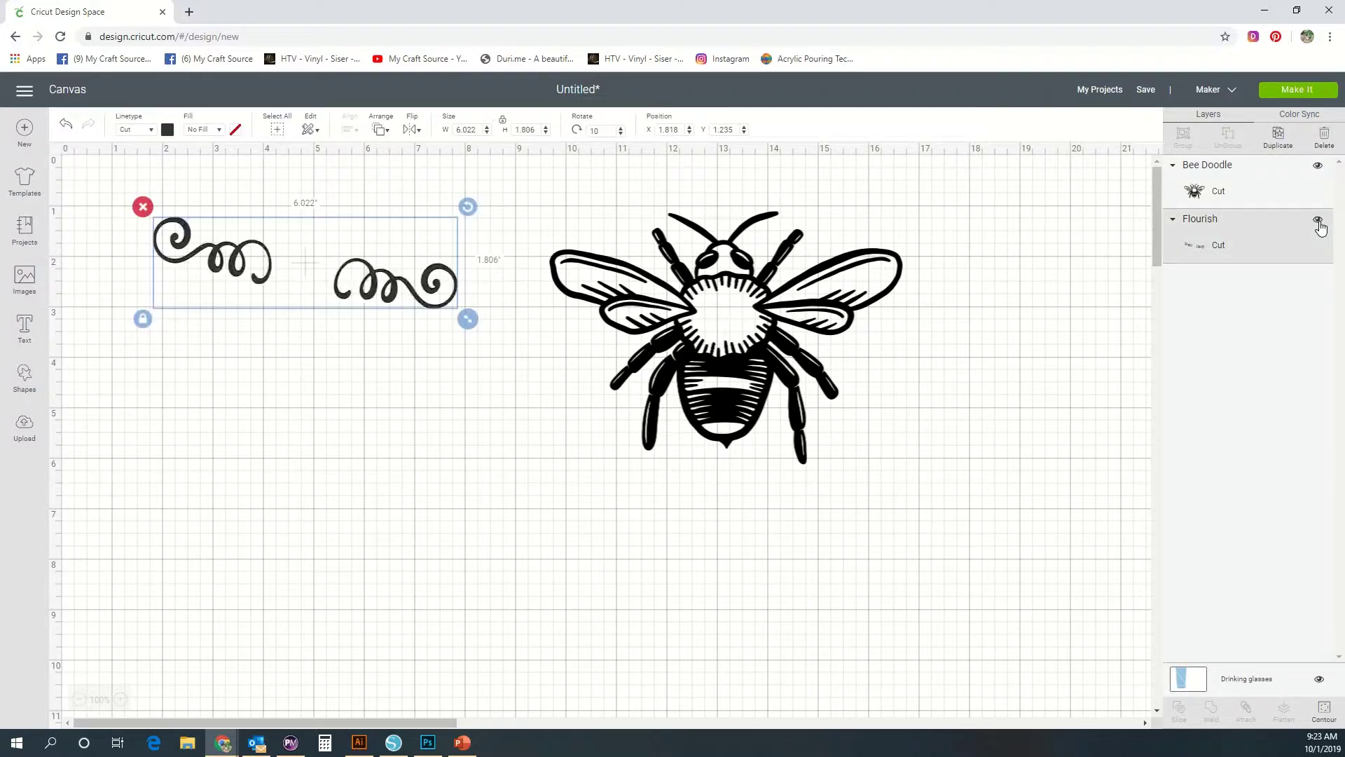
{"action": "left_click", "coordinate": [1318, 168]}
{"action": "left_click", "coordinate": [1319, 167]}
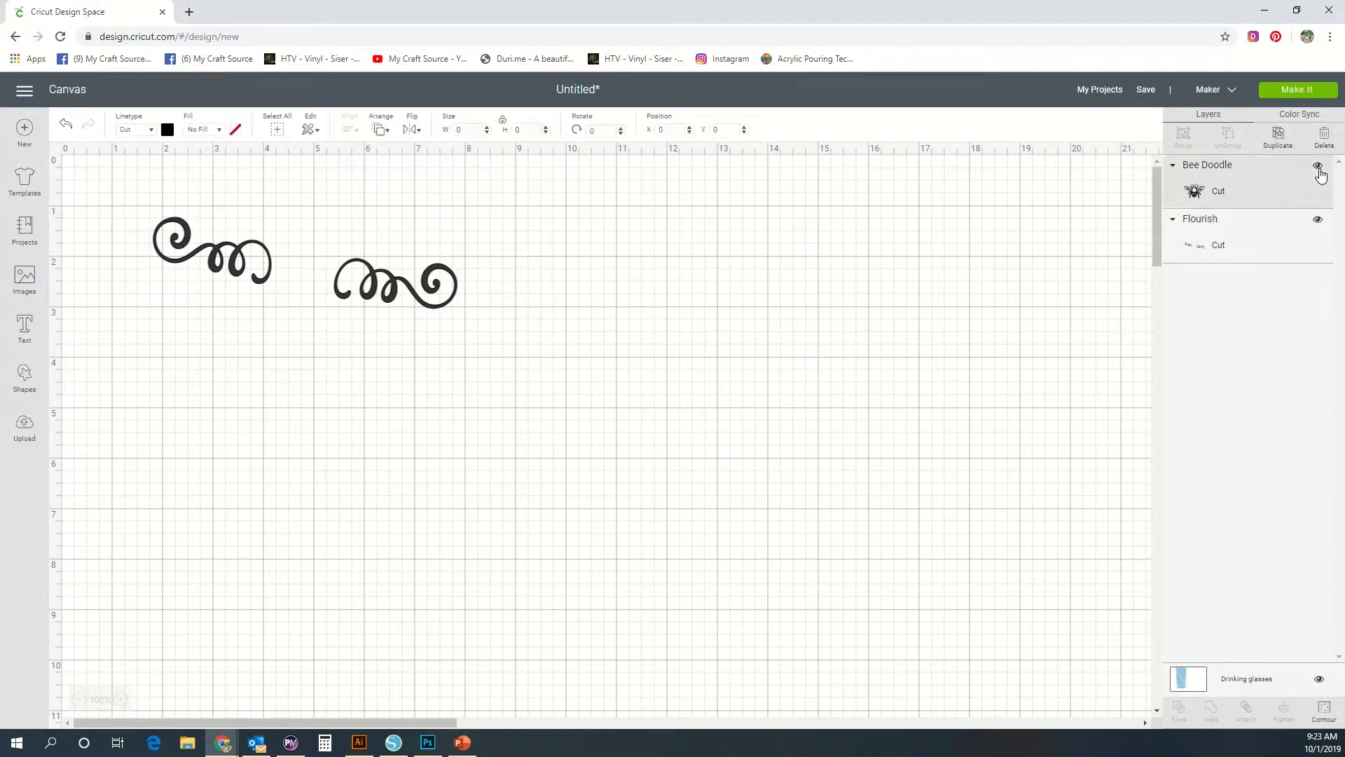
Rotate the Flourish to 2.48°, tuck the bee beneath it, and enlarge it to 15.026 wide.
{"action": "left_click", "coordinate": [333, 307]}
{"action": "left_click_drag", "start_coordinate": [462, 211], "coordinate": [459, 194]}
{"action": "left_click_drag", "start_coordinate": [390, 275], "coordinate": [370, 269]}
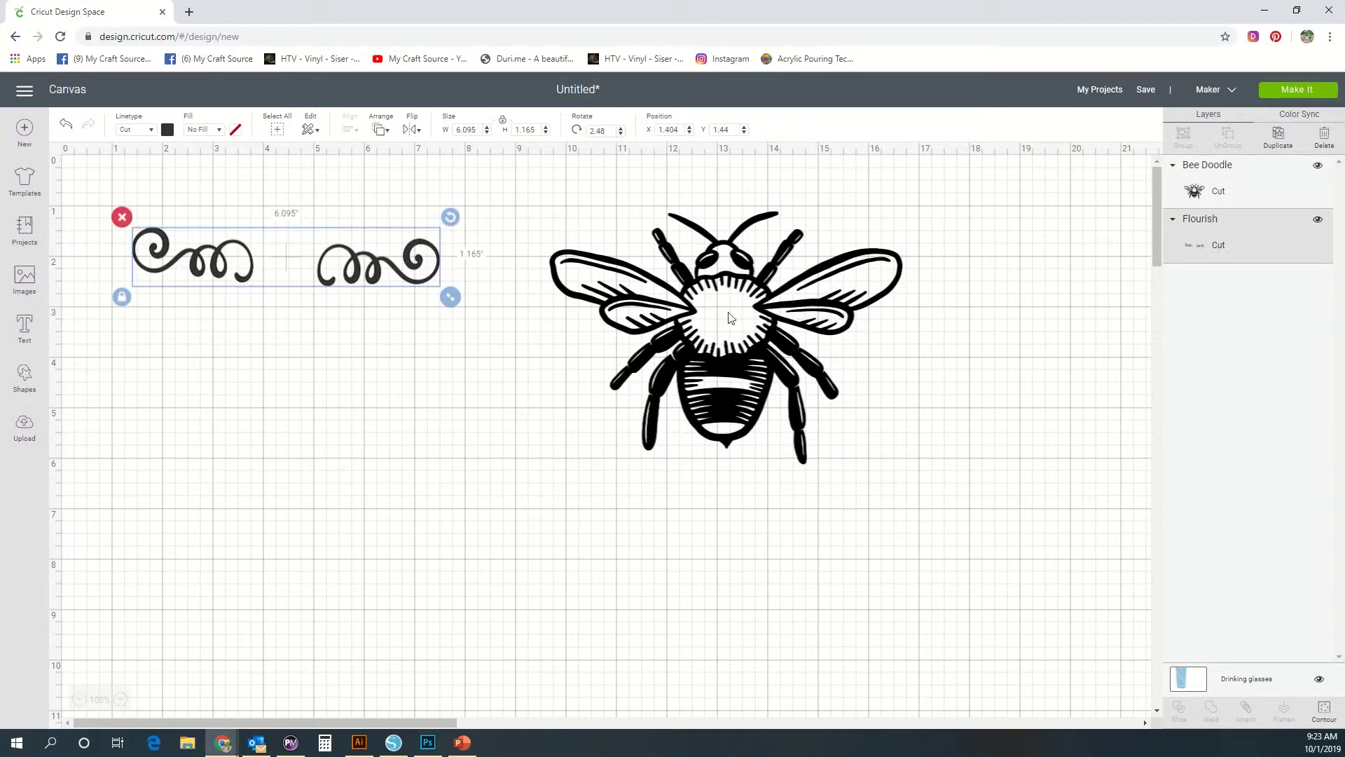
{"action": "left_click_drag", "start_coordinate": [733, 316], "coordinate": [317, 433]}
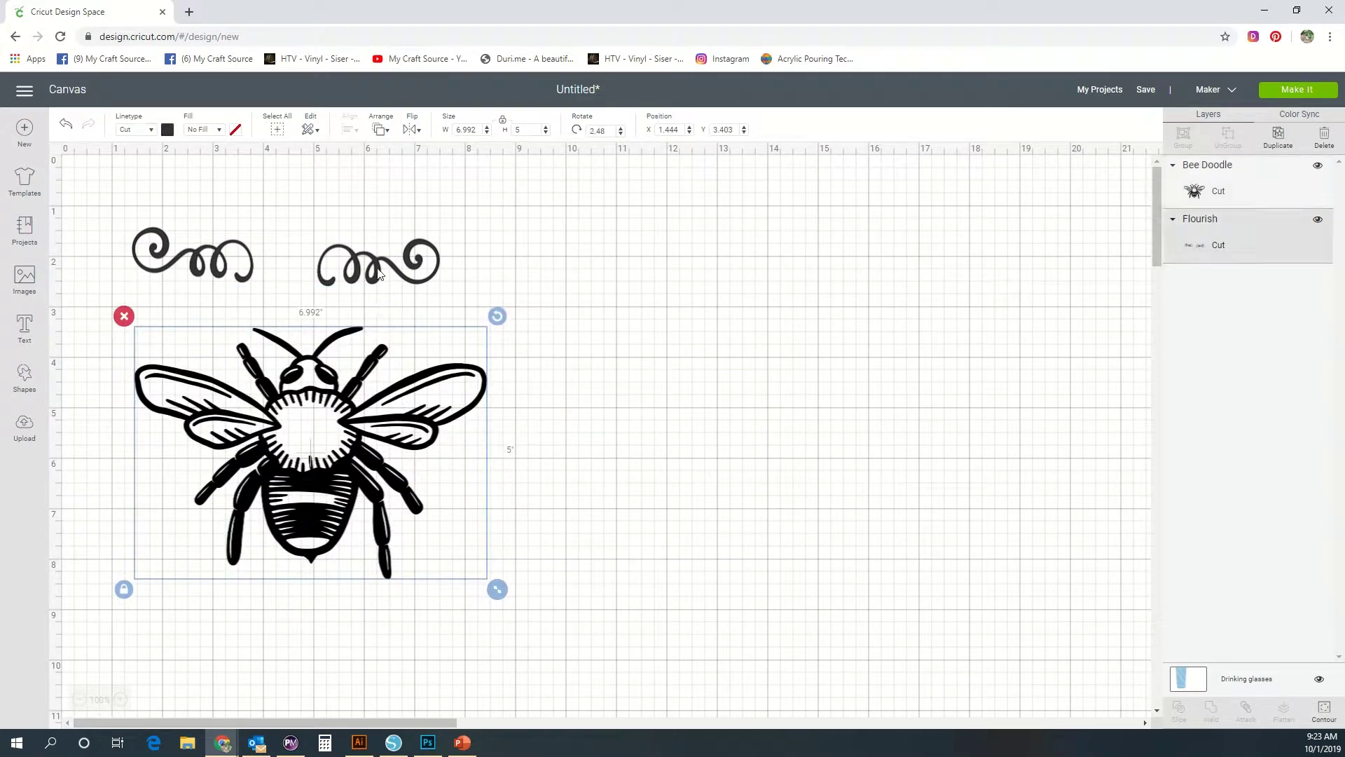
{"action": "left_click", "coordinate": [406, 281]}
{"action": "left_click_drag", "start_coordinate": [448, 300], "coordinate": [901, 382]}
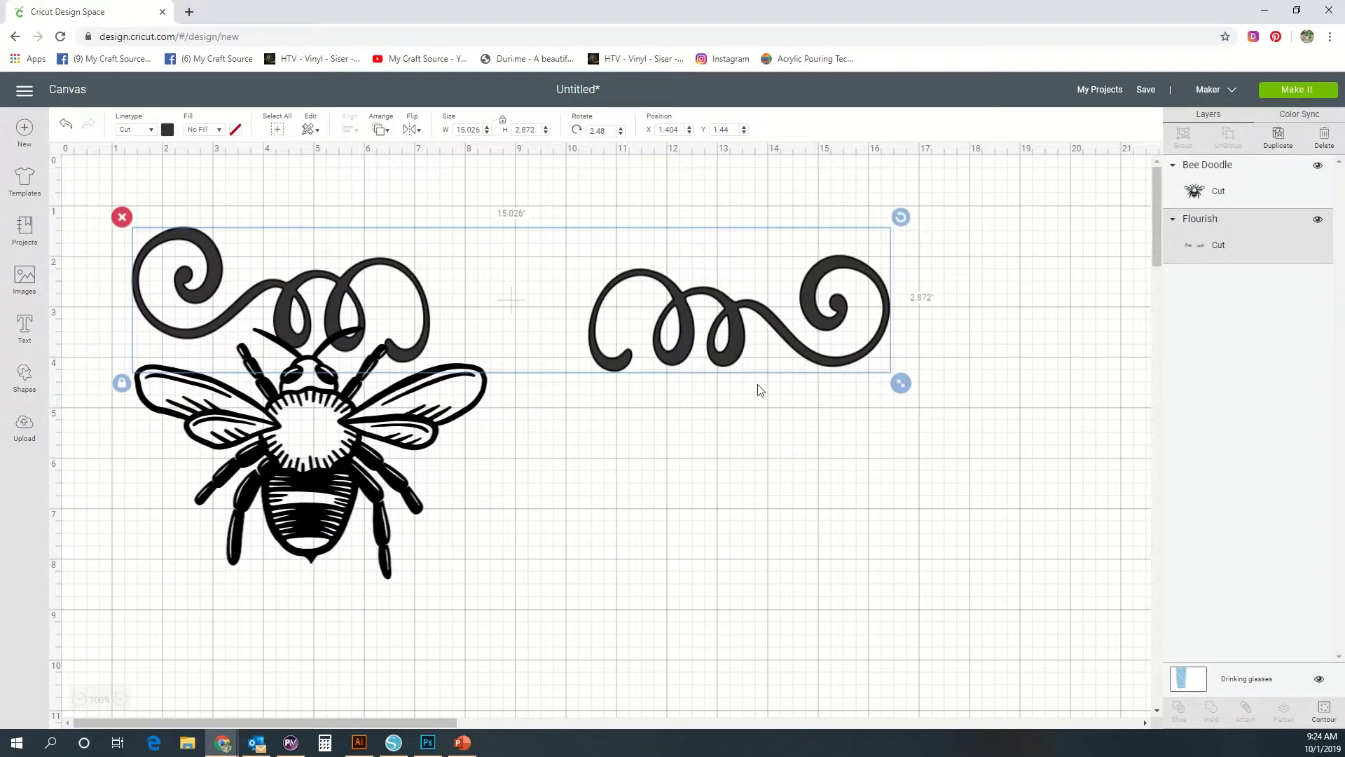
{"action": "left_click_drag", "start_coordinate": [717, 354], "coordinate": [724, 319]}
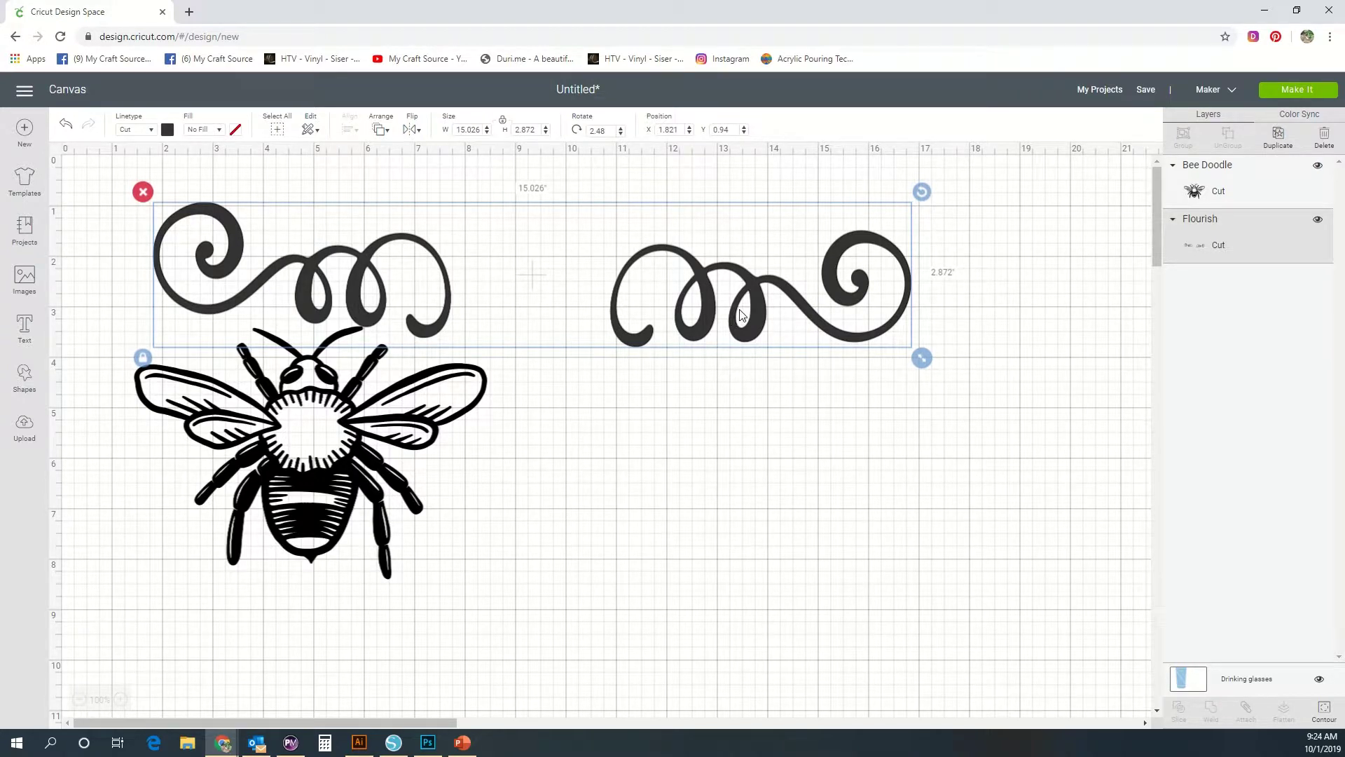
Delete the Flourish group and move the 6.992 × 5 Bee Doodle to the top-left.
{"action": "right_click", "coordinate": [766, 319]}
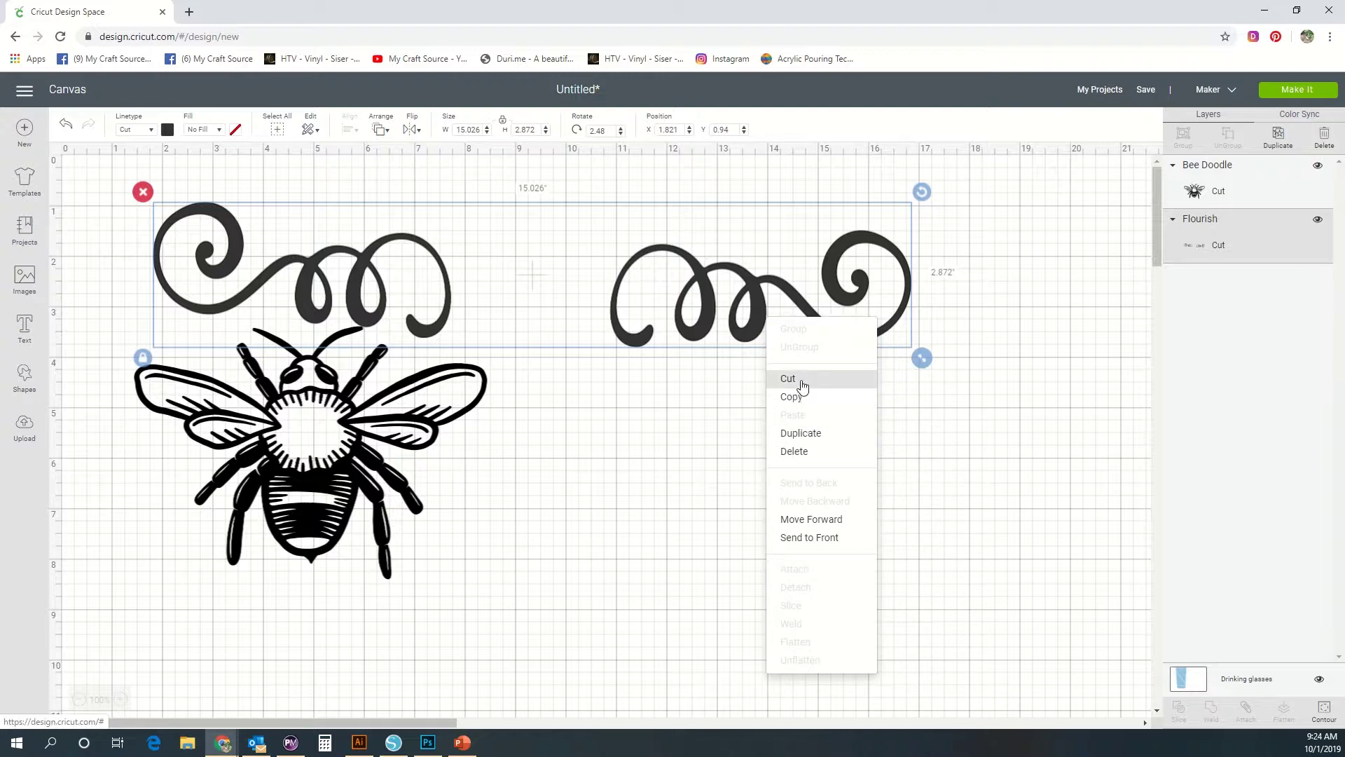
{"action": "left_click", "coordinate": [648, 387]}
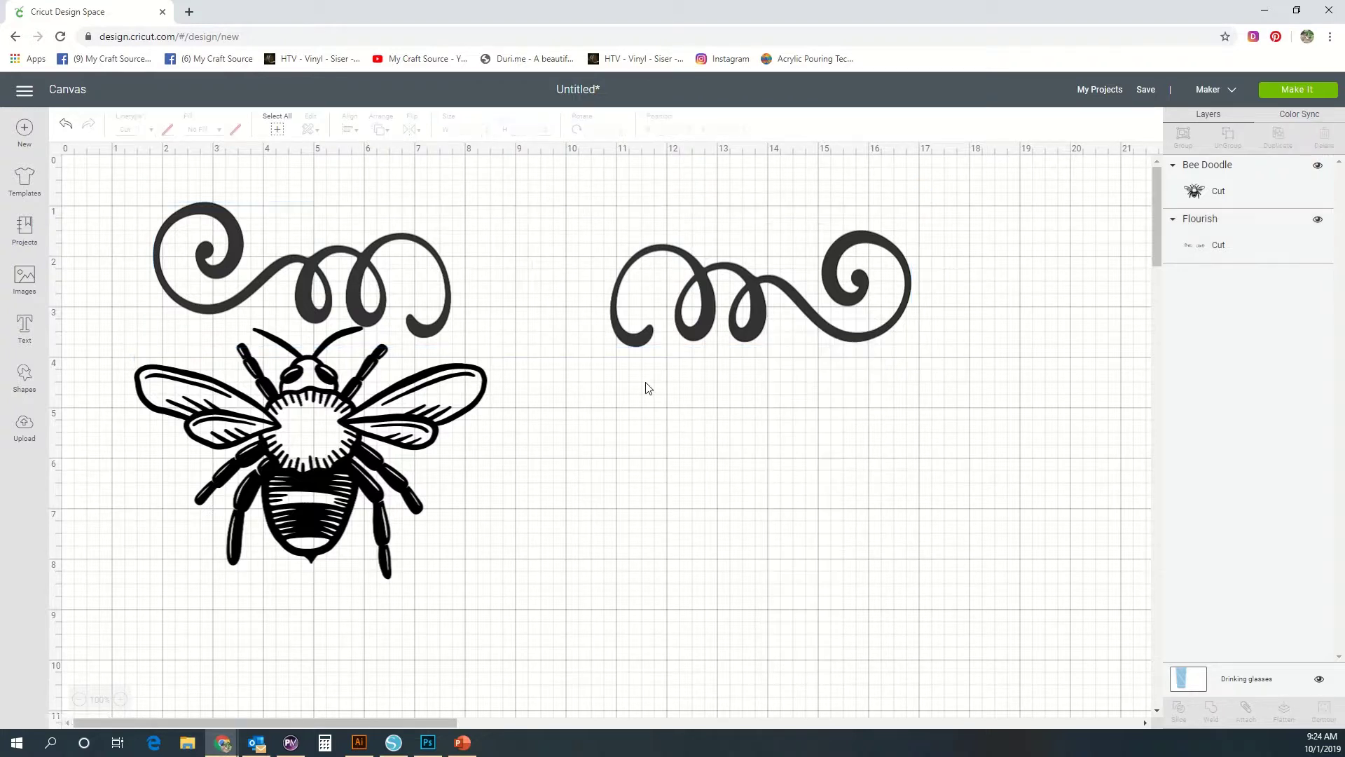
{"action": "left_click", "coordinate": [431, 317]}
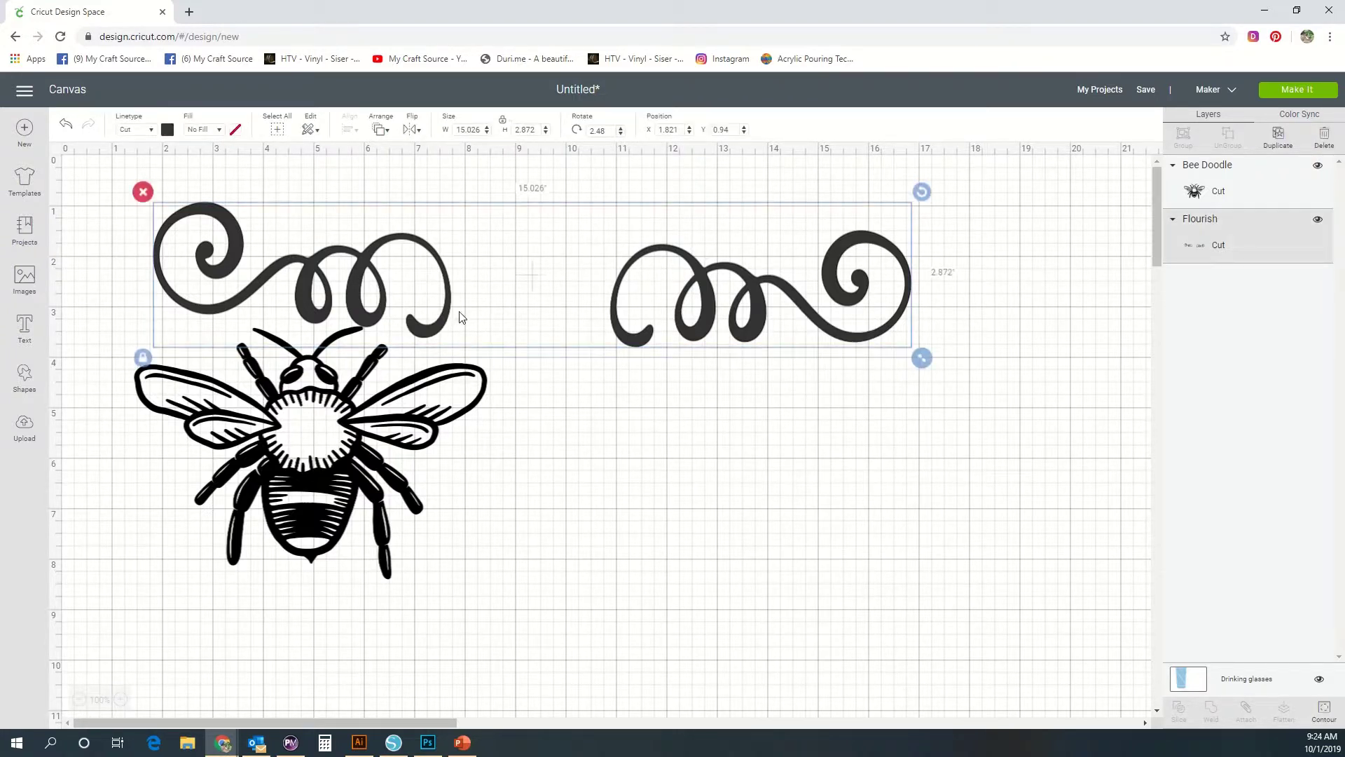
{"action": "left_click_drag", "start_coordinate": [1201, 233], "coordinate": [1290, 140]}
{"action": "left_click", "coordinate": [1325, 137]}
{"action": "left_click_drag", "start_coordinate": [301, 448], "coordinate": [292, 311]}
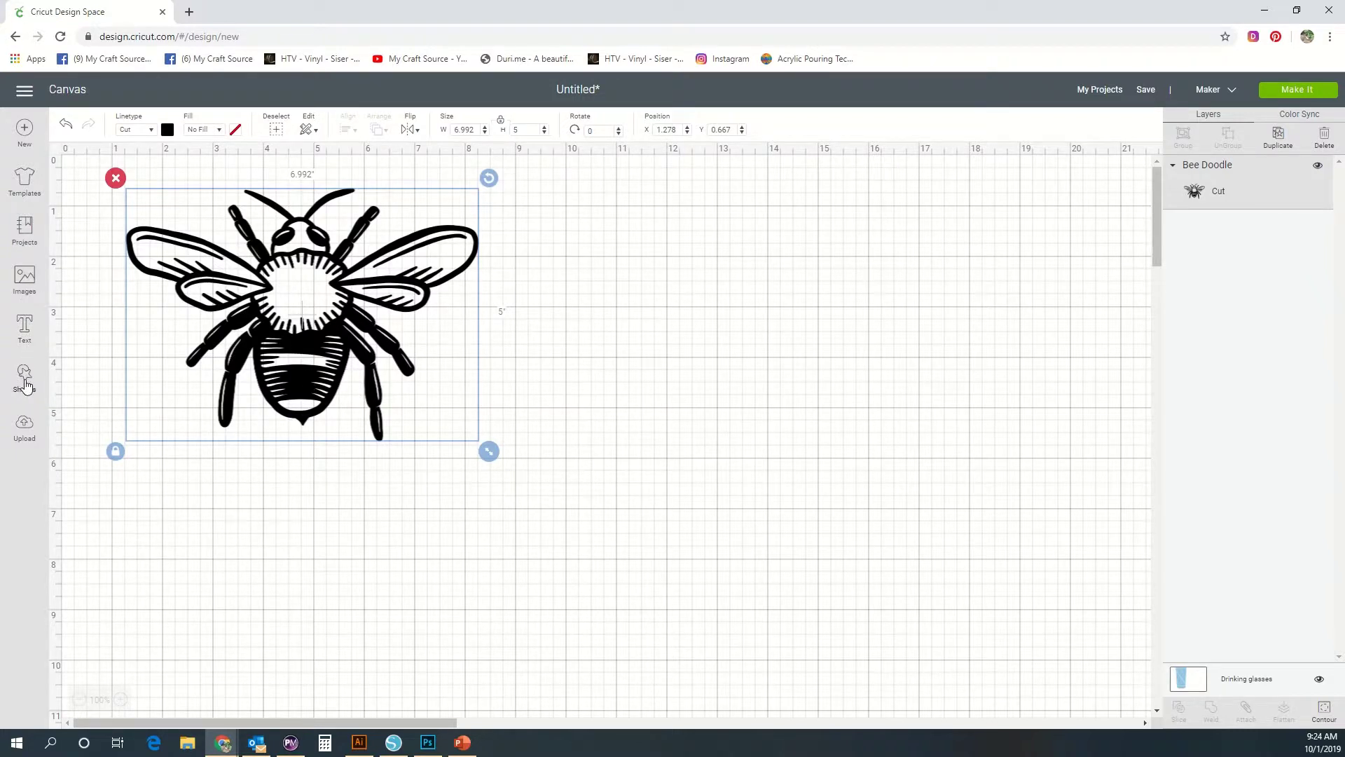
Add a Heart shape, move it right of the bee, resize it and tilt it slightly.
{"action": "left_click", "coordinate": [24, 382]}
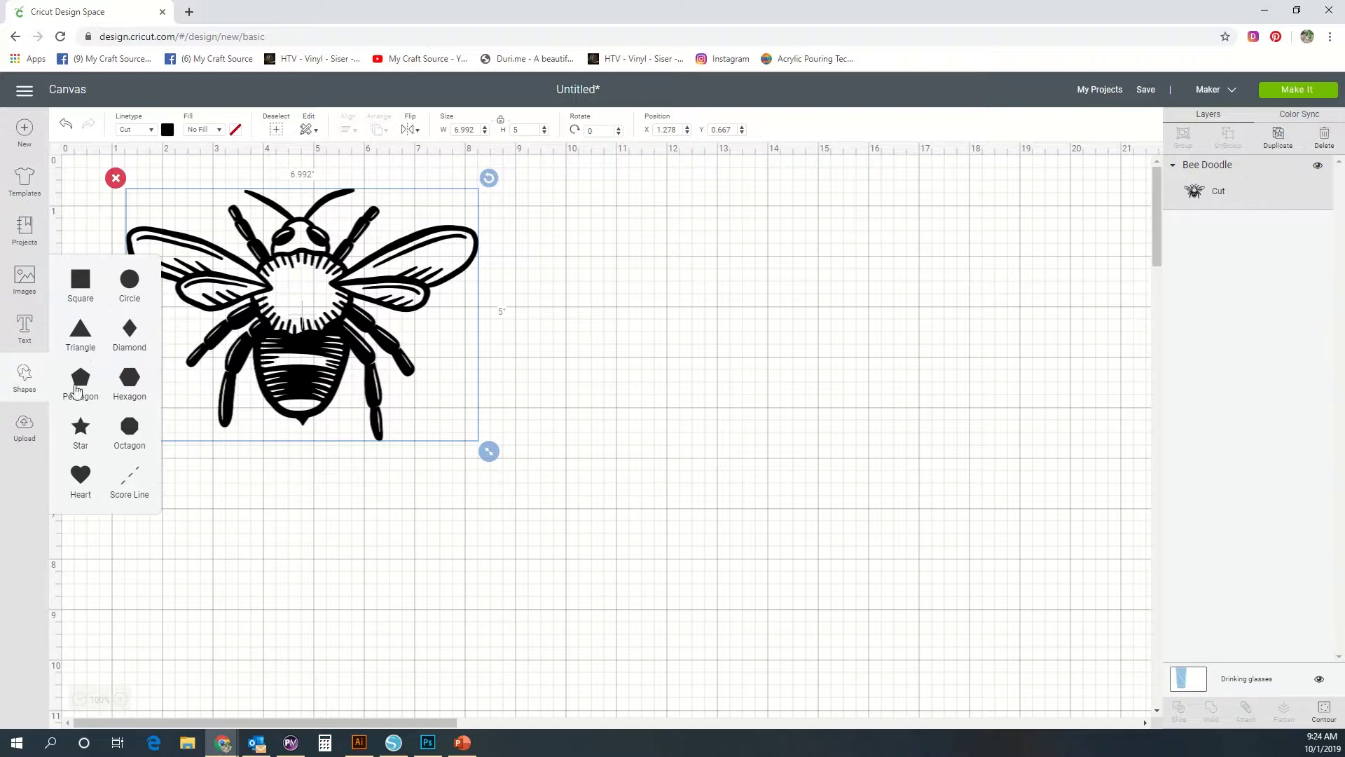
{"action": "left_click", "coordinate": [82, 490]}
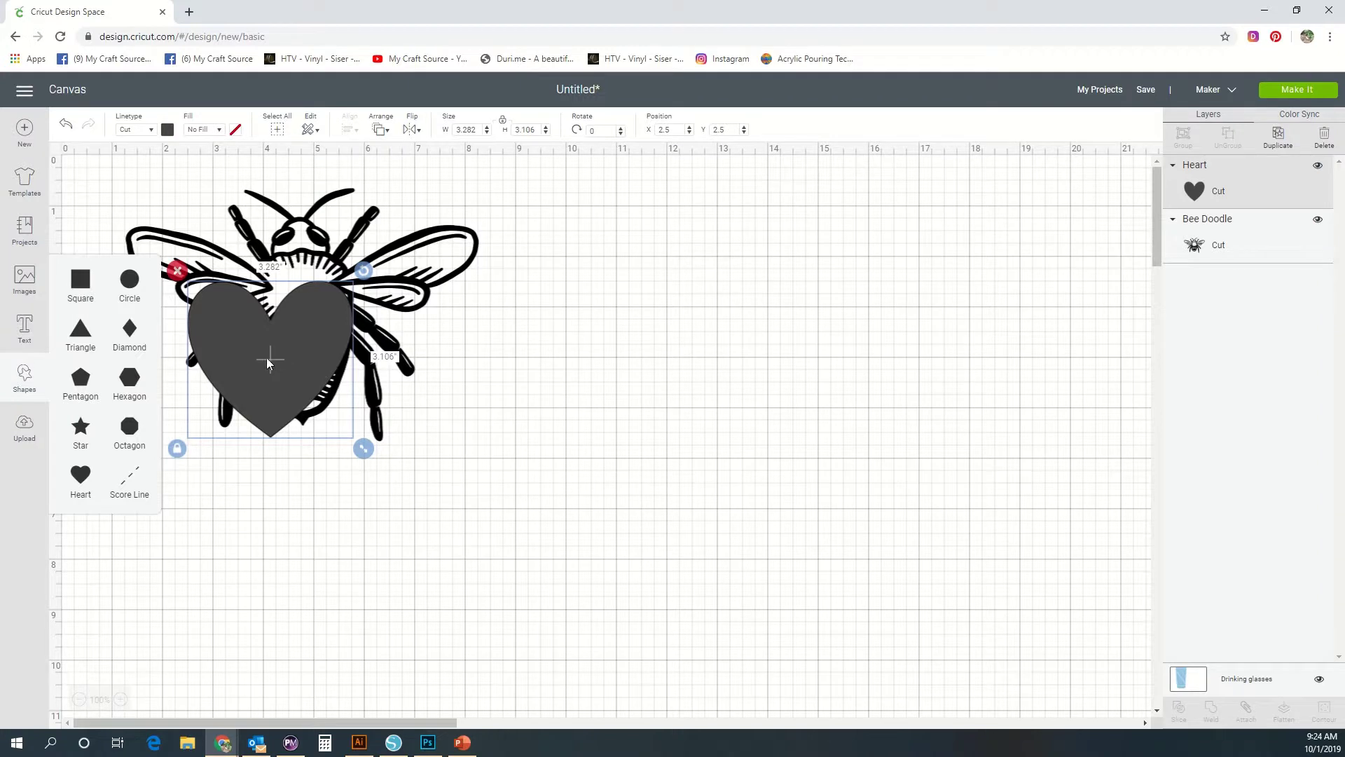
{"action": "left_click_drag", "start_coordinate": [267, 359], "coordinate": [589, 318]}
{"action": "left_click_drag", "start_coordinate": [689, 409], "coordinate": [716, 437]}
{"action": "left_click_drag", "start_coordinate": [716, 230], "coordinate": [690, 215]}
{"action": "left_click", "coordinate": [768, 270]}
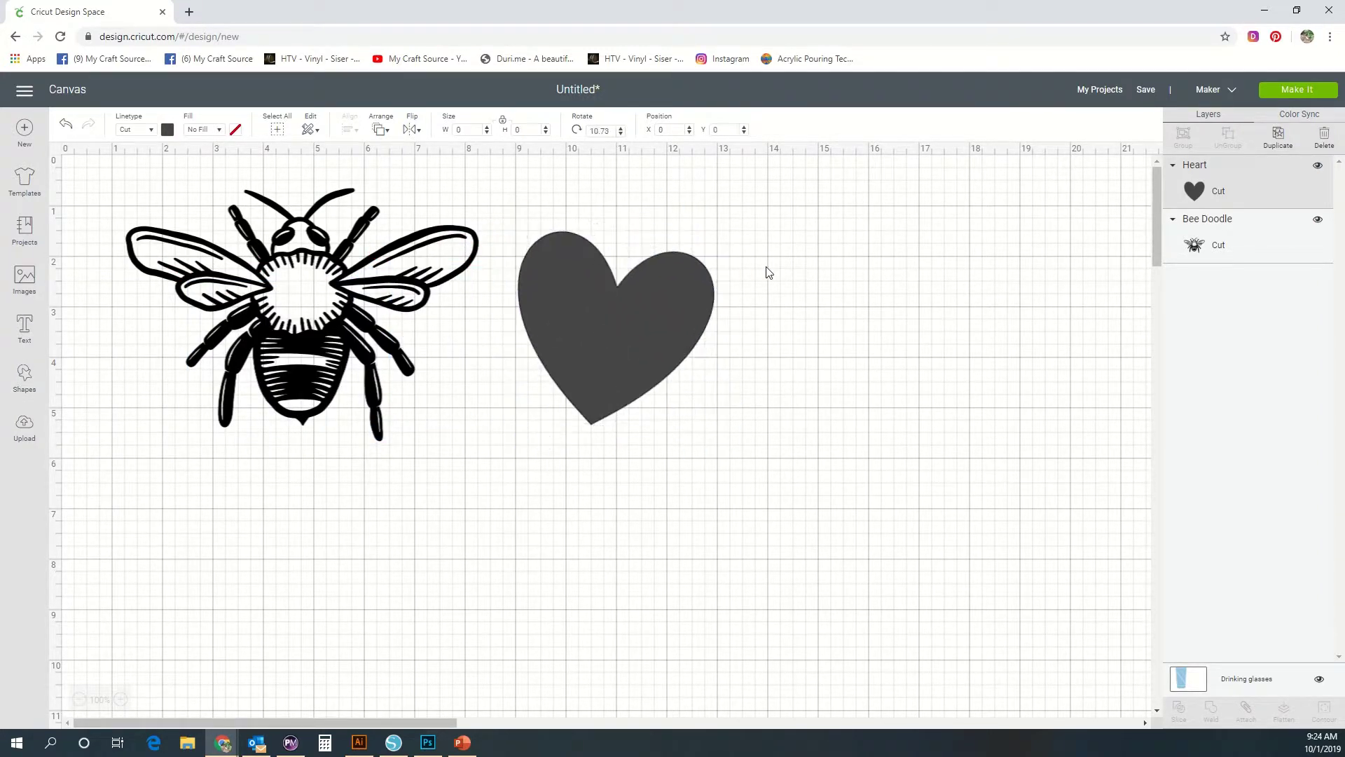
Enlarge the heart and move the bee so the heart overlaps it.
{"action": "left_click", "coordinate": [1208, 197]}
{"action": "left_click_drag", "start_coordinate": [727, 436], "coordinate": [888, 589]}
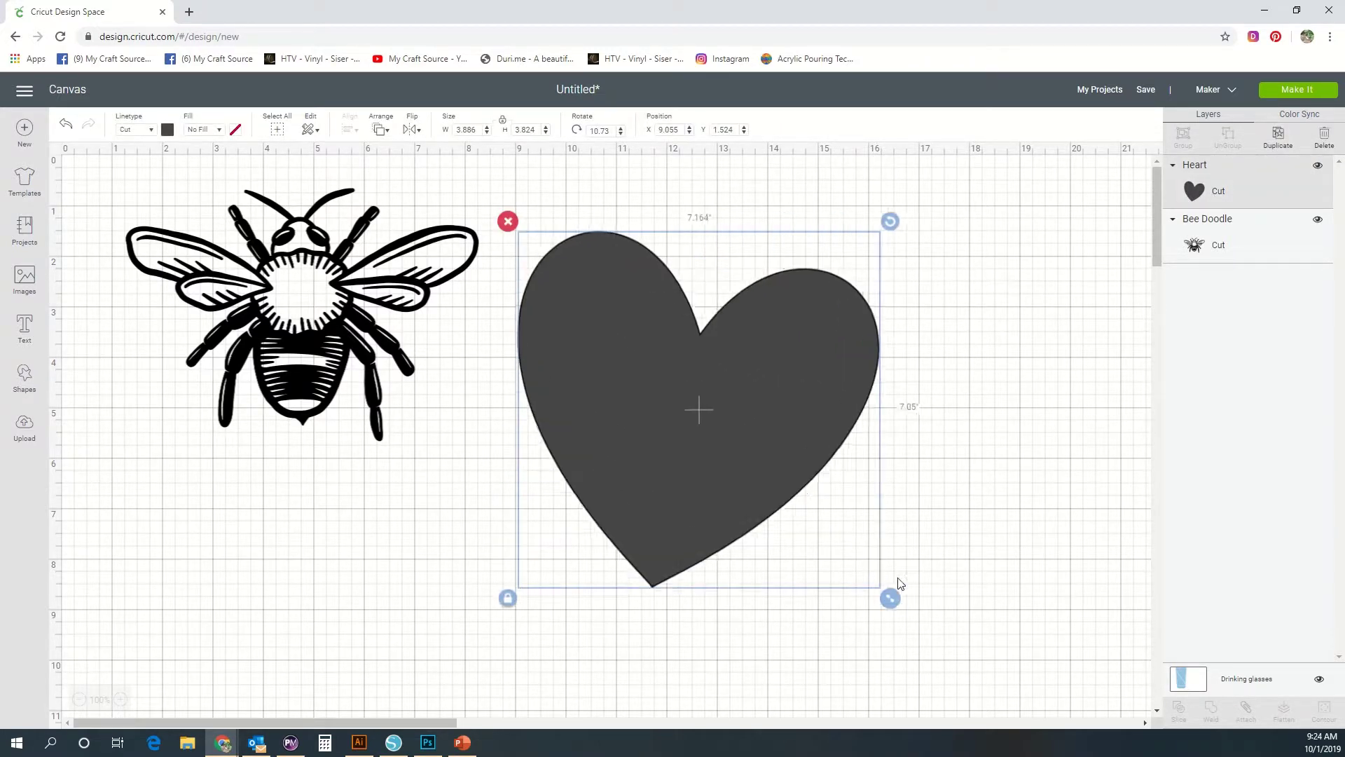
{"action": "left_click", "coordinate": [876, 575]}
{"action": "left_click", "coordinate": [327, 340]}
{"action": "mouse_move", "coordinate": [327, 339]}
{"action": "left_mouse_down"}
{"action": "mouse_move", "coordinate": [636, 419]}
{"action": "mouse_move", "coordinate": [430, 388]}
{"action": "mouse_move", "coordinate": [507, 398]}
{"action": "left_mouse_up"}
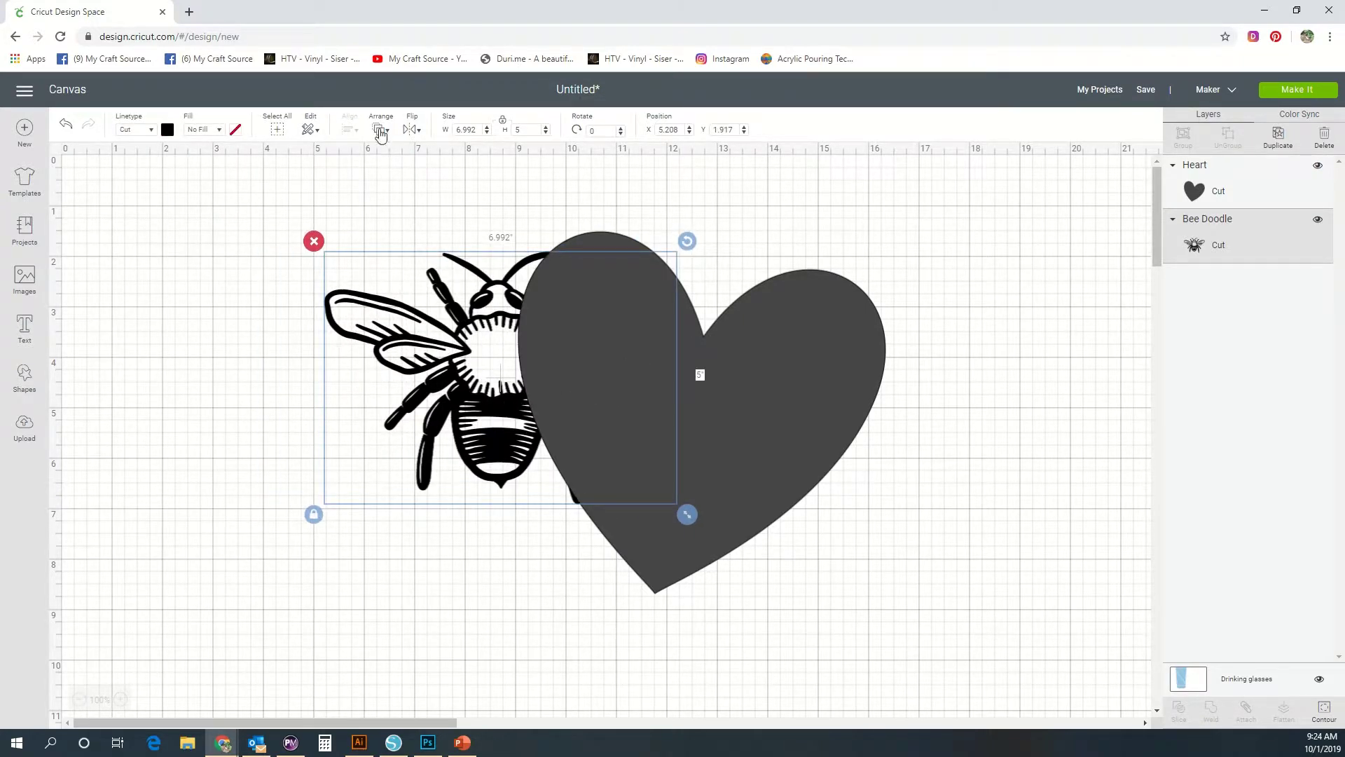
Bring the bee to the front, centre it on the heart and shrink it to 4.728 × 3.381.
{"action": "left_click", "coordinate": [381, 132]}
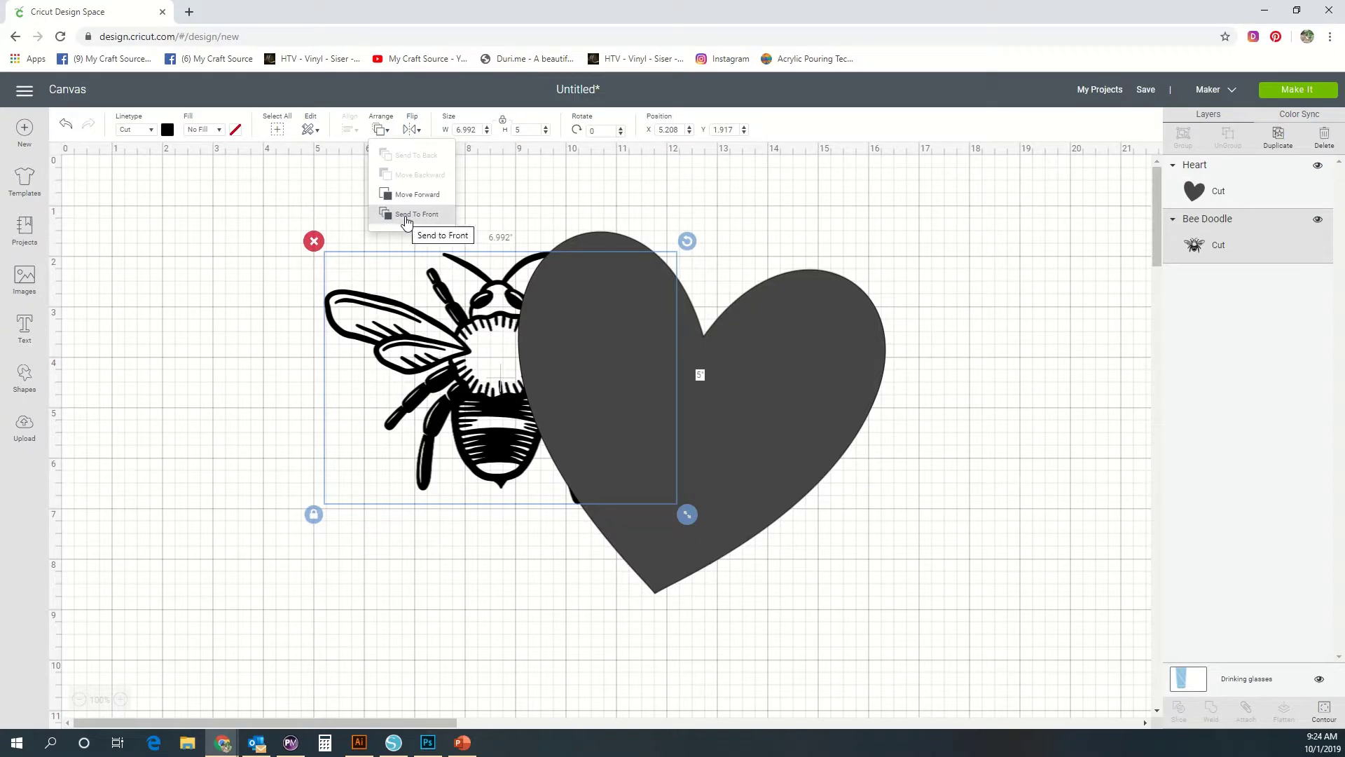
{"action": "left_click", "coordinate": [407, 216]}
{"action": "left_click_drag", "start_coordinate": [491, 425], "coordinate": [677, 470]}
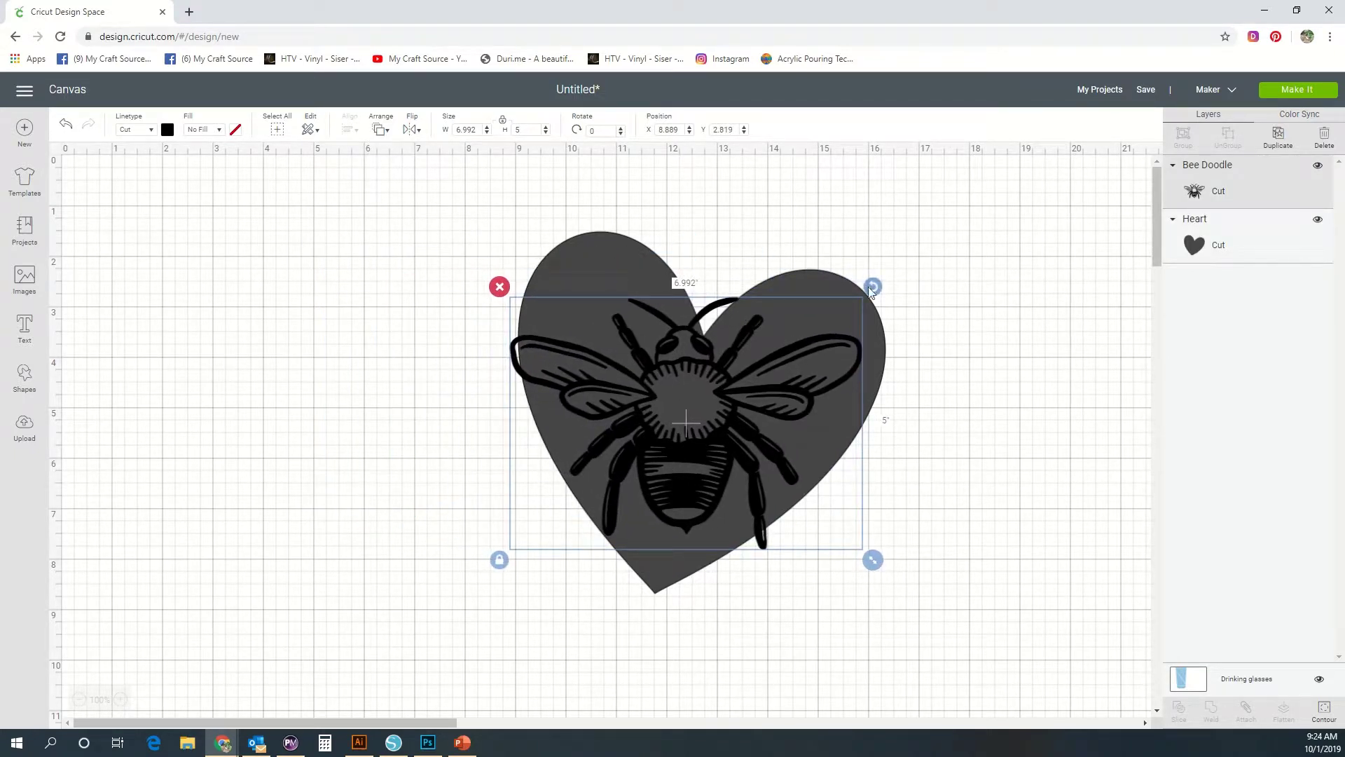
{"action": "left_click_drag", "start_coordinate": [874, 562], "coordinate": [759, 474]}
{"action": "left_click_drag", "start_coordinate": [648, 405], "coordinate": [714, 450]}
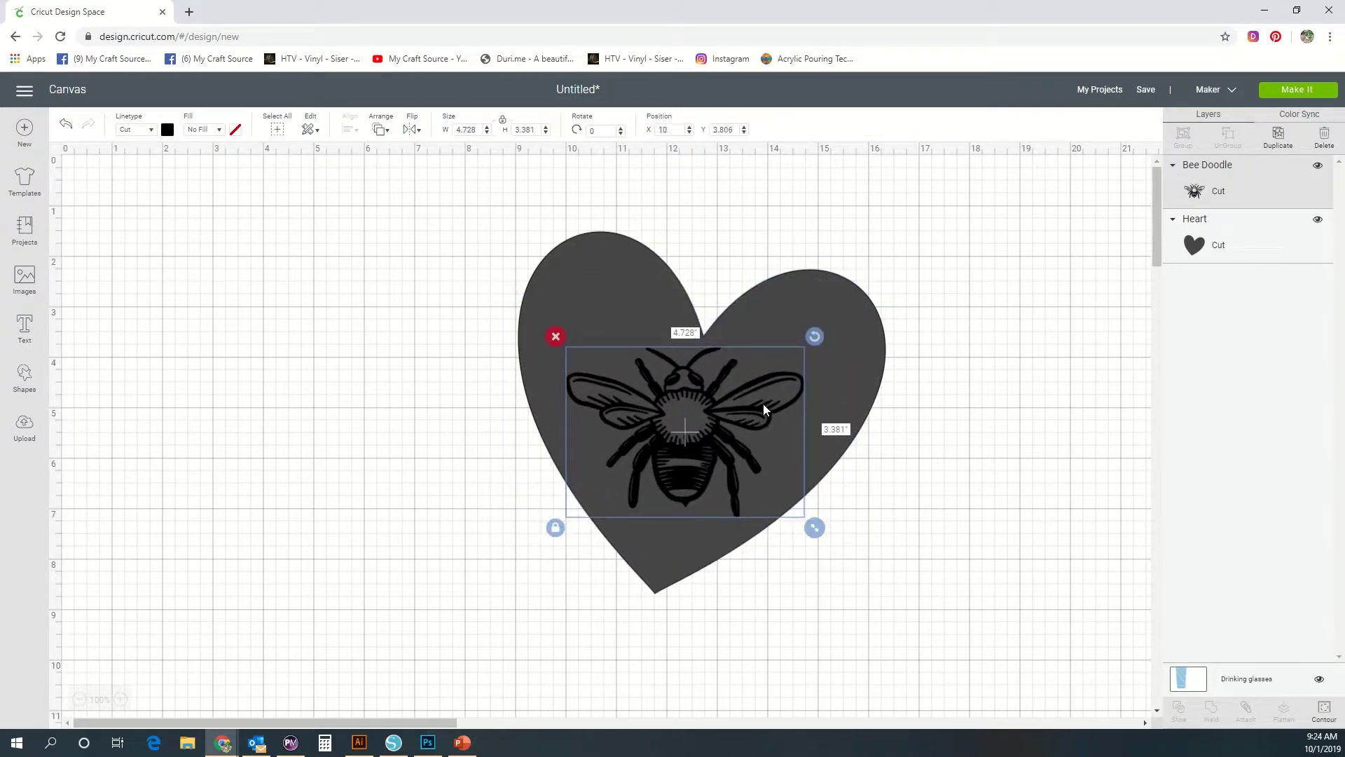
{"action": "left_click_drag", "start_coordinate": [824, 328], "coordinate": [853, 370]}
{"action": "key", "text": "ctrl+z"}
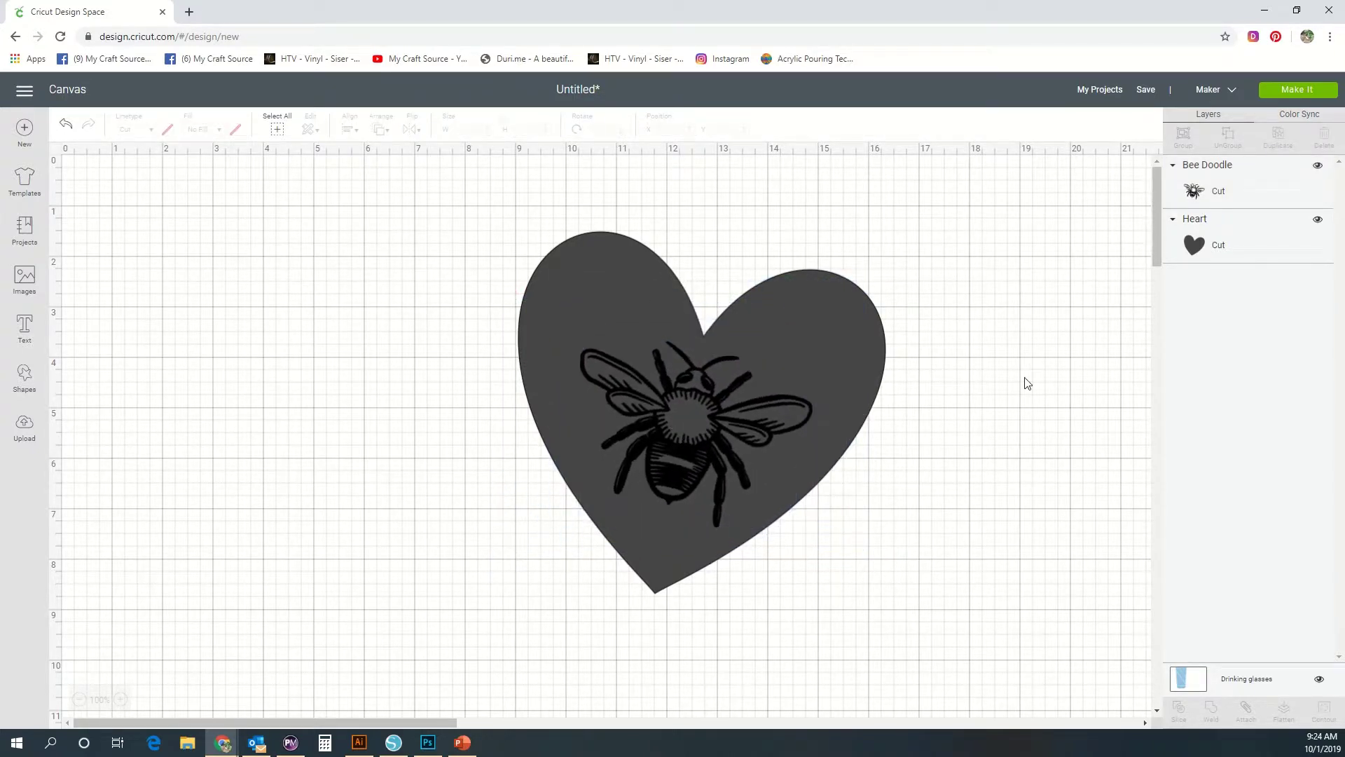
Select the heart and bee together and move them to the canvas's upper-left.
{"action": "left_click_drag", "start_coordinate": [902, 544], "coordinate": [558, 320]}
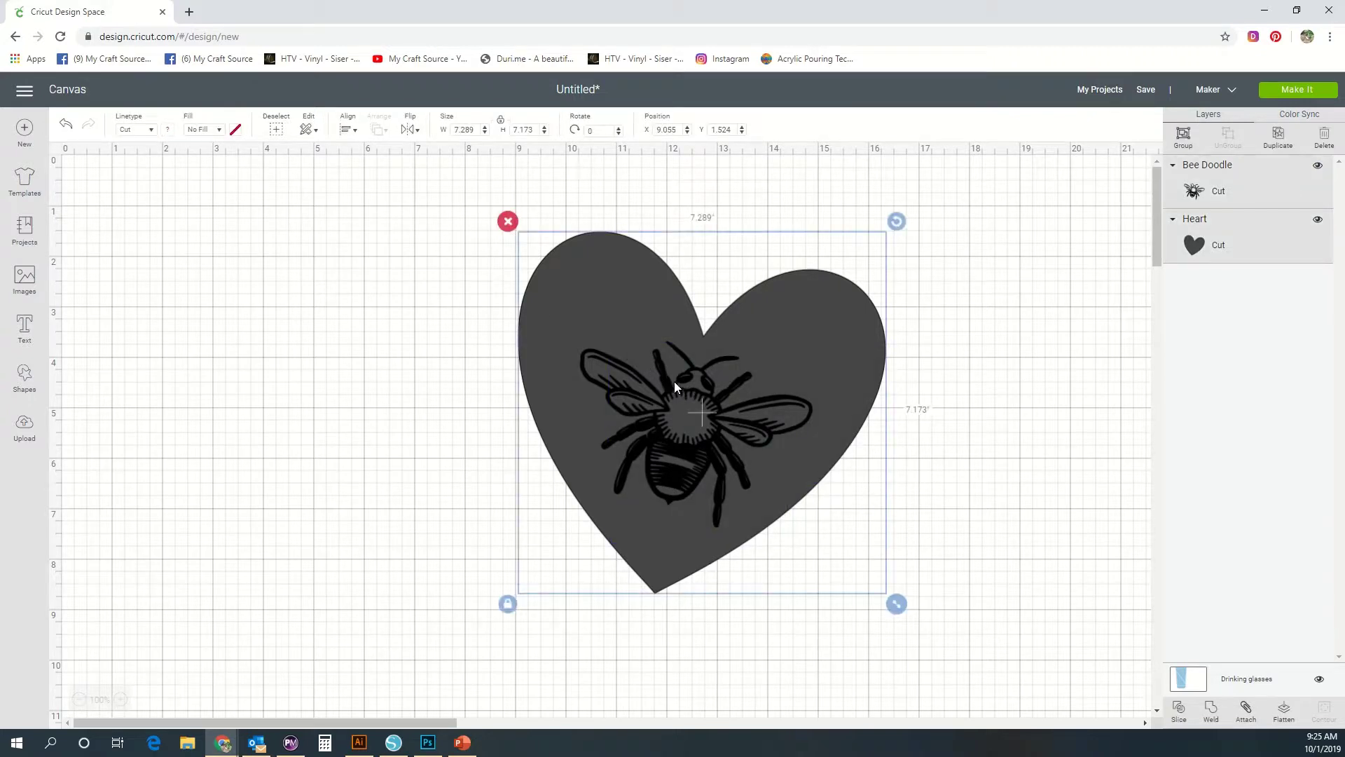
{"action": "left_click_drag", "start_coordinate": [675, 381], "coordinate": [276, 330]}
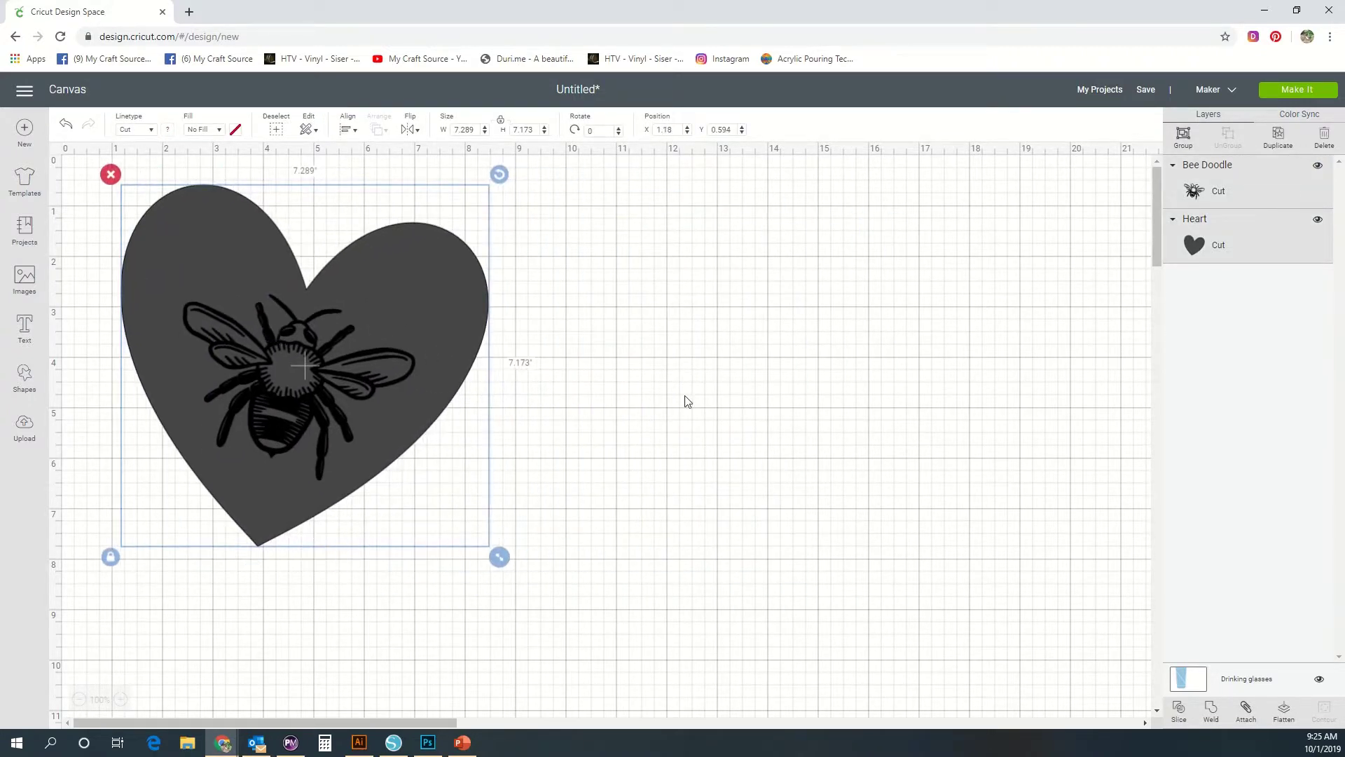
{"action": "left_click", "coordinate": [684, 397]}
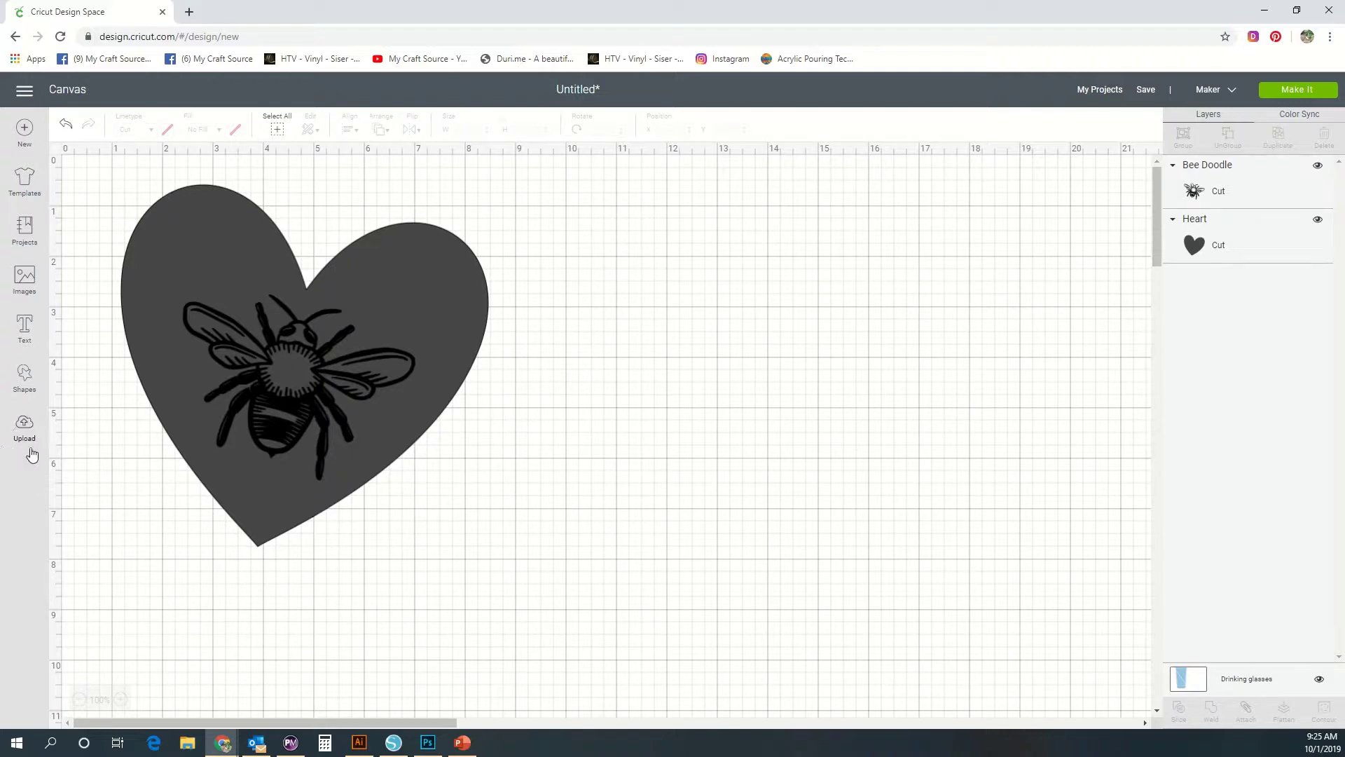
Open the Upload page and highlight its list of supported image formats.
{"action": "left_click", "coordinate": [25, 428]}
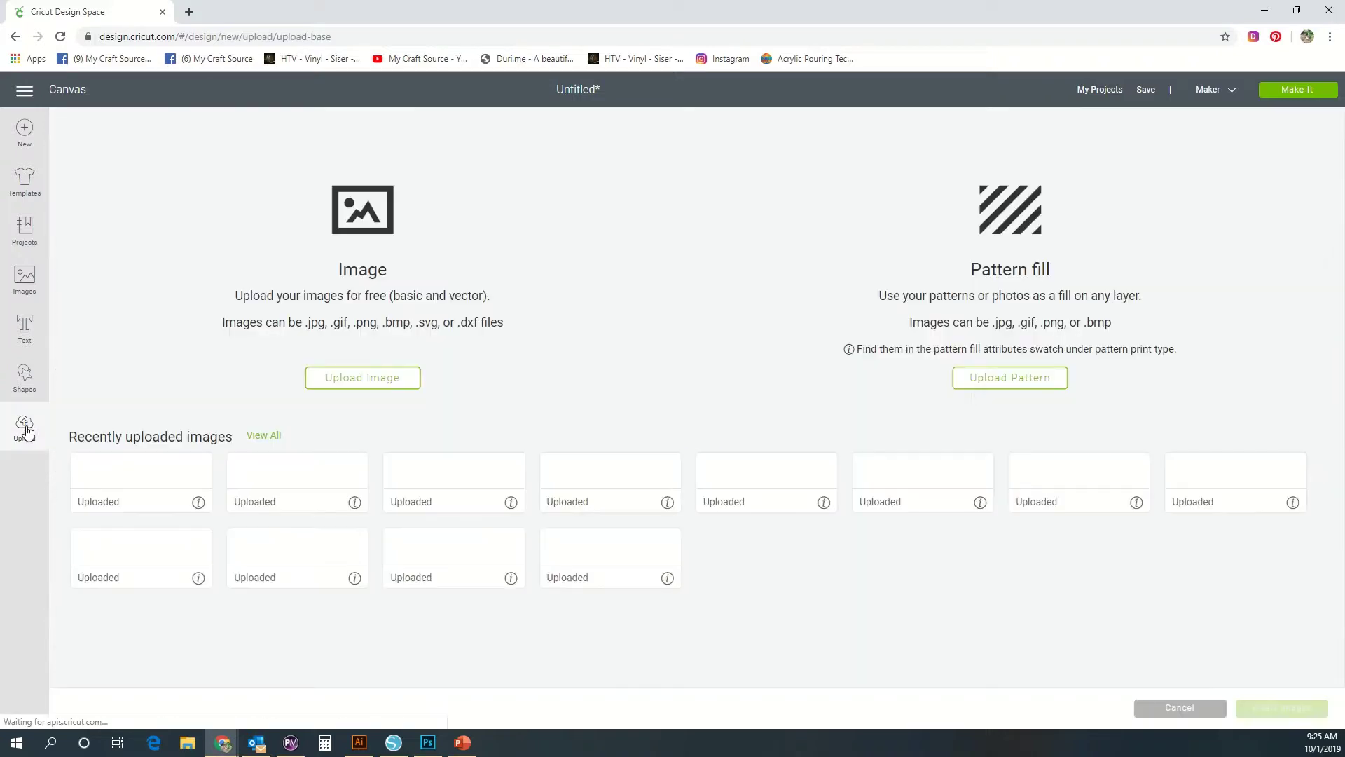
{"action": "left_click_drag", "start_coordinate": [221, 327], "coordinate": [221, 330]}
{"action": "left_click", "coordinate": [221, 330]}
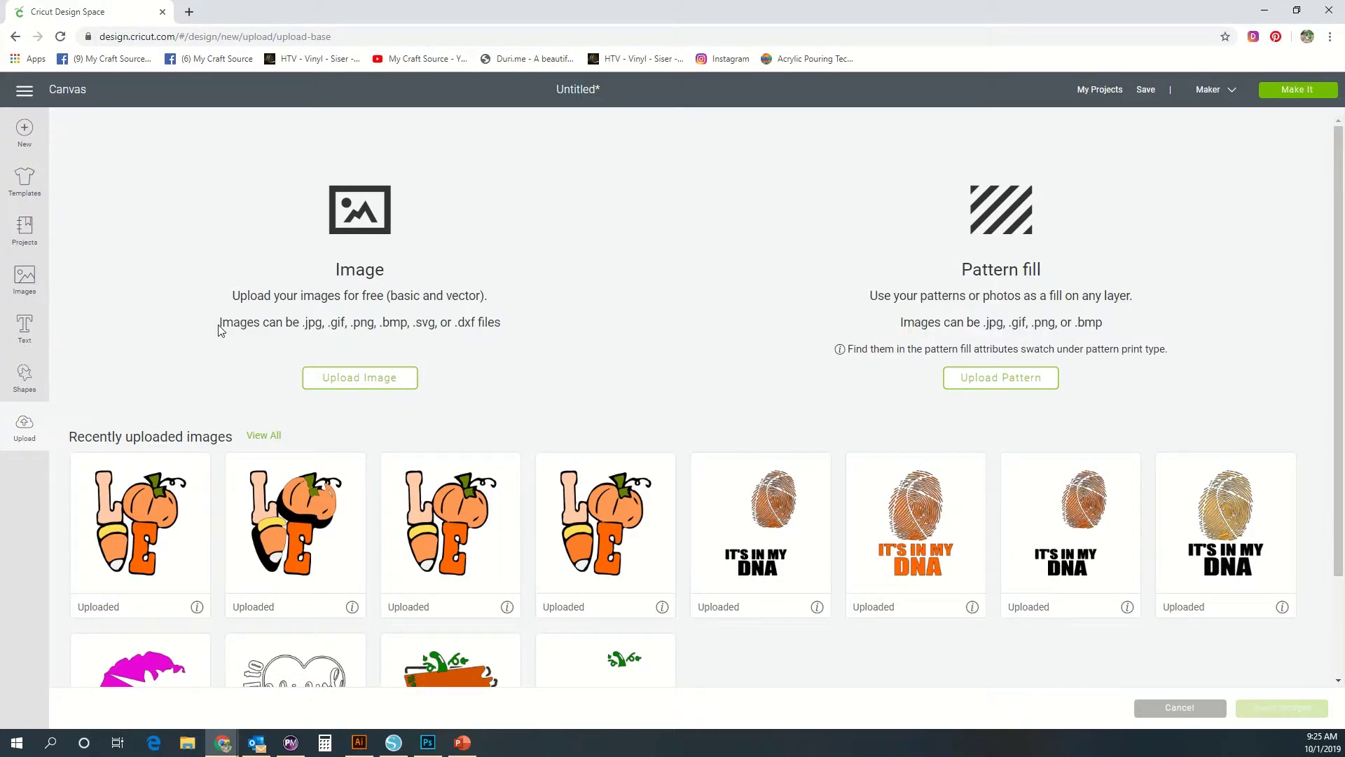
{"action": "left_click_drag", "start_coordinate": [470, 323], "coordinate": [294, 325]}
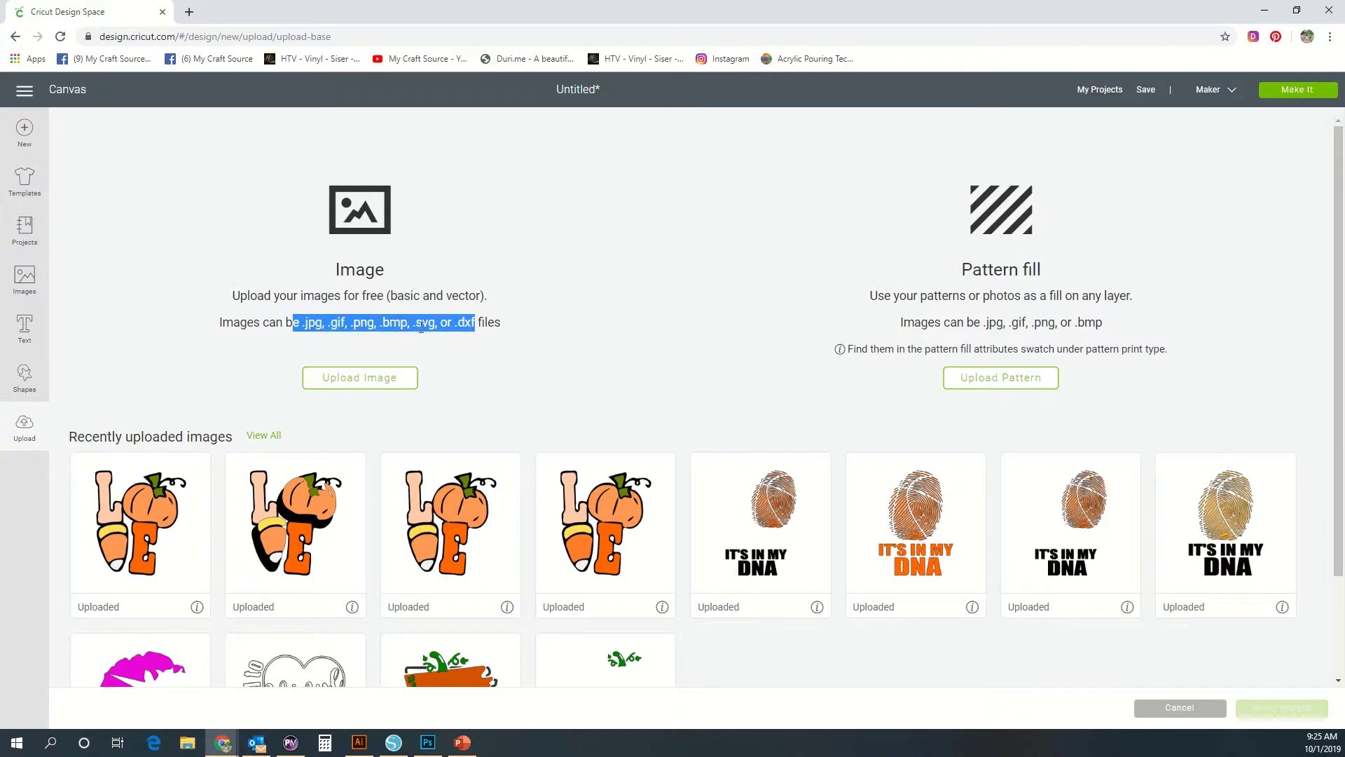
Start an image upload and open the Candy Corn file from the Fall SVGs folder.
{"action": "left_click", "coordinate": [356, 385]}
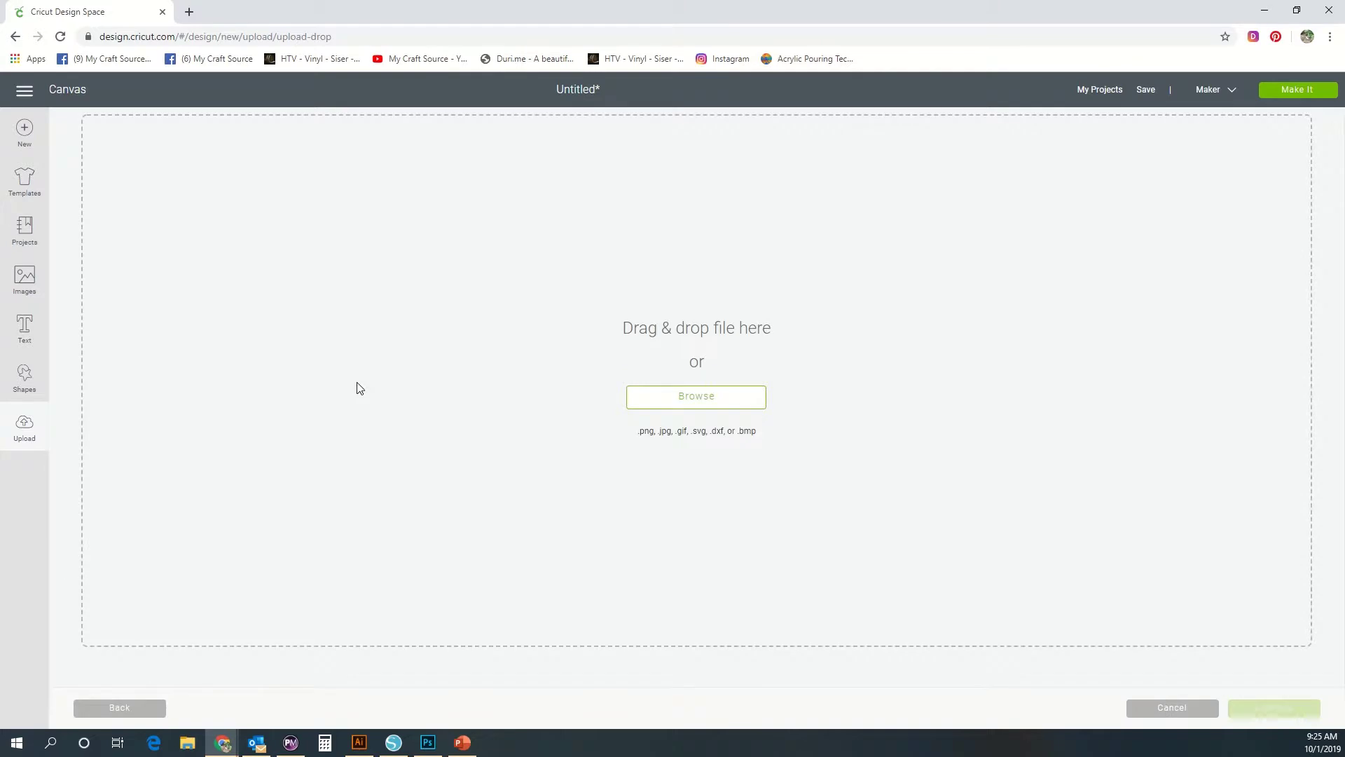
{"action": "left_click", "coordinate": [679, 408]}
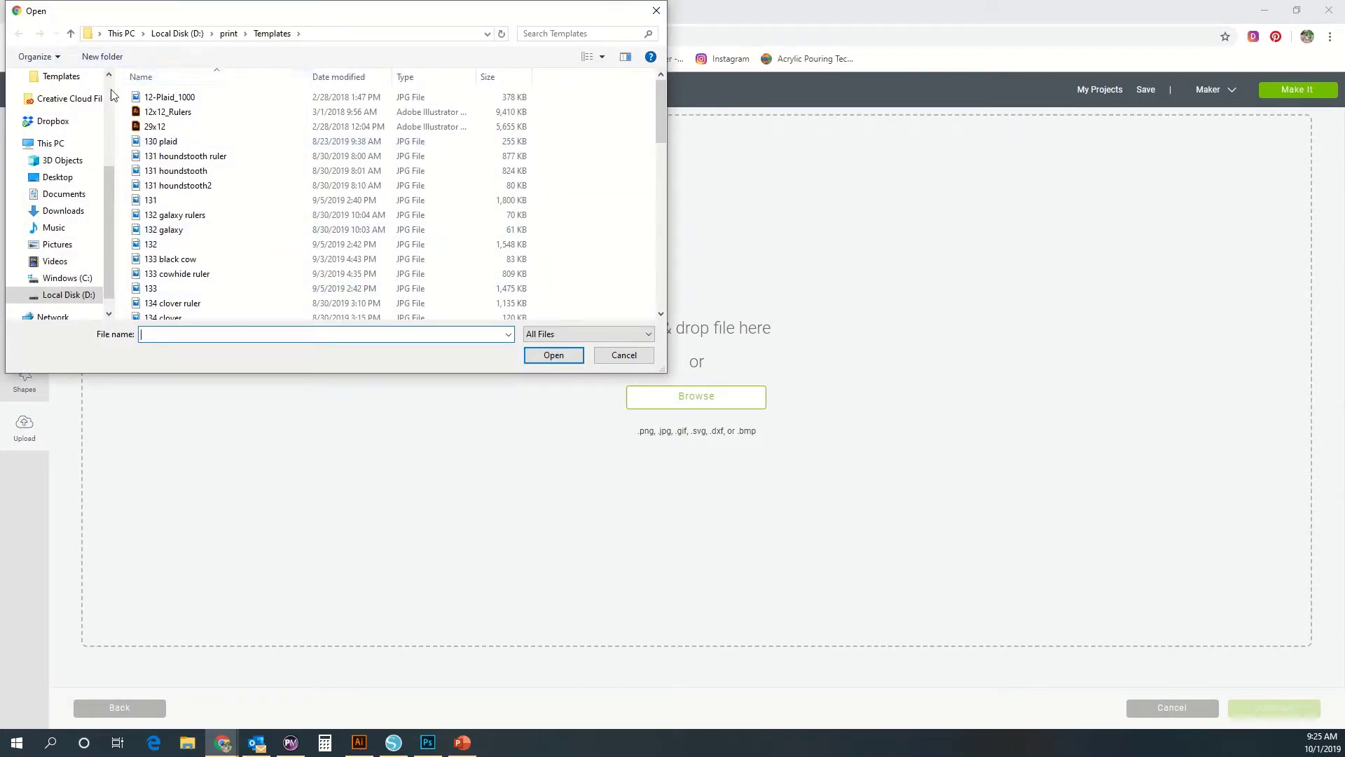
{"action": "scroll", "coordinate": [108, 210], "scroll_direction": "down", "scroll_amount": 1}
{"action": "scroll", "coordinate": [98, 210], "scroll_direction": "up", "scroll_amount": 3}
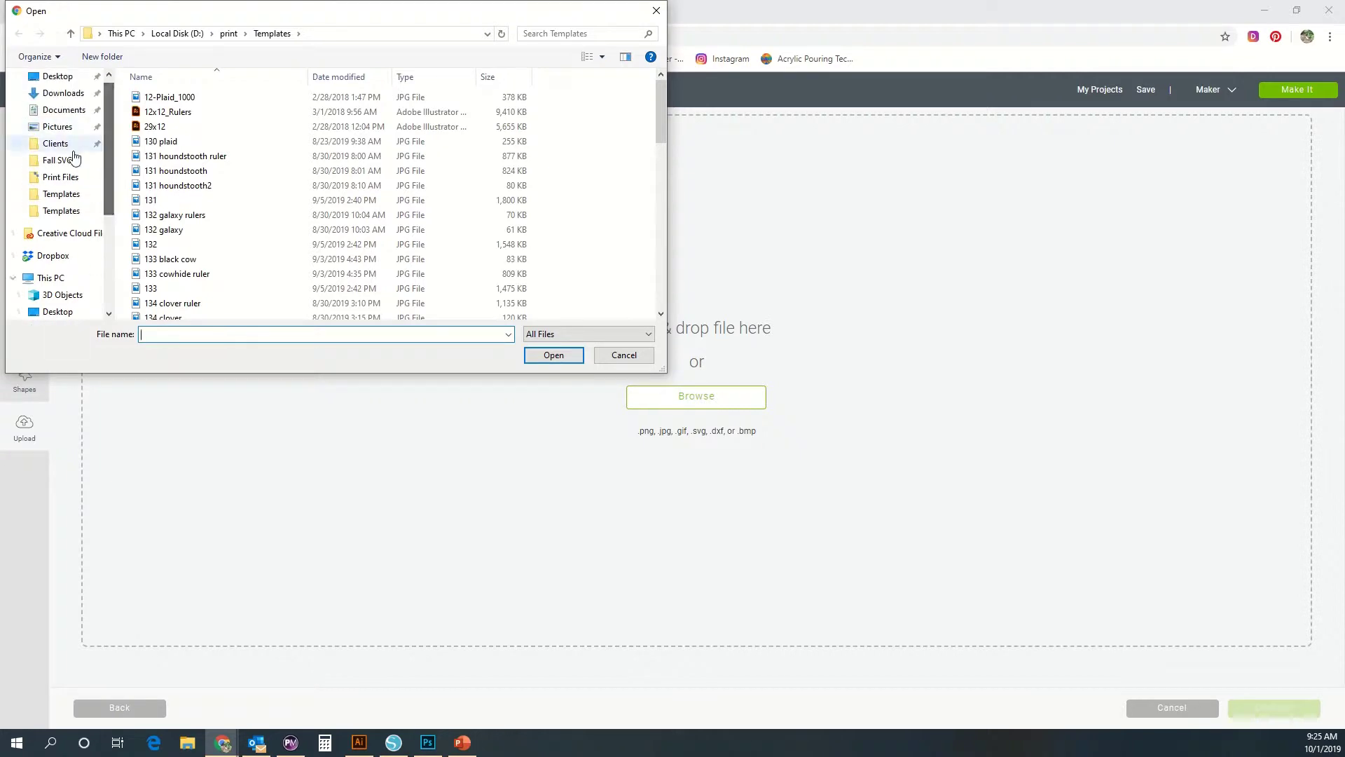
{"action": "left_click", "coordinate": [59, 160]}
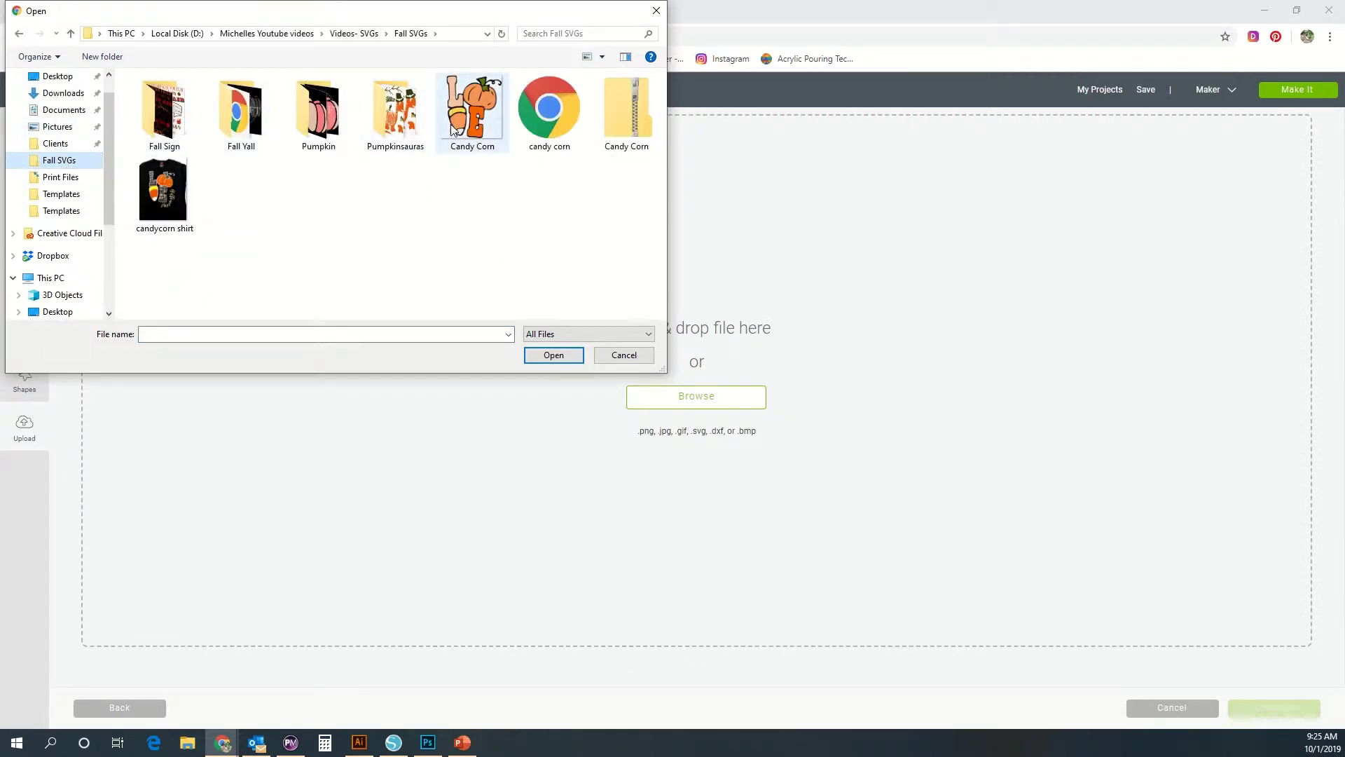
{"action": "left_click", "coordinate": [473, 112]}
{"action": "left_click", "coordinate": [544, 357]}
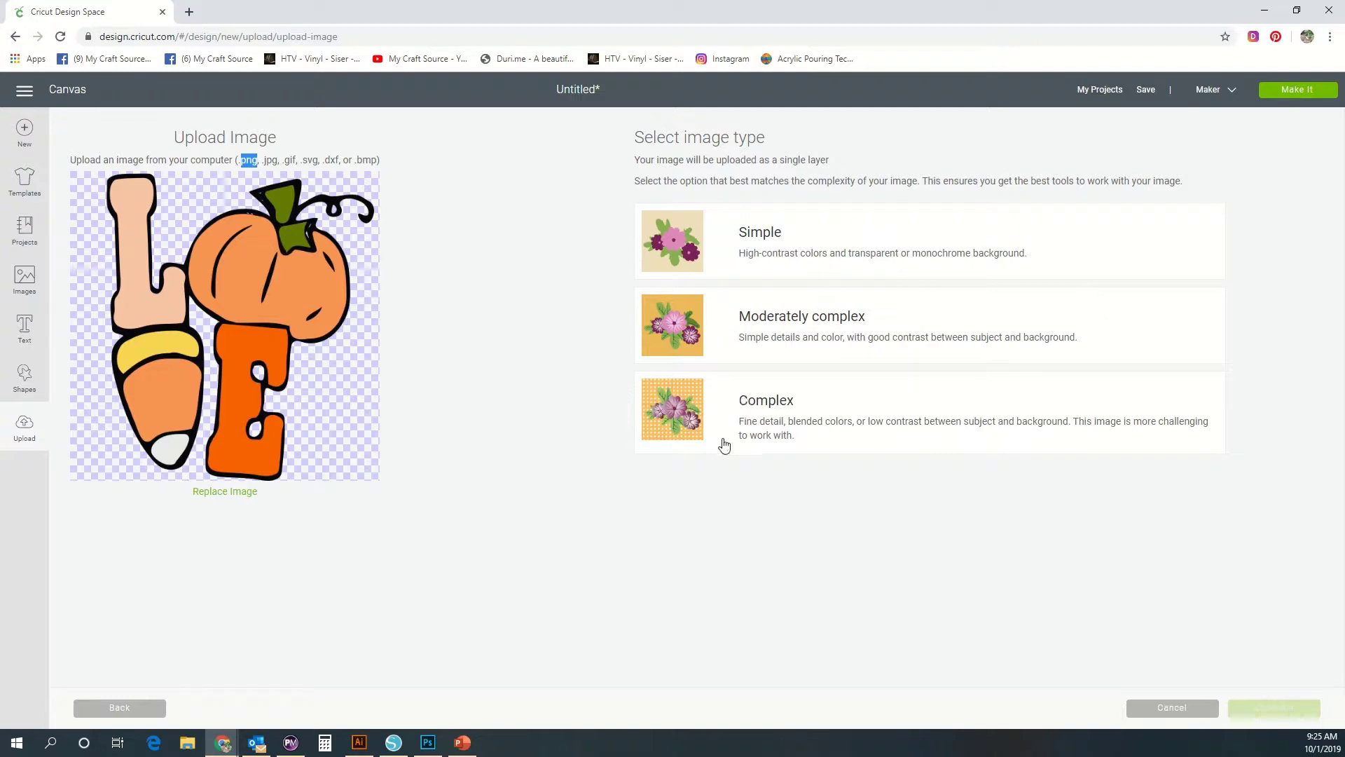
{"action": "left_click", "coordinate": [773, 421]}
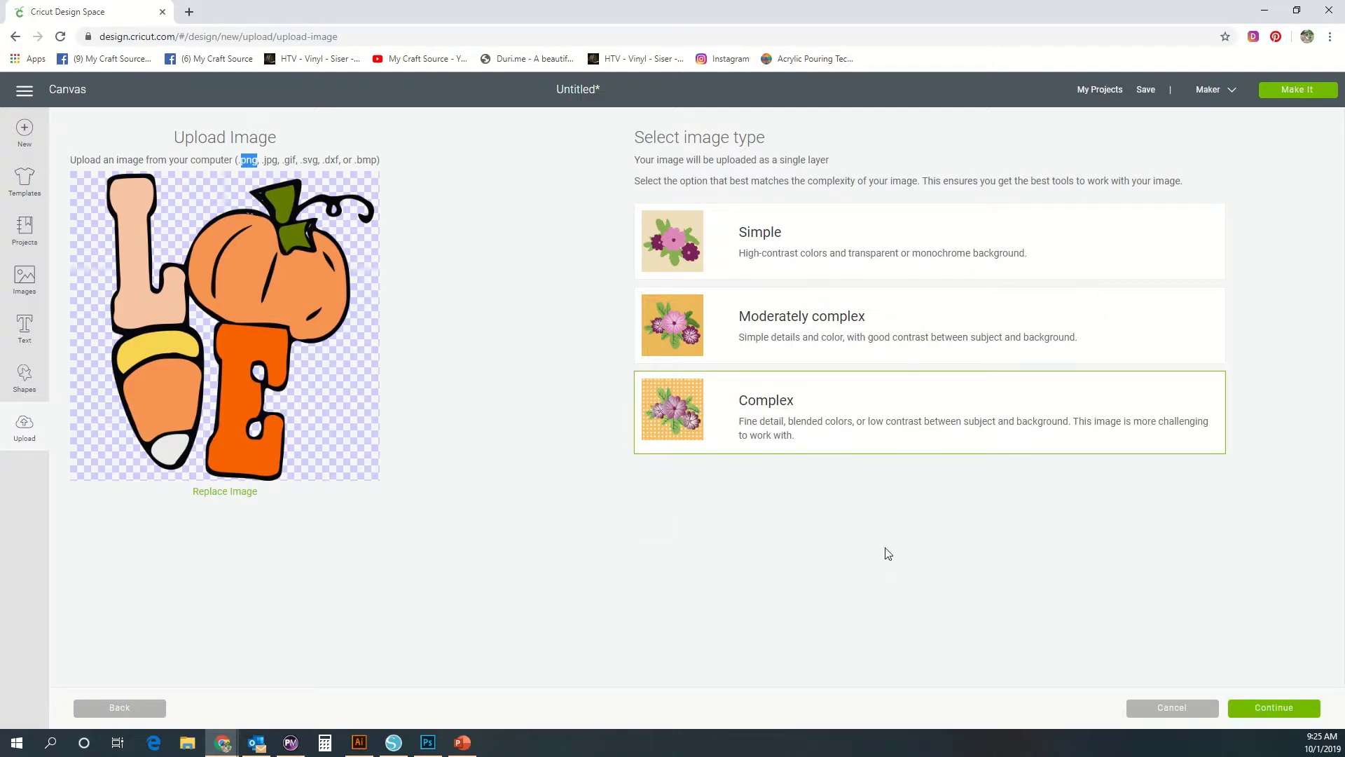
{"action": "left_click", "coordinate": [1277, 708]}
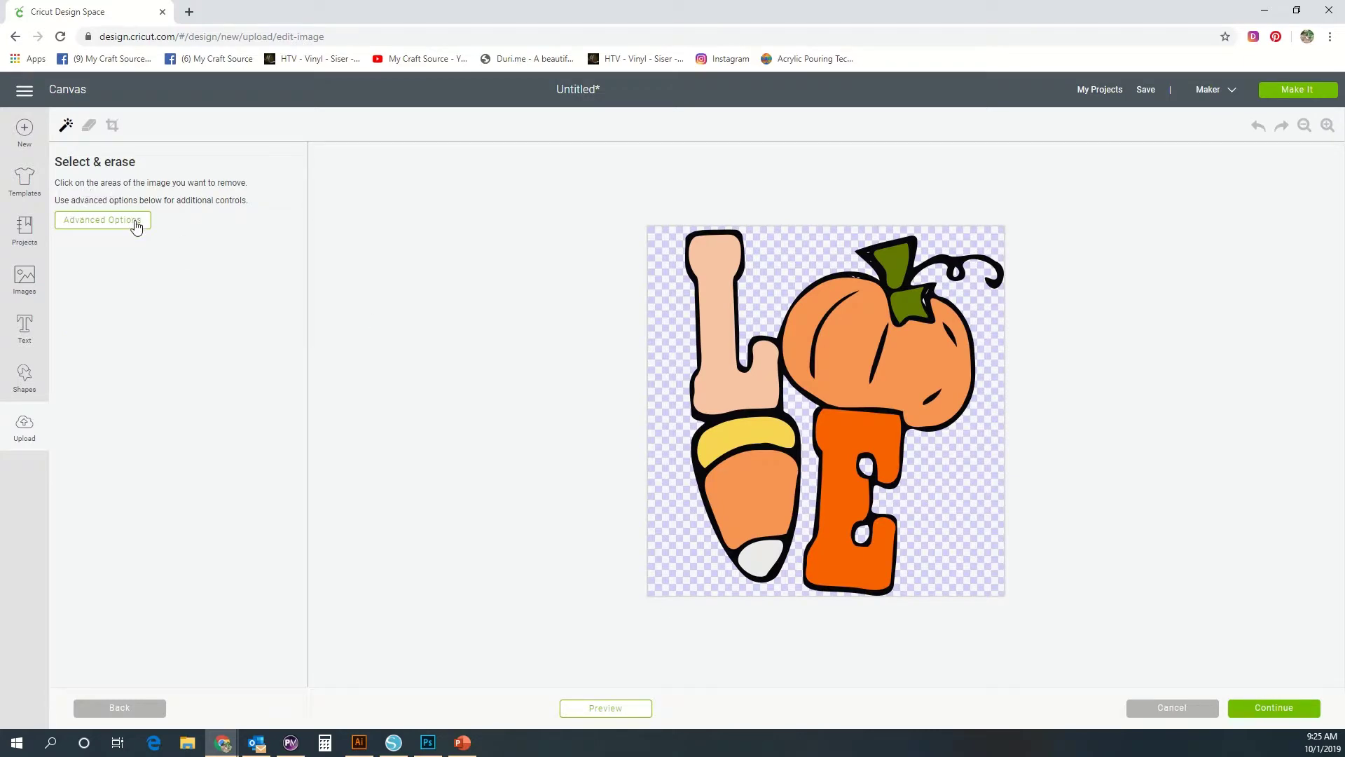
{"action": "left_click", "coordinate": [1316, 719]}
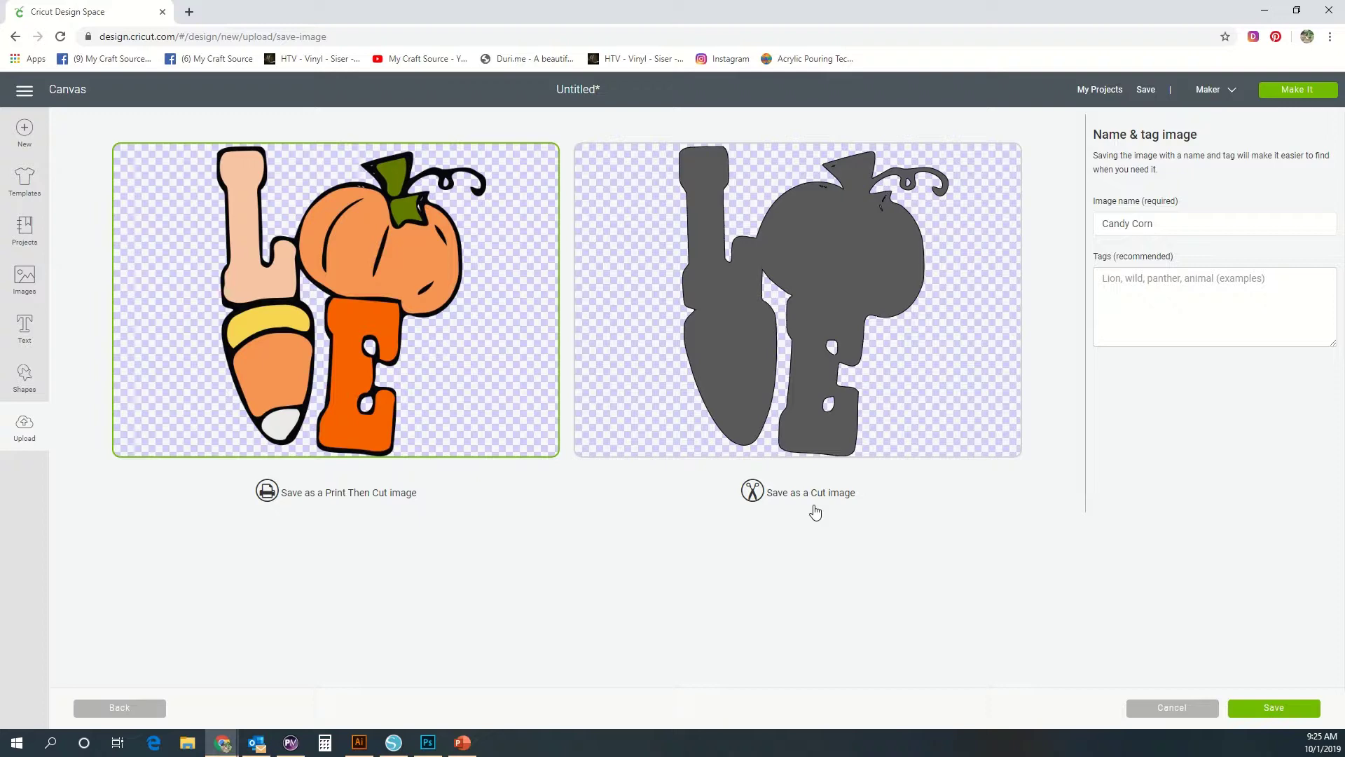
{"action": "left_click", "coordinate": [118, 709]}
{"action": "left_click", "coordinate": [119, 710]}
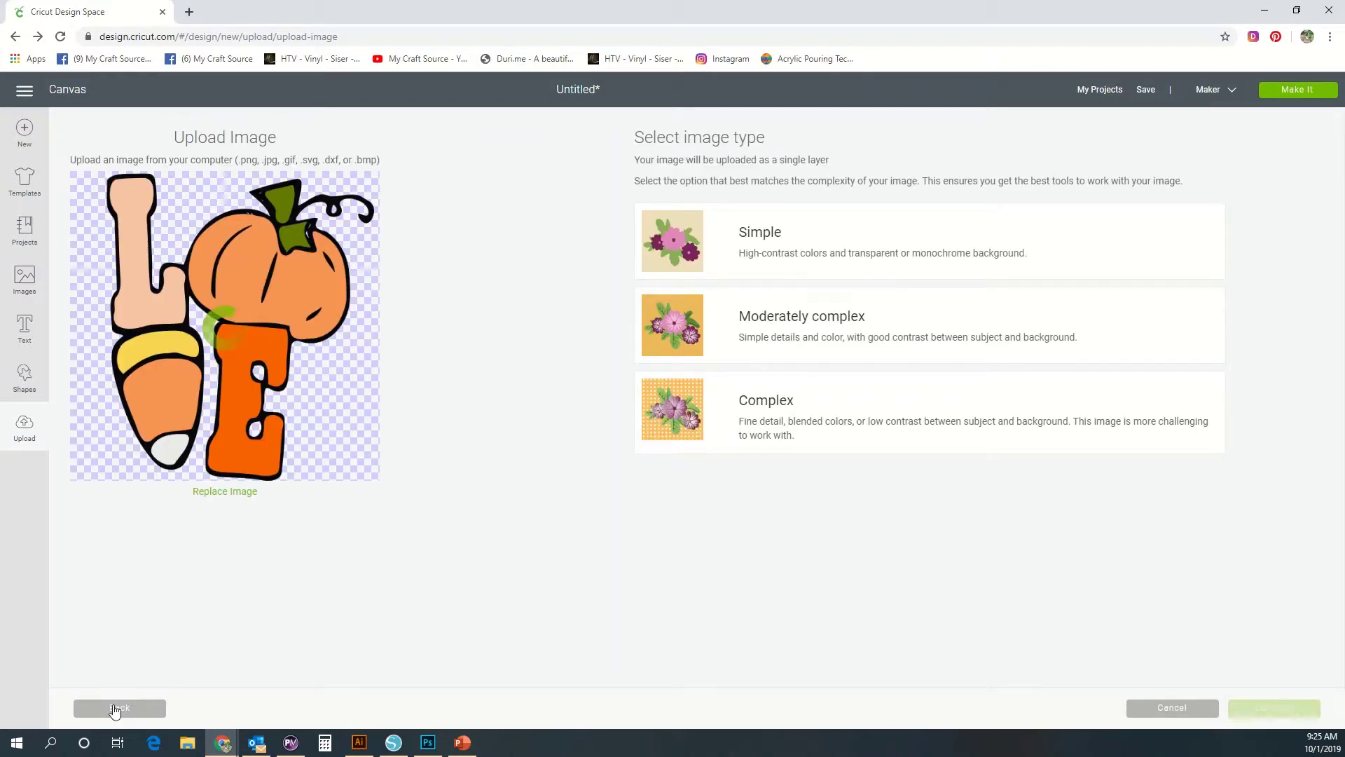
{"action": "left_click", "coordinate": [123, 712]}
Upload the candy corn vector file, keep its name, tag it 'love pumpkin candy corn' and save.
{"action": "left_click", "coordinate": [670, 401]}
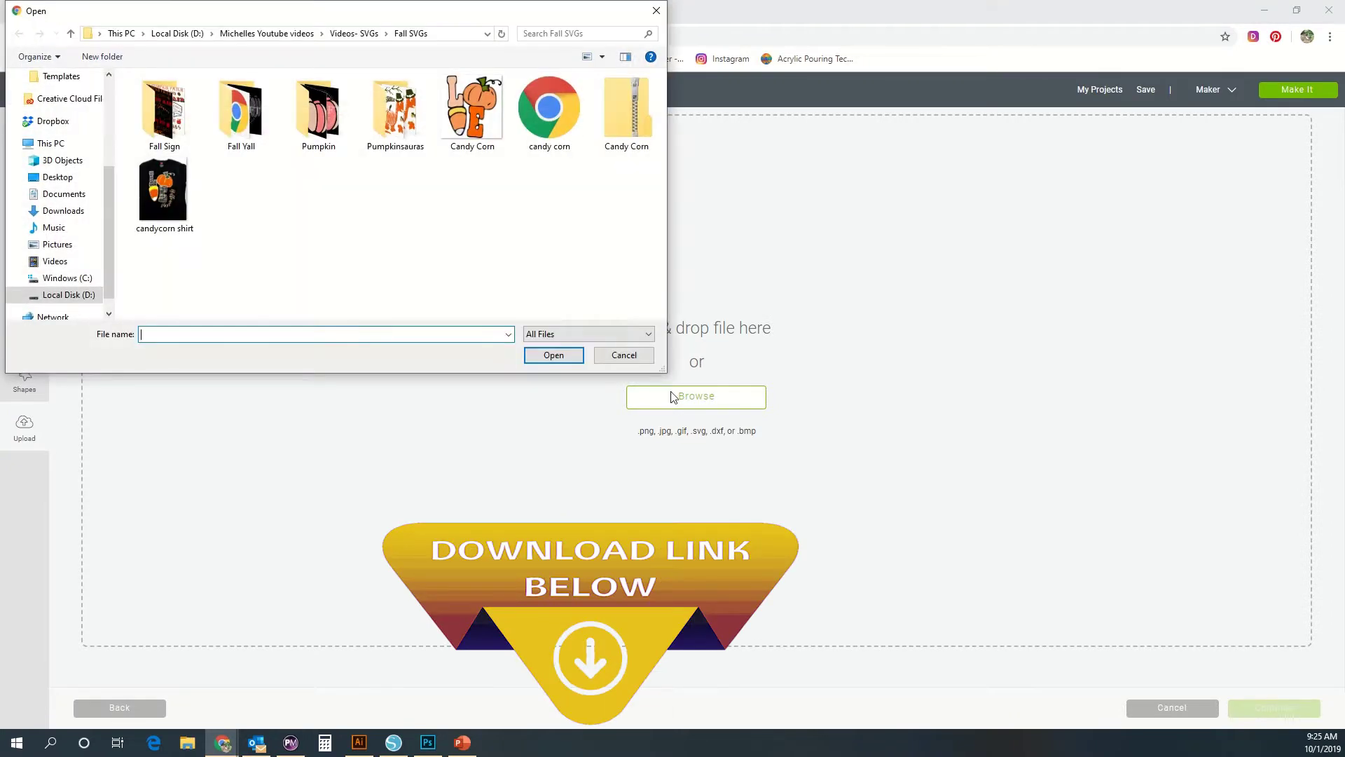
{"action": "left_click", "coordinate": [545, 120]}
{"action": "left_click", "coordinate": [561, 355]}
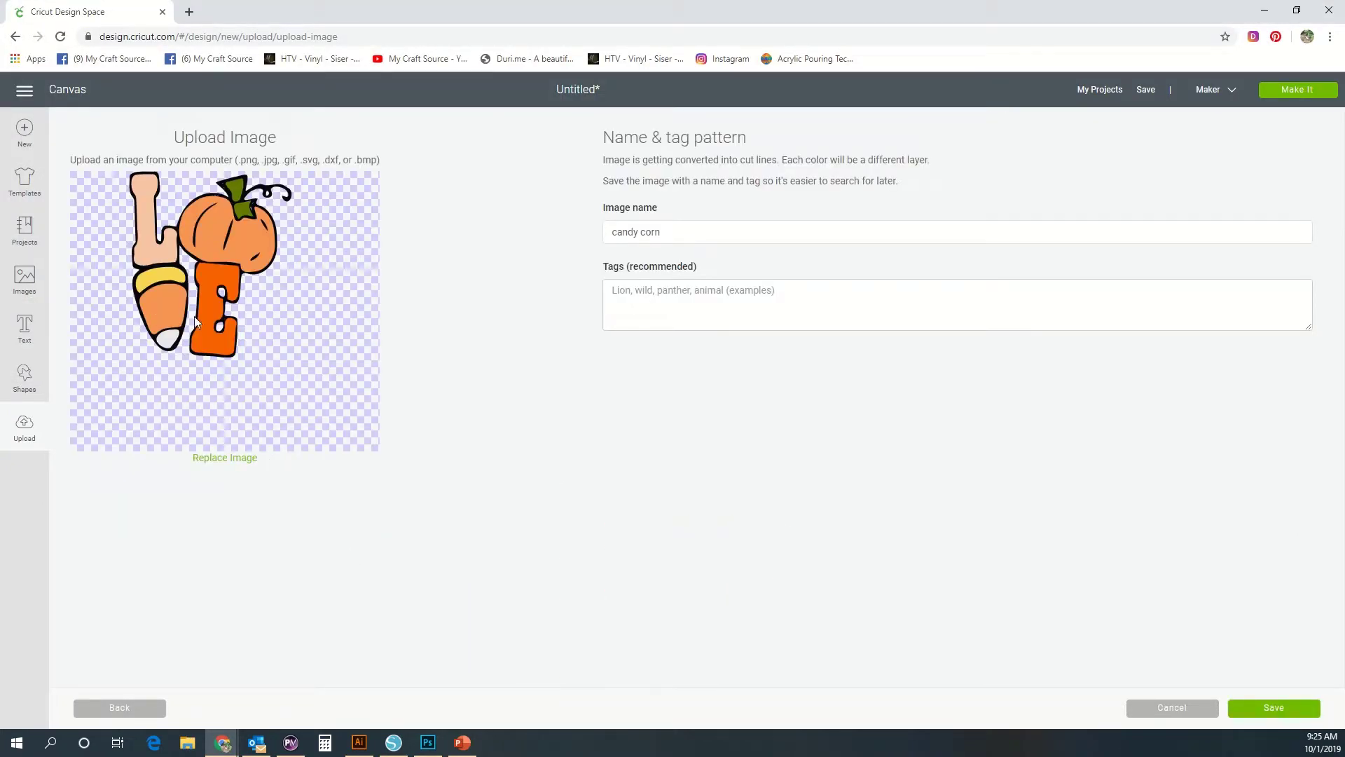
{"action": "left_click", "coordinate": [684, 235]}
{"action": "triple_click", "coordinate": [666, 232]}
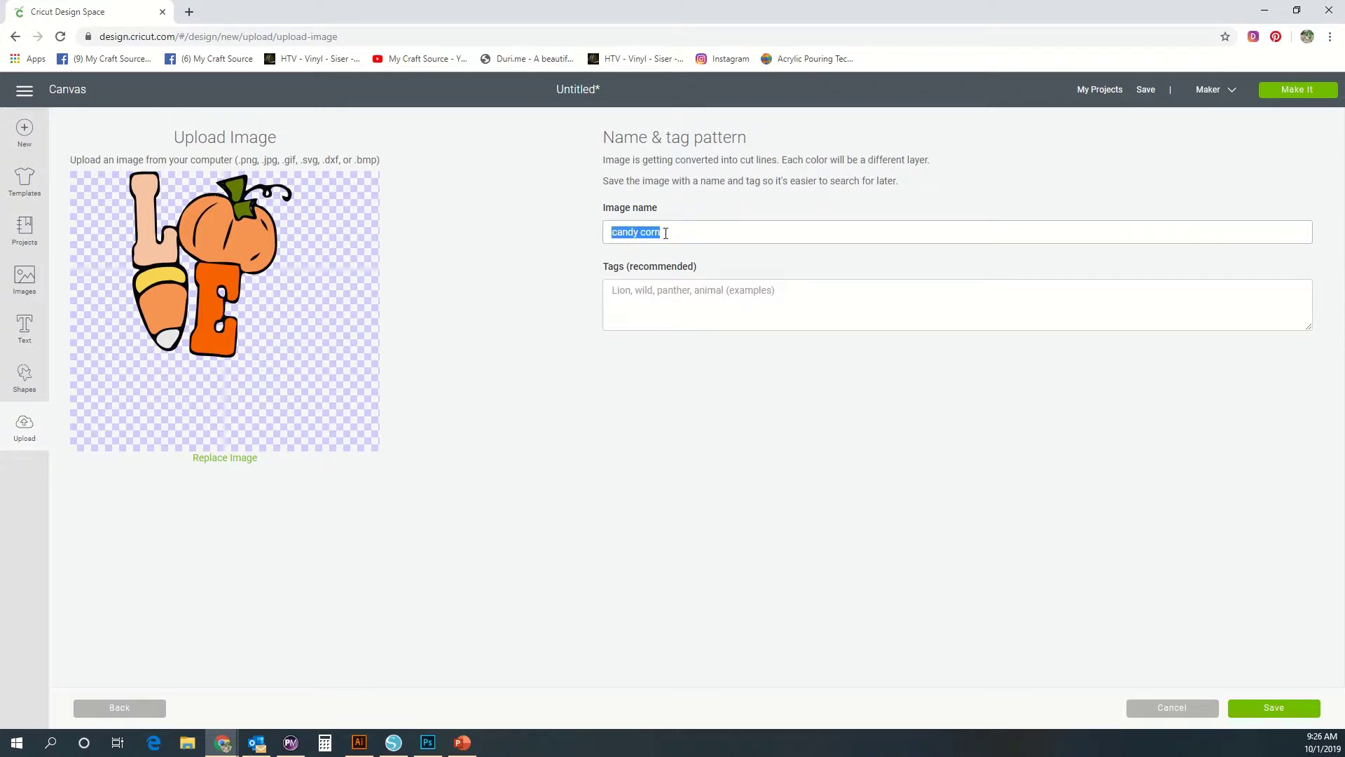
{"action": "left_click", "coordinate": [671, 311]}
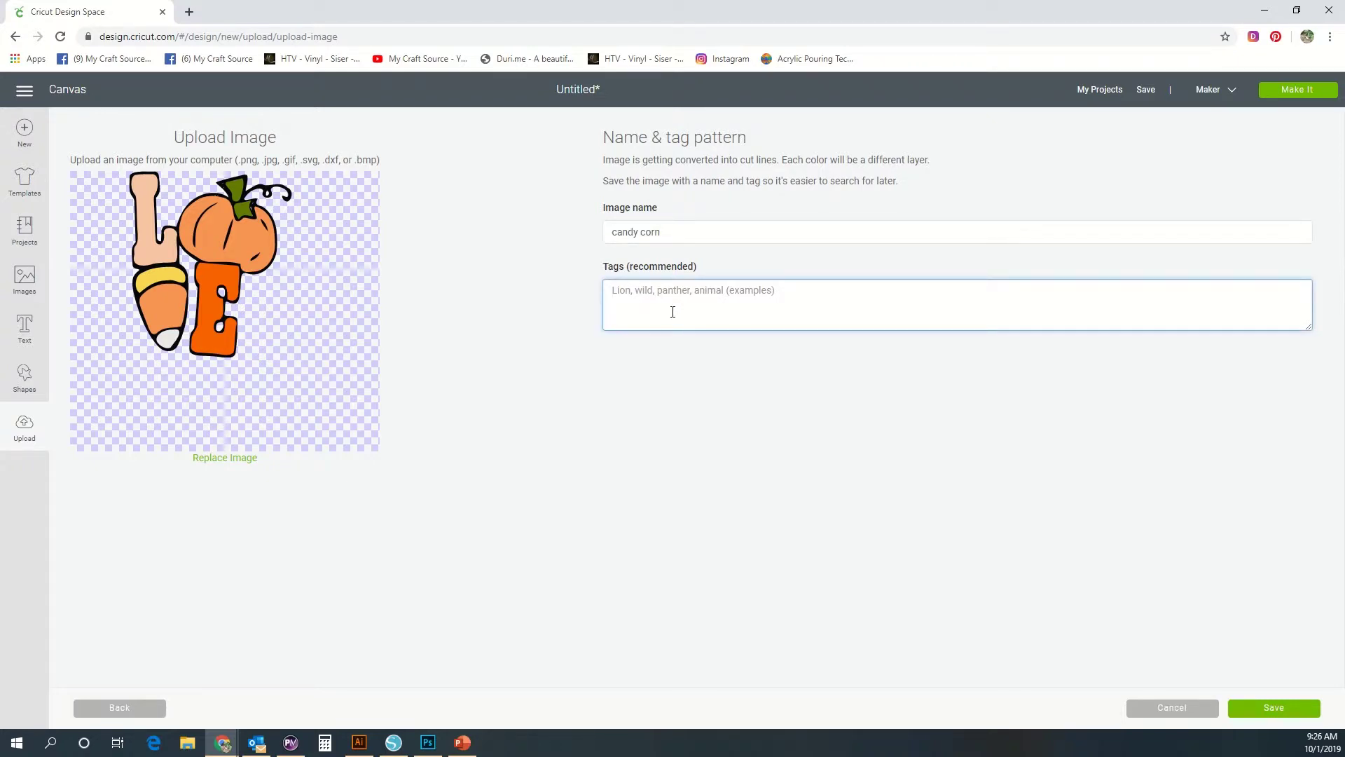
{"action": "type", "text": "love pumpkin candy corn"}
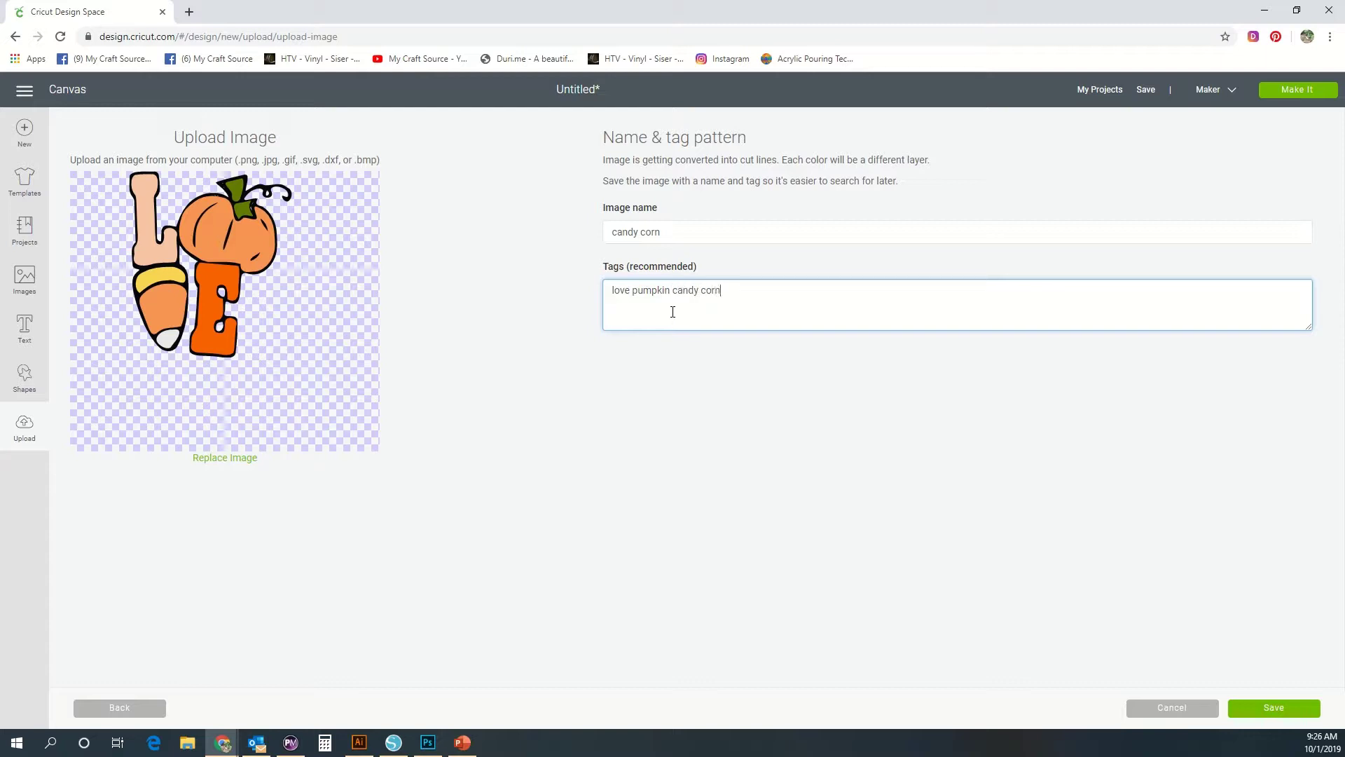
{"action": "left_click", "coordinate": [1278, 709]}
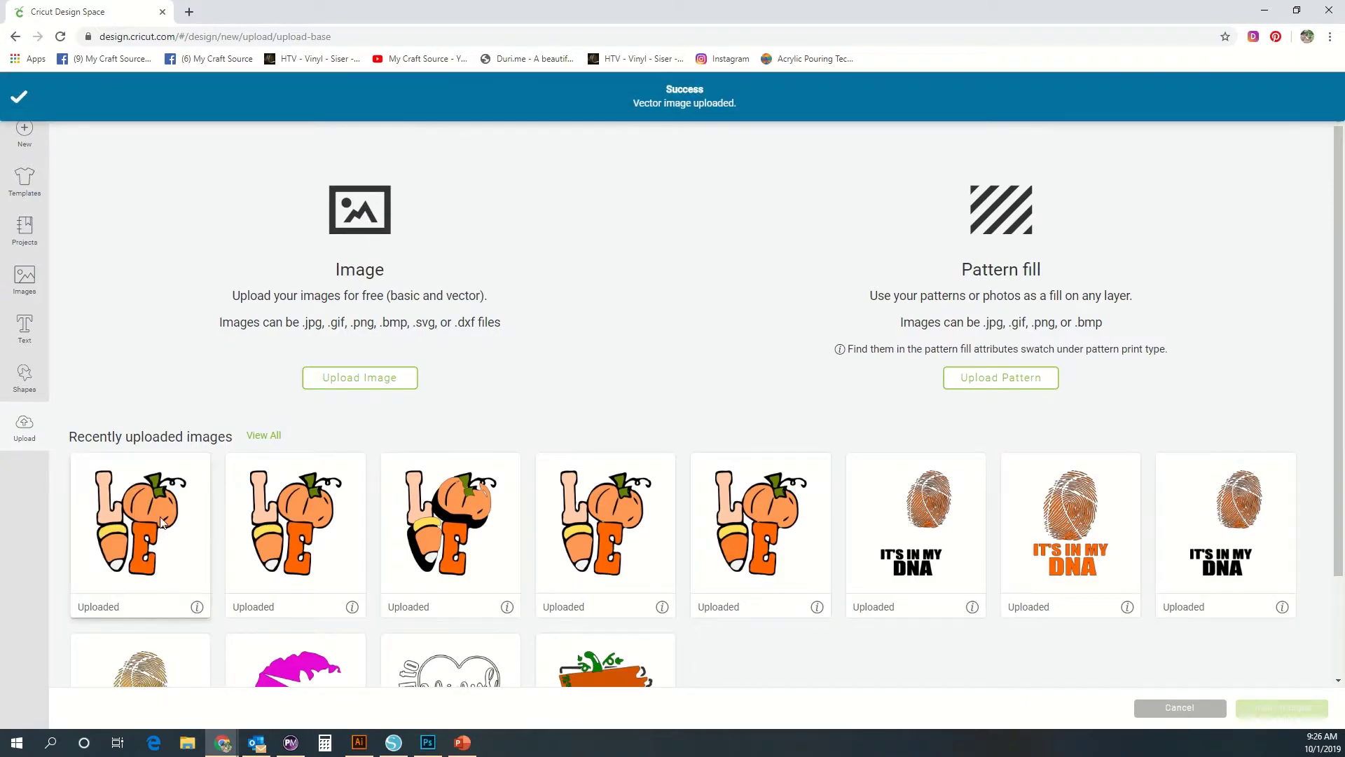
Insert the newly uploaded candy corn LOVE image onto the canvas.
{"action": "left_click", "coordinate": [133, 510]}
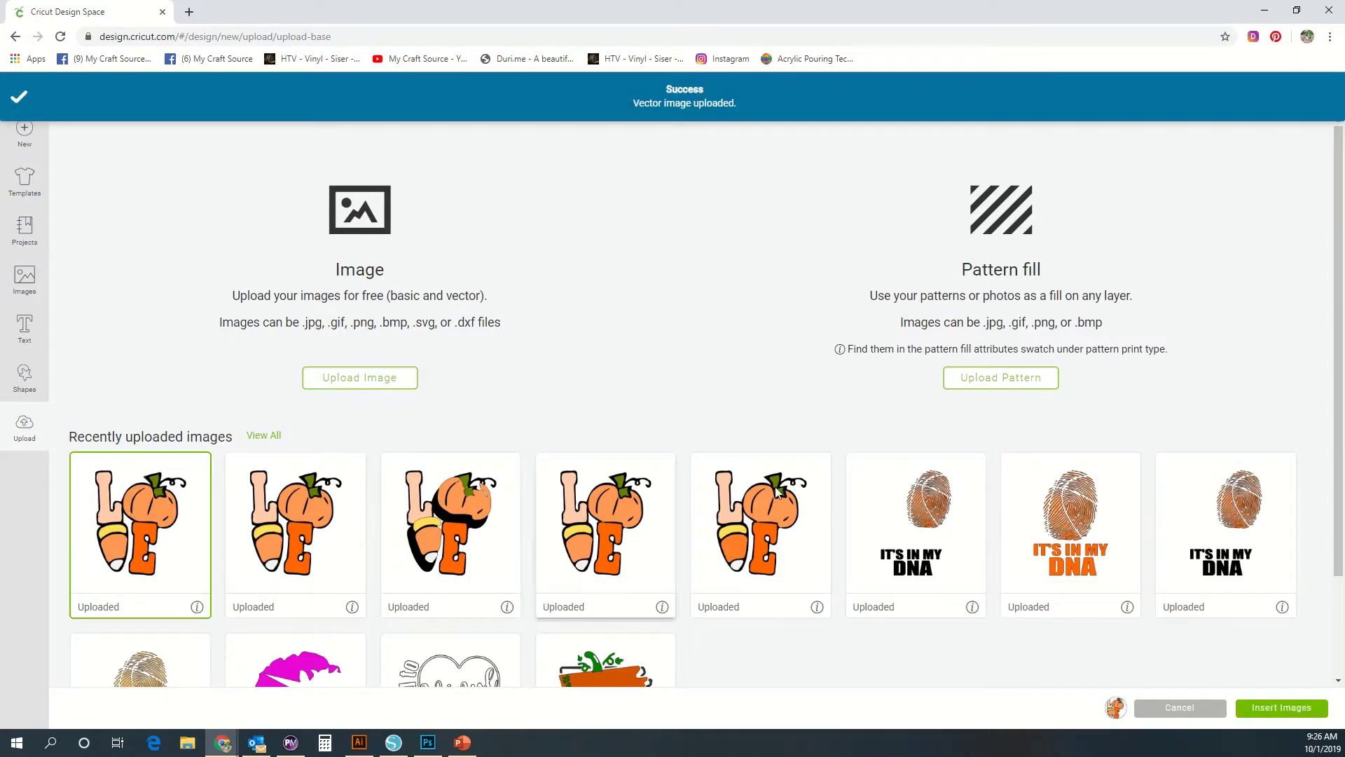
{"action": "left_click", "coordinate": [1282, 708]}
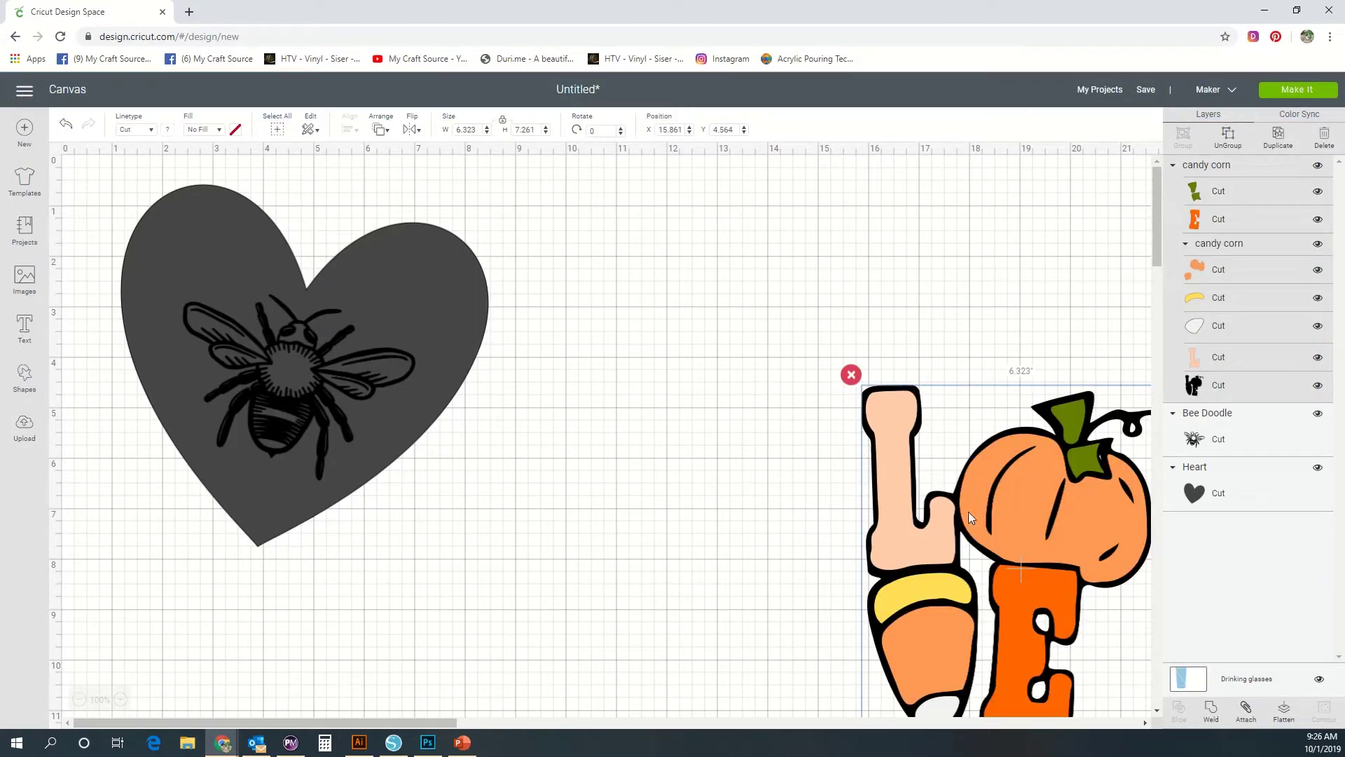
{"action": "left_click_drag", "start_coordinate": [968, 516], "coordinate": [670, 336]}
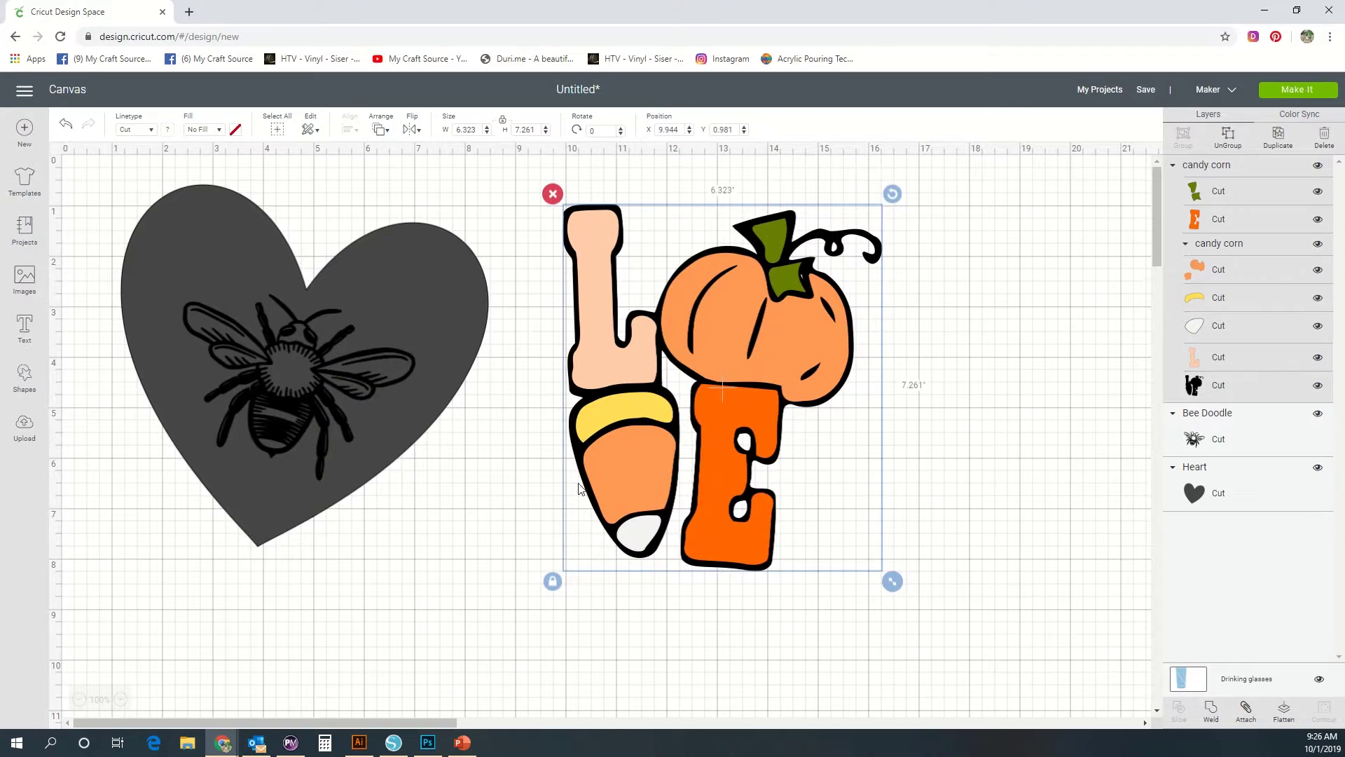
{"action": "left_click", "coordinate": [458, 573]}
Delete the bee and heart, move LOVE to the top-left and open mat preparation.
{"action": "left_click_drag", "start_coordinate": [433, 565], "coordinate": [187, 240]}
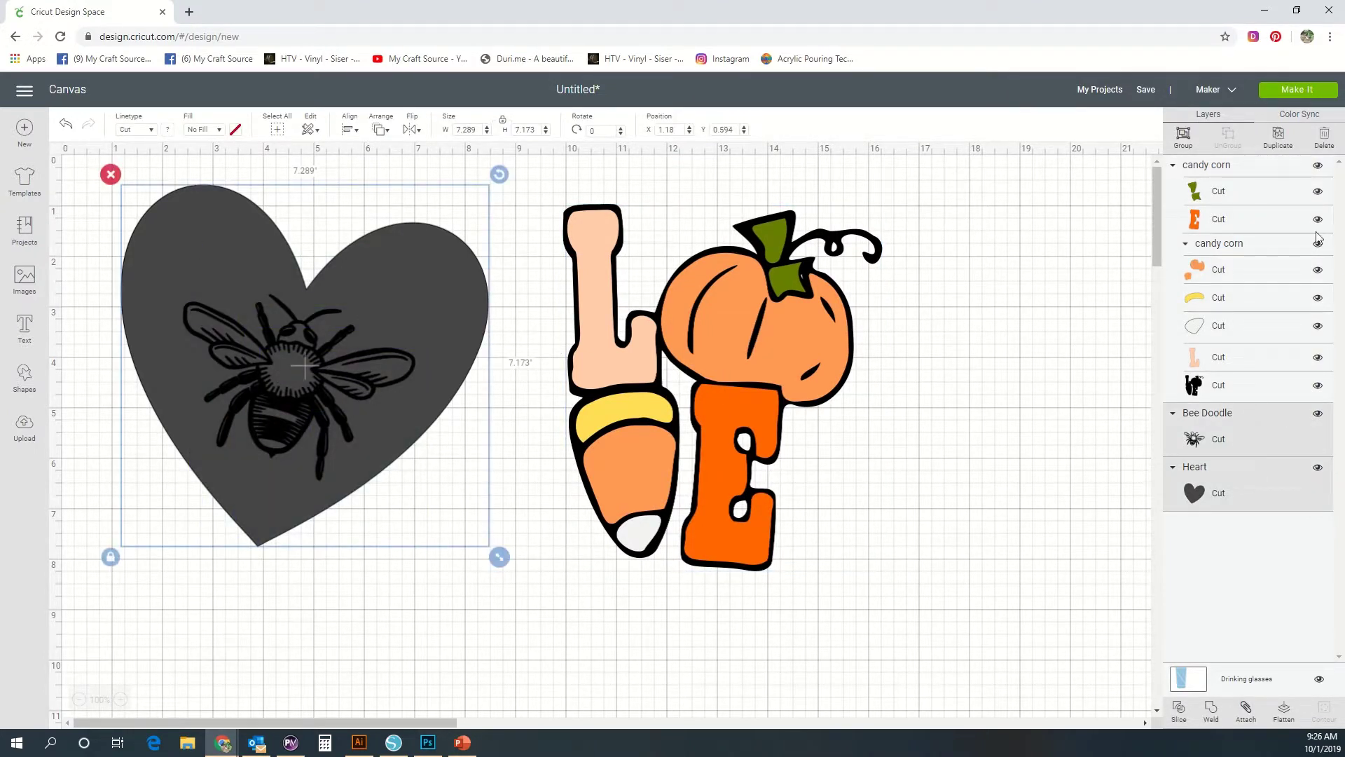
{"action": "left_click", "coordinate": [1323, 138]}
{"action": "left_click", "coordinate": [688, 370]}
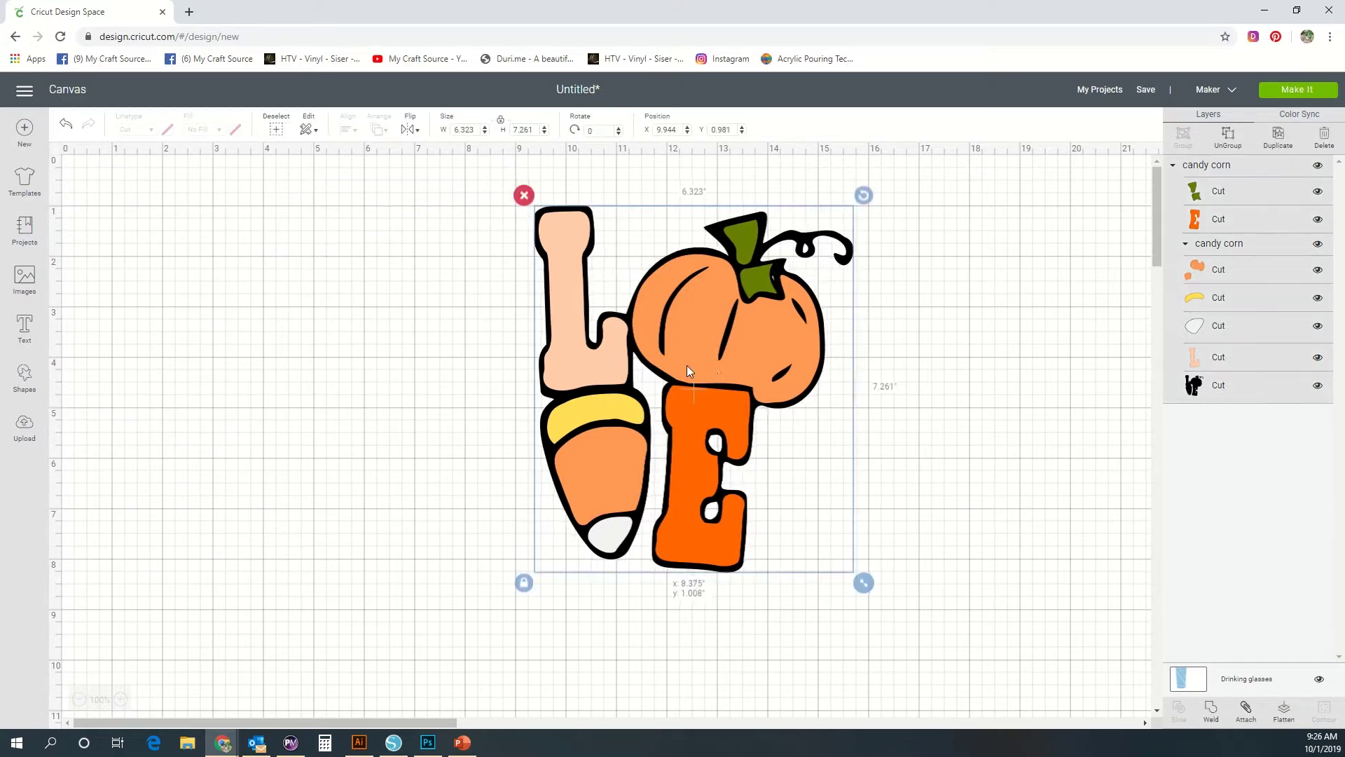
{"action": "left_click_drag", "start_coordinate": [687, 370], "coordinate": [312, 358]}
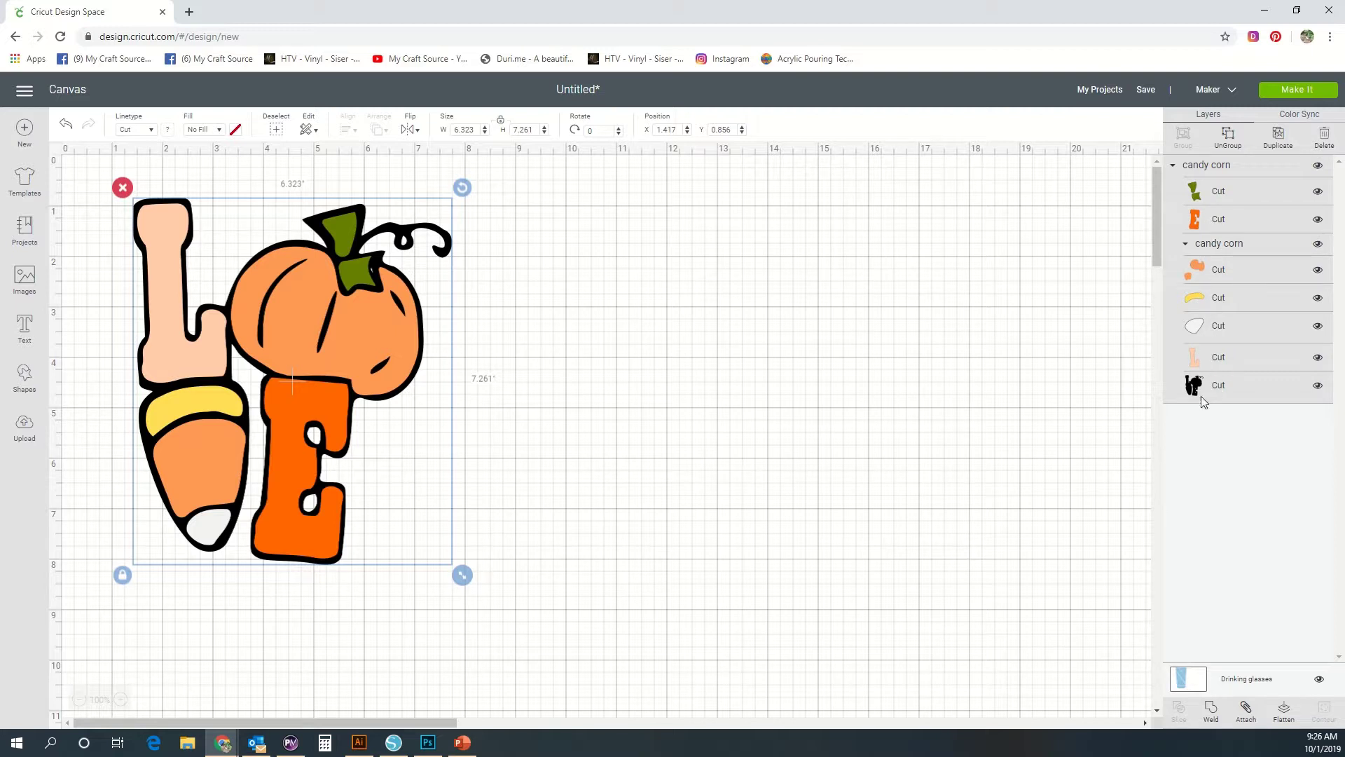
{"action": "left_click", "coordinate": [874, 430]}
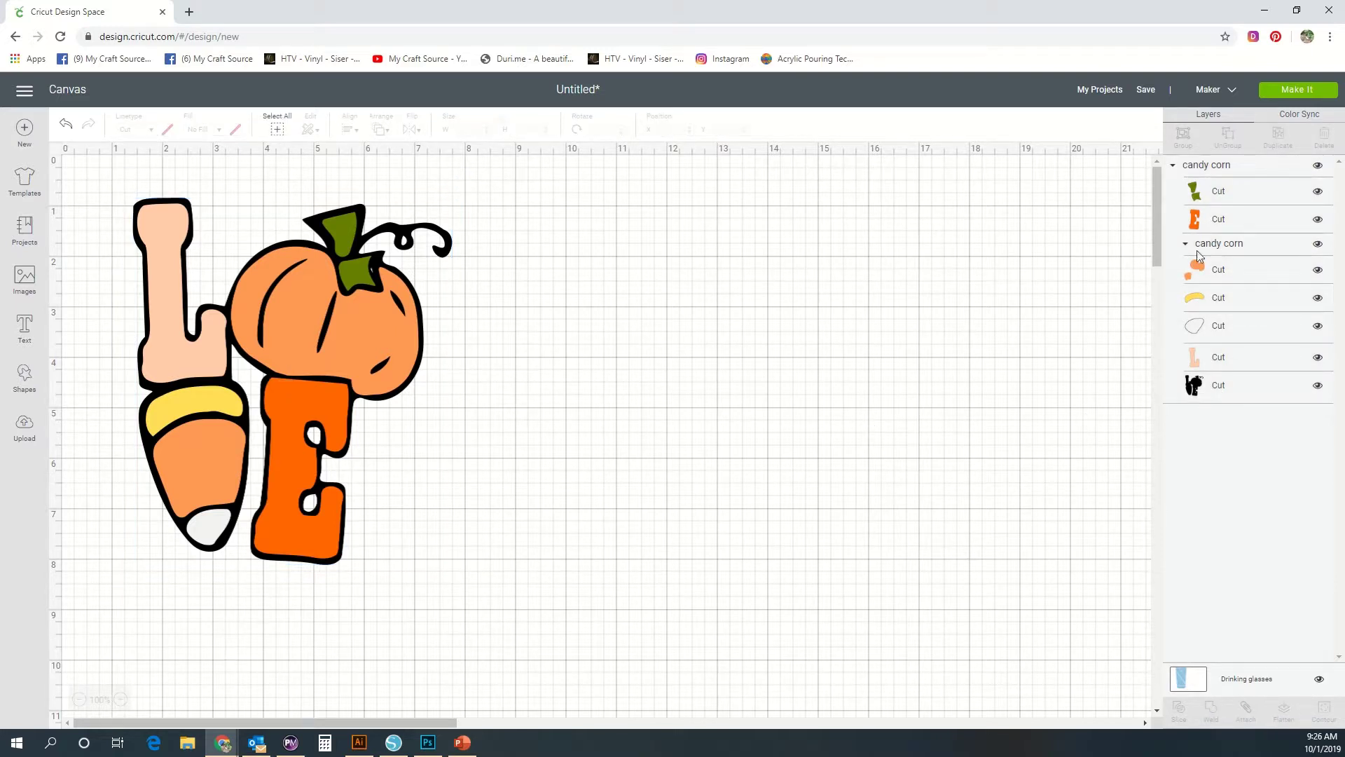
{"action": "left_click", "coordinate": [1292, 98]}
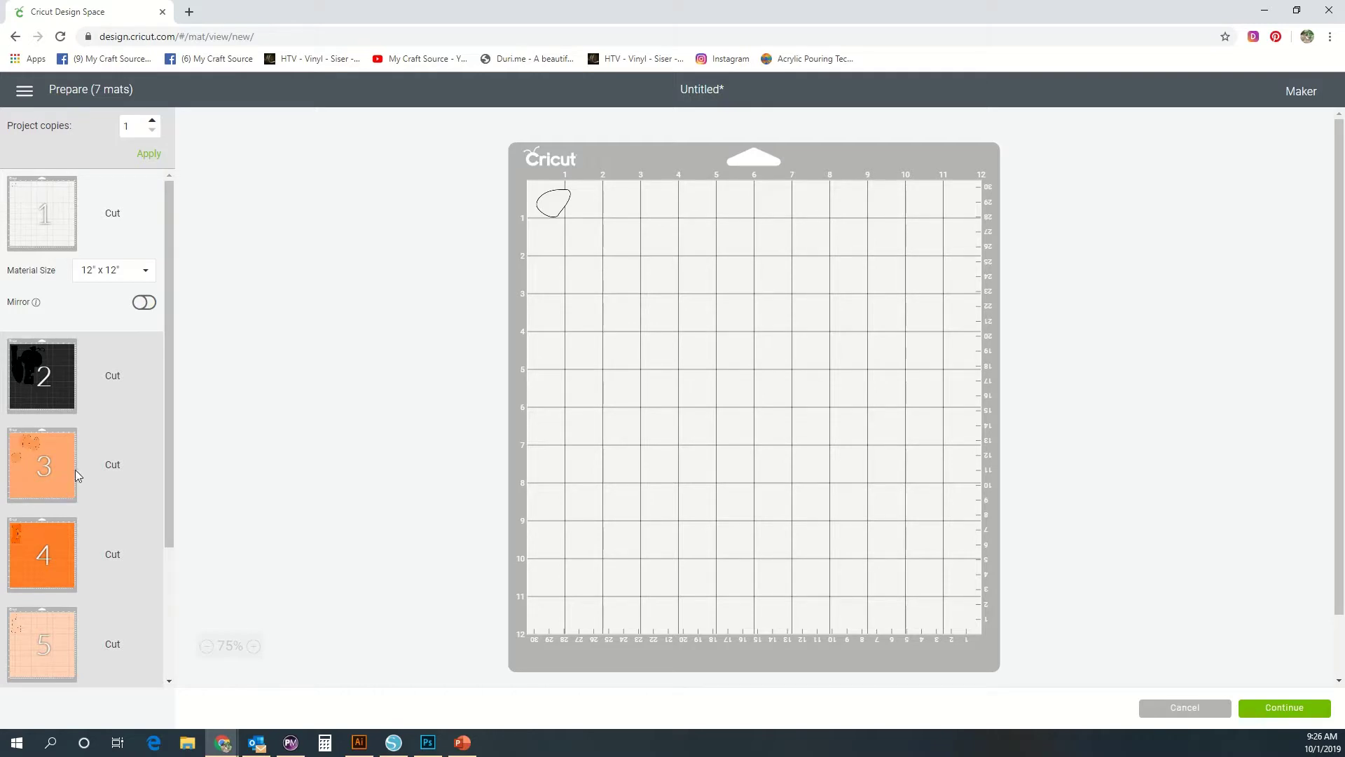
Scroll through the 7 colour-sorted mats, then cancel back to the canvas.
{"action": "scroll", "coordinate": [73, 628], "scroll_direction": "down", "scroll_amount": 3}
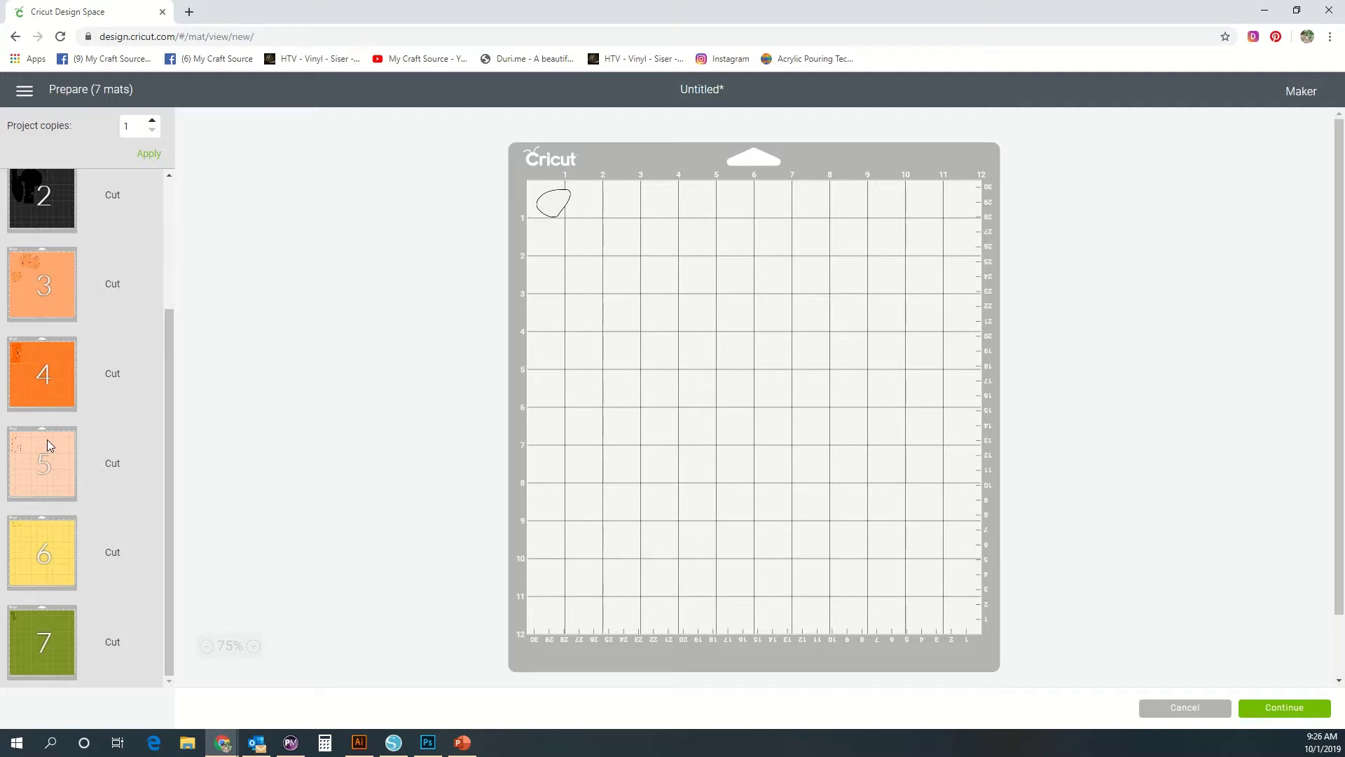
{"action": "scroll", "coordinate": [48, 439], "scroll_direction": "up", "scroll_amount": 3}
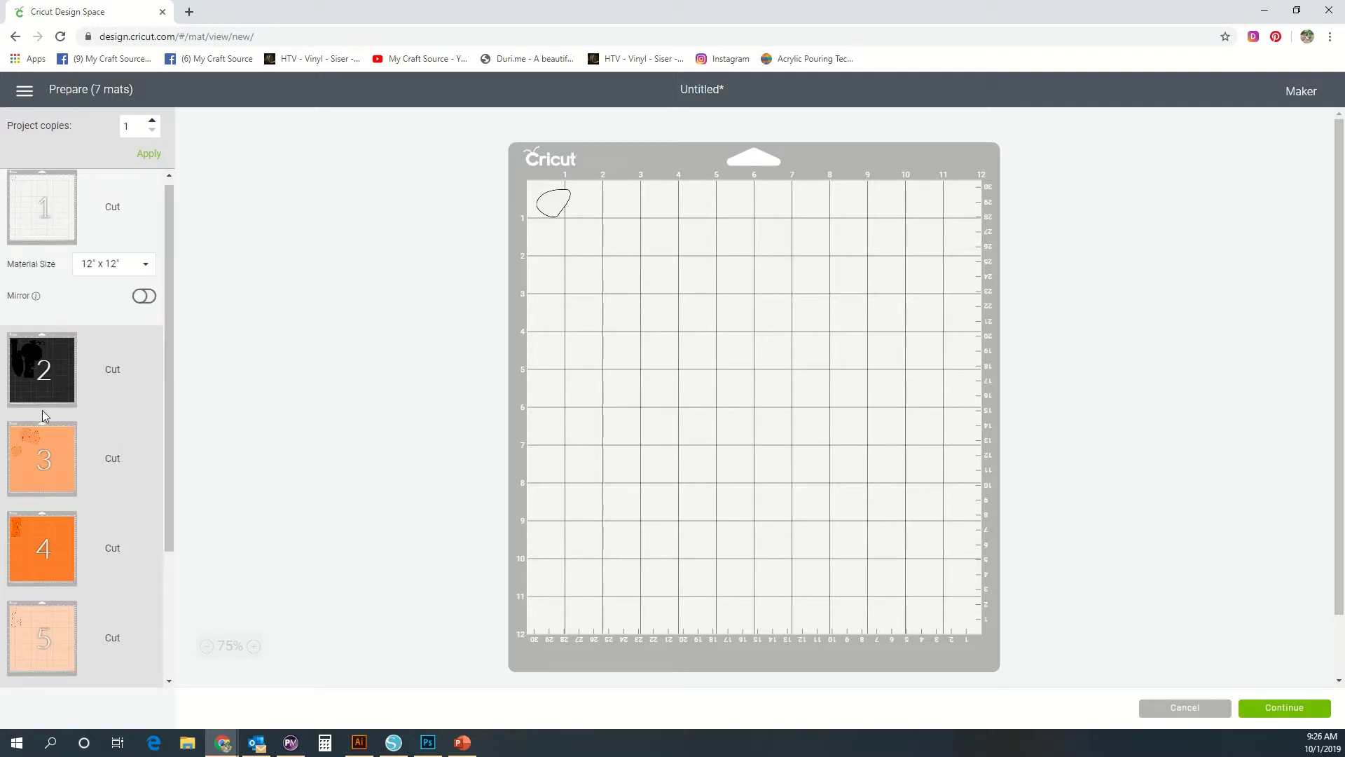
{"action": "left_click", "coordinate": [1186, 709]}
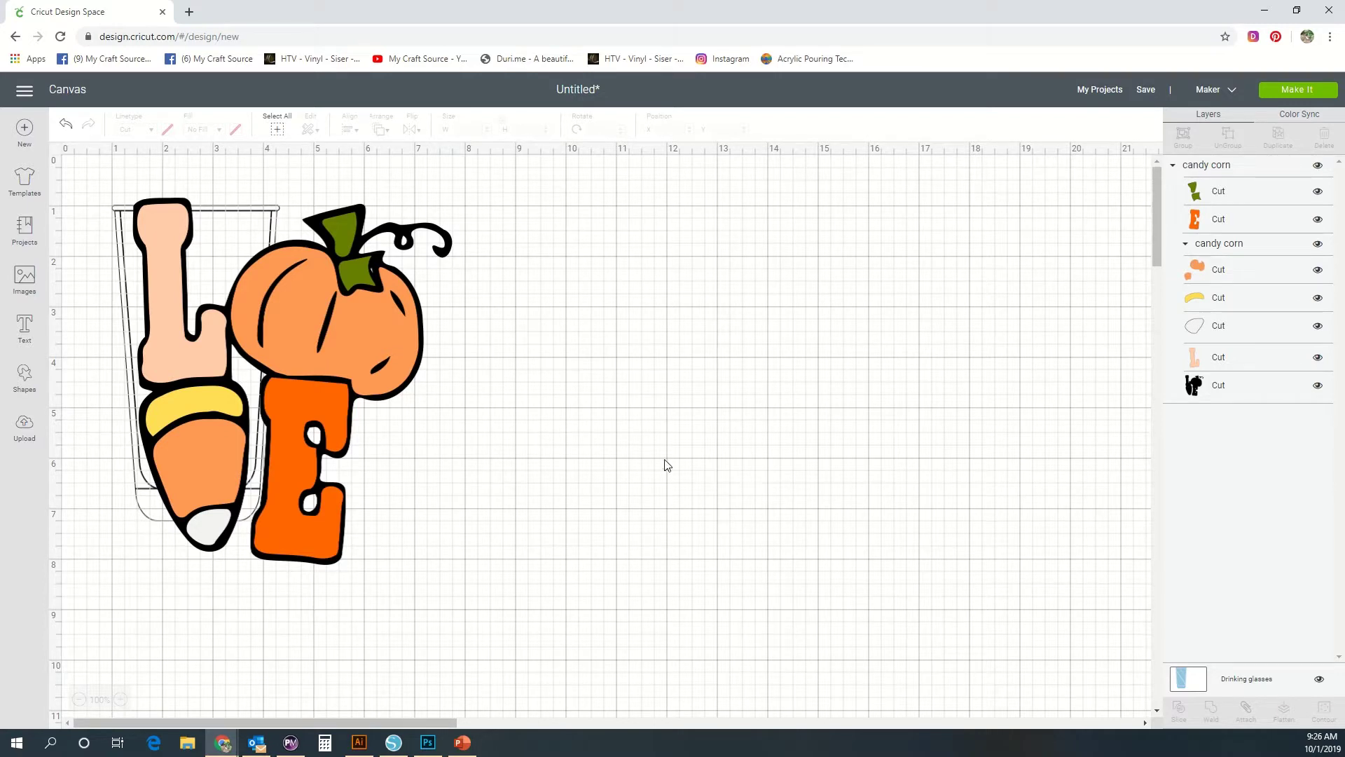
Shrink the LOVE design to 2.635 × 3.025 inside the glass outline, then ungroup it.
{"action": "left_click", "coordinate": [347, 346]}
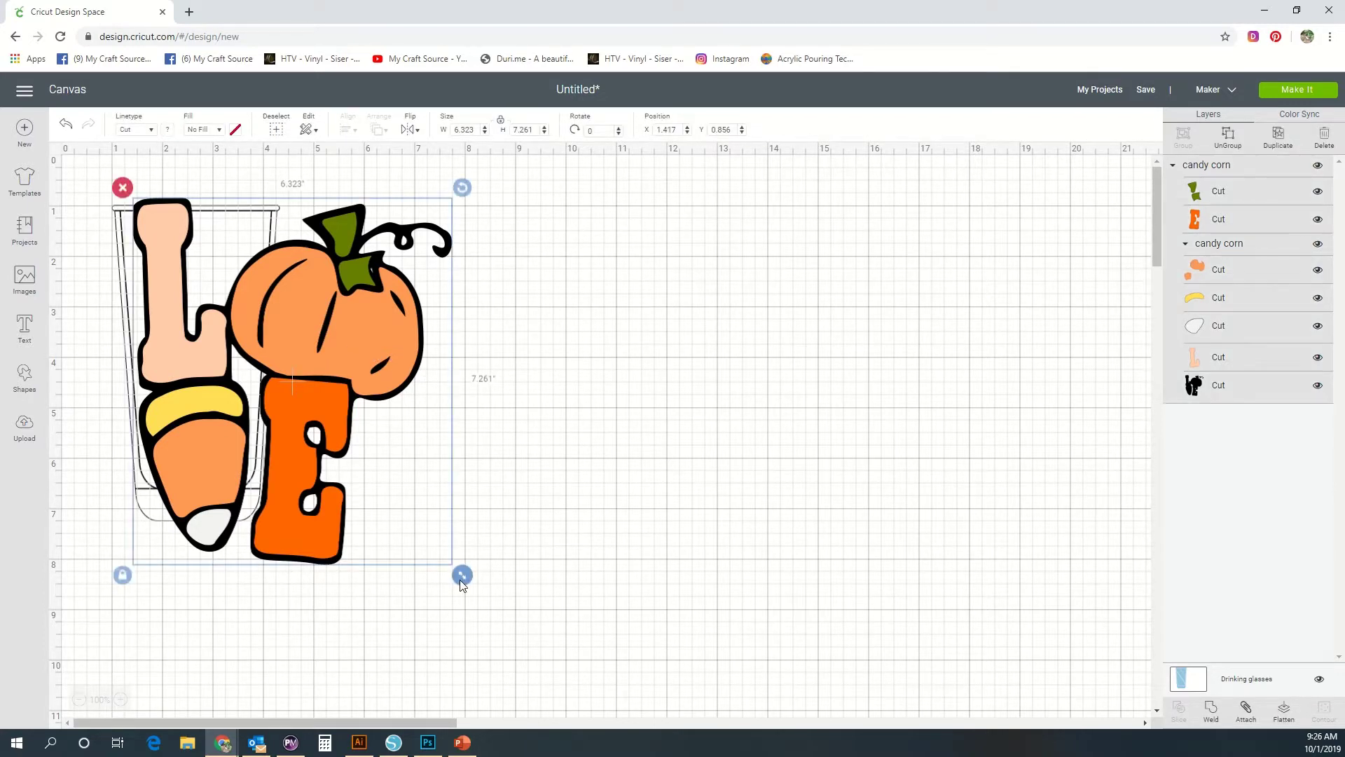
{"action": "left_click_drag", "start_coordinate": [459, 574], "coordinate": [270, 381]}
{"action": "left_click_drag", "start_coordinate": [223, 266], "coordinate": [220, 309]}
{"action": "left_click_drag", "start_coordinate": [284, 411], "coordinate": [277, 402]}
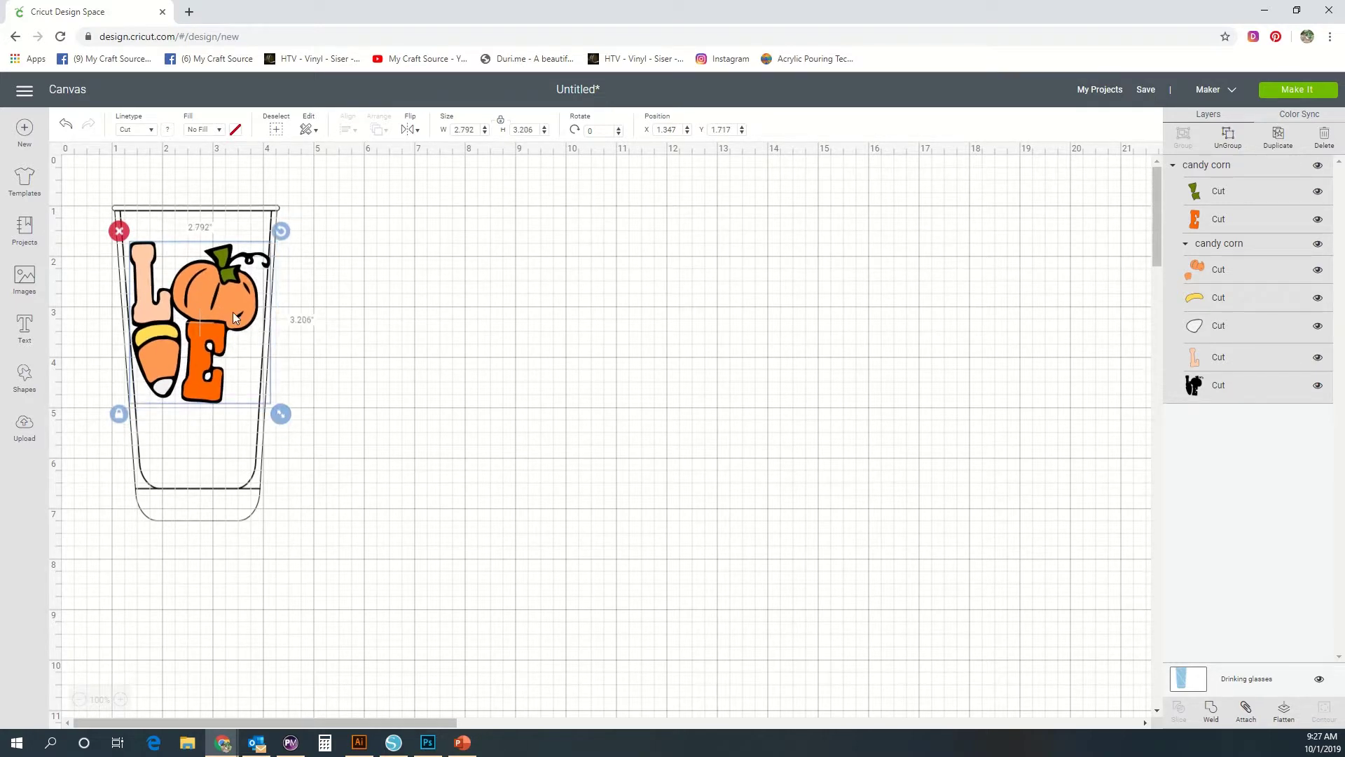
{"action": "left_click_drag", "start_coordinate": [233, 313], "coordinate": [234, 303]}
{"action": "left_click_drag", "start_coordinate": [279, 400], "coordinate": [273, 395]}
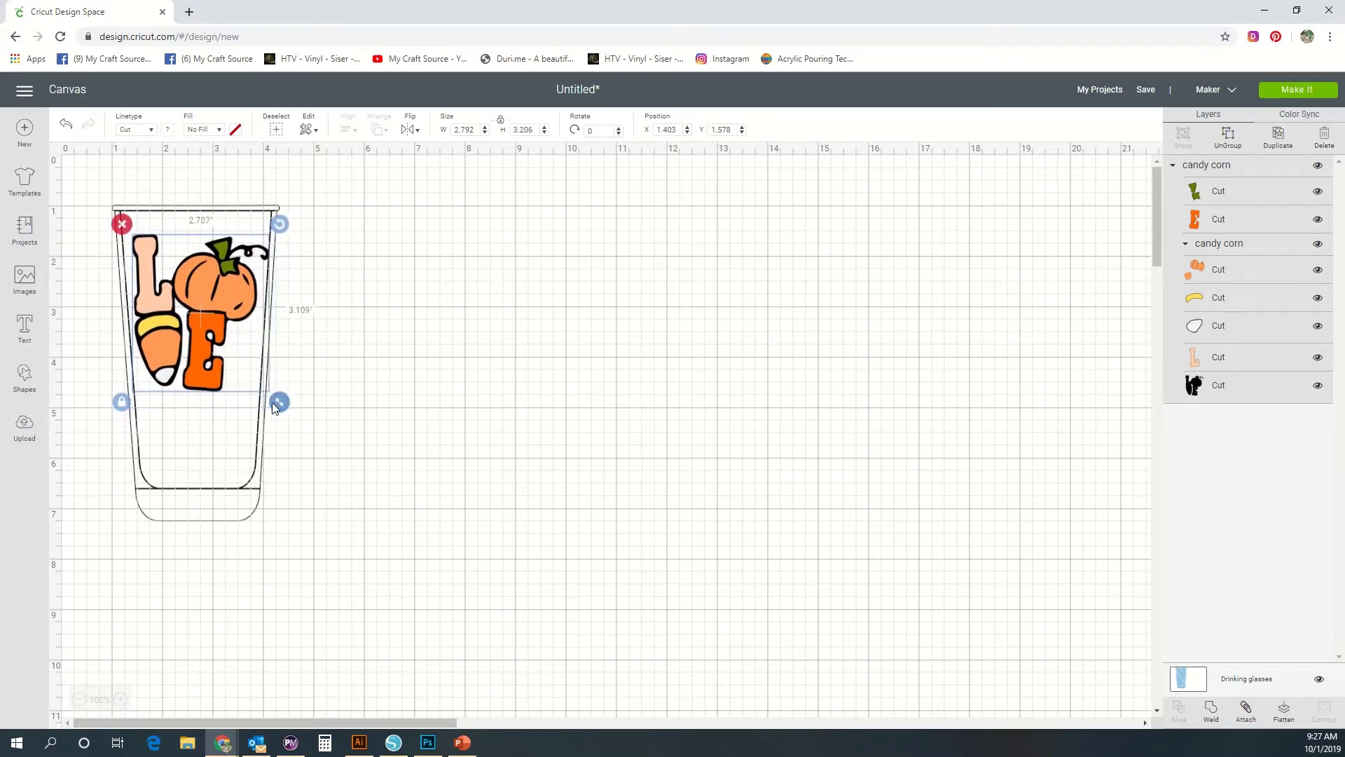
{"action": "left_click_drag", "start_coordinate": [213, 303], "coordinate": [214, 305]}
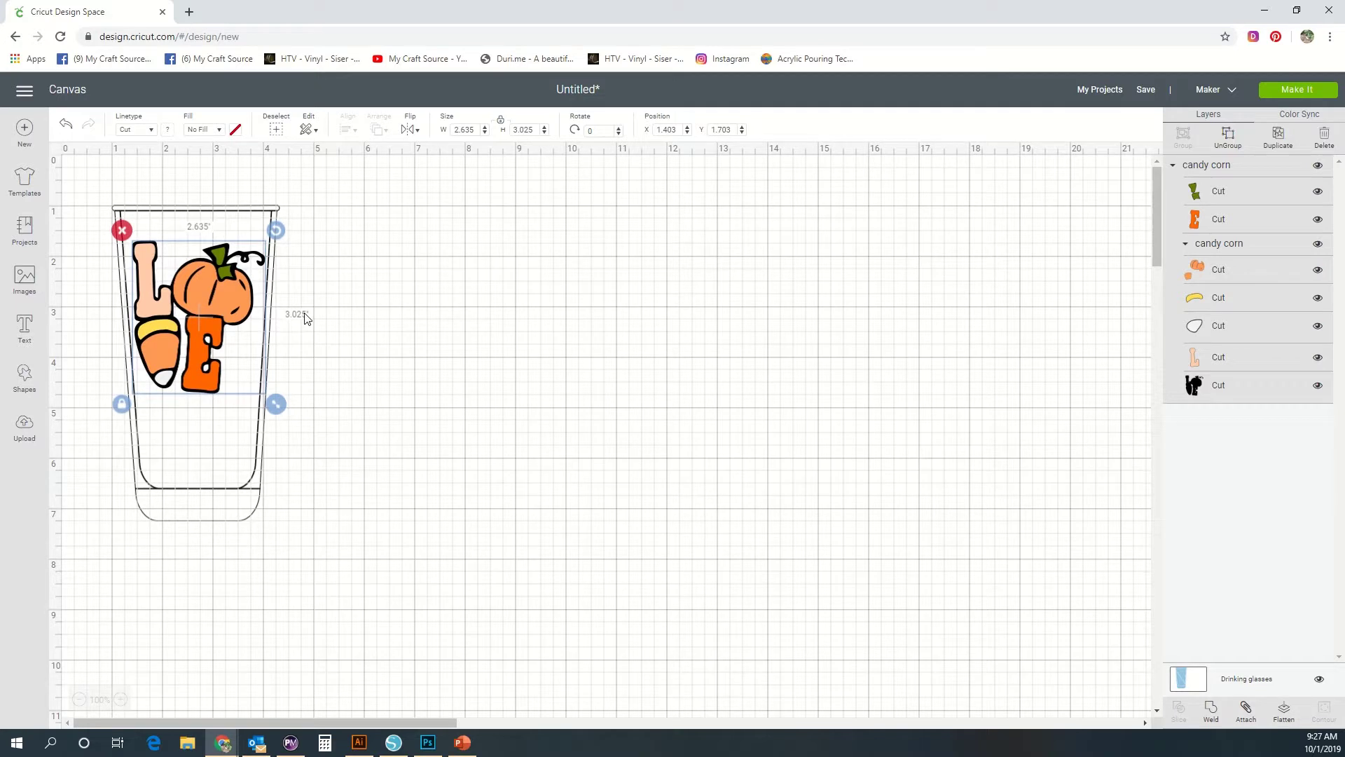
{"action": "left_click", "coordinate": [344, 321]}
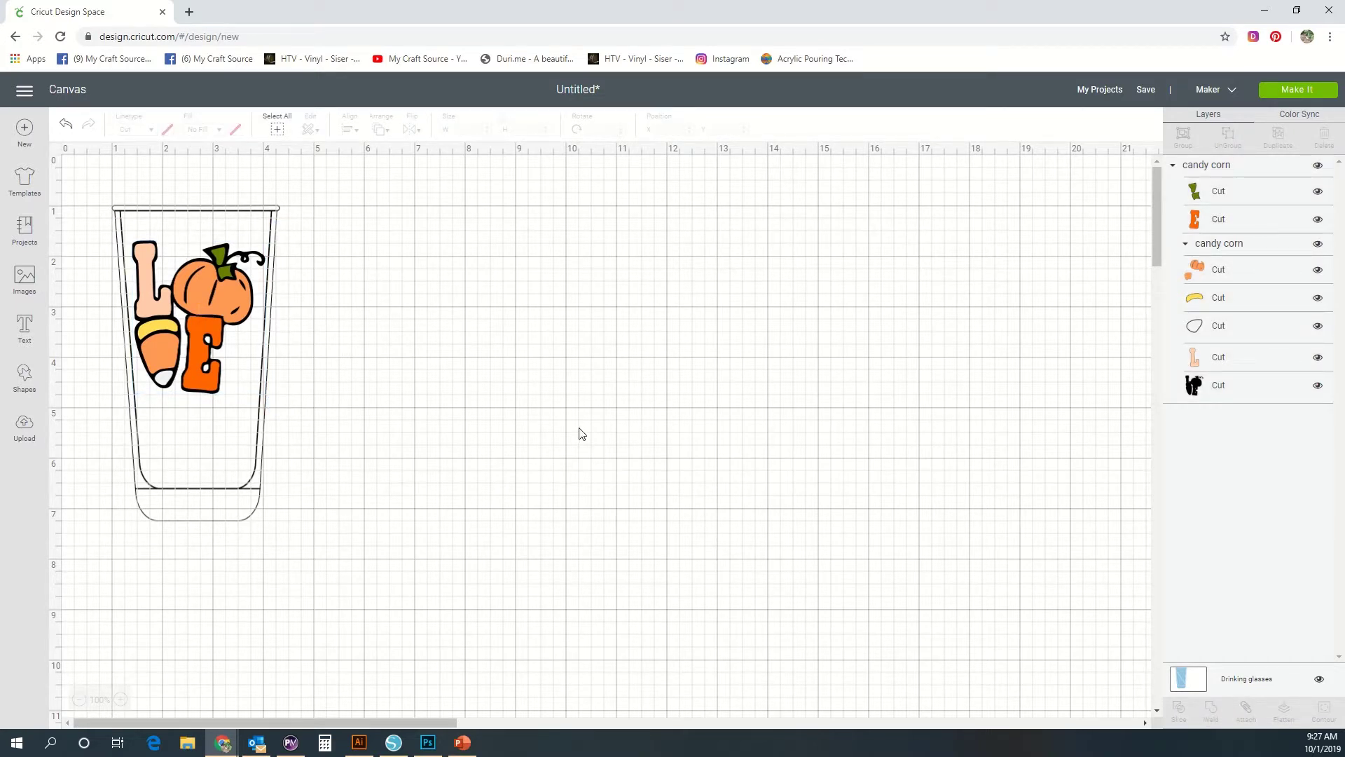
{"action": "left_click", "coordinate": [224, 296]}
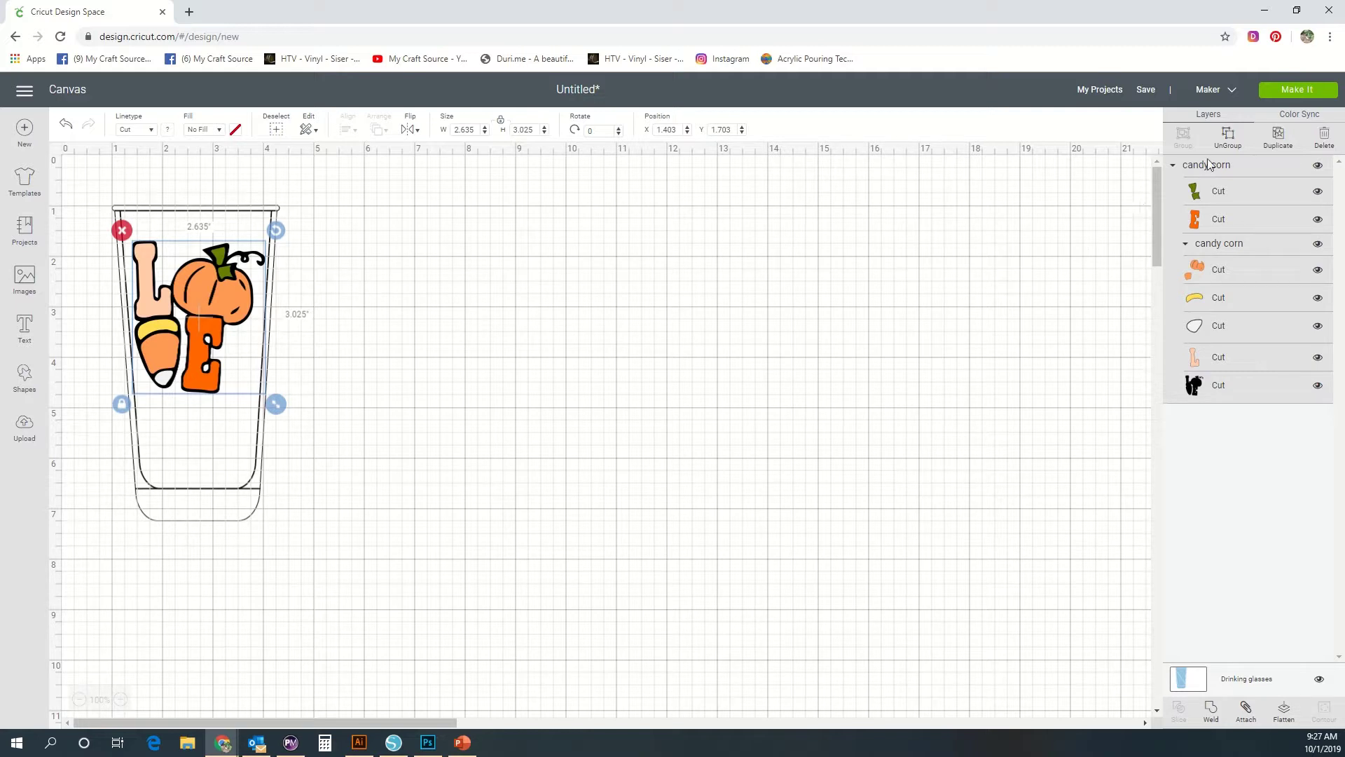
{"action": "left_click", "coordinate": [1233, 139]}
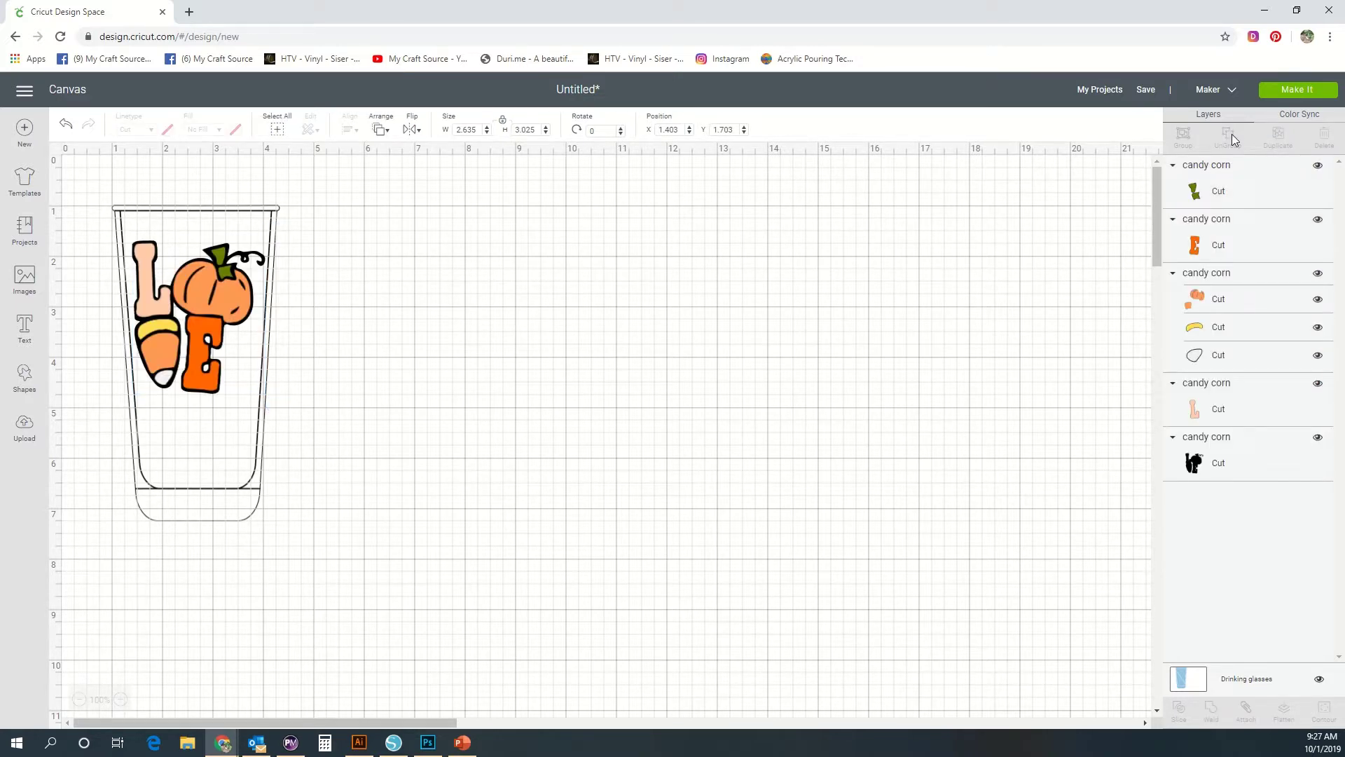
Recolour the orange E letter black.
{"action": "left_click", "coordinate": [1194, 254]}
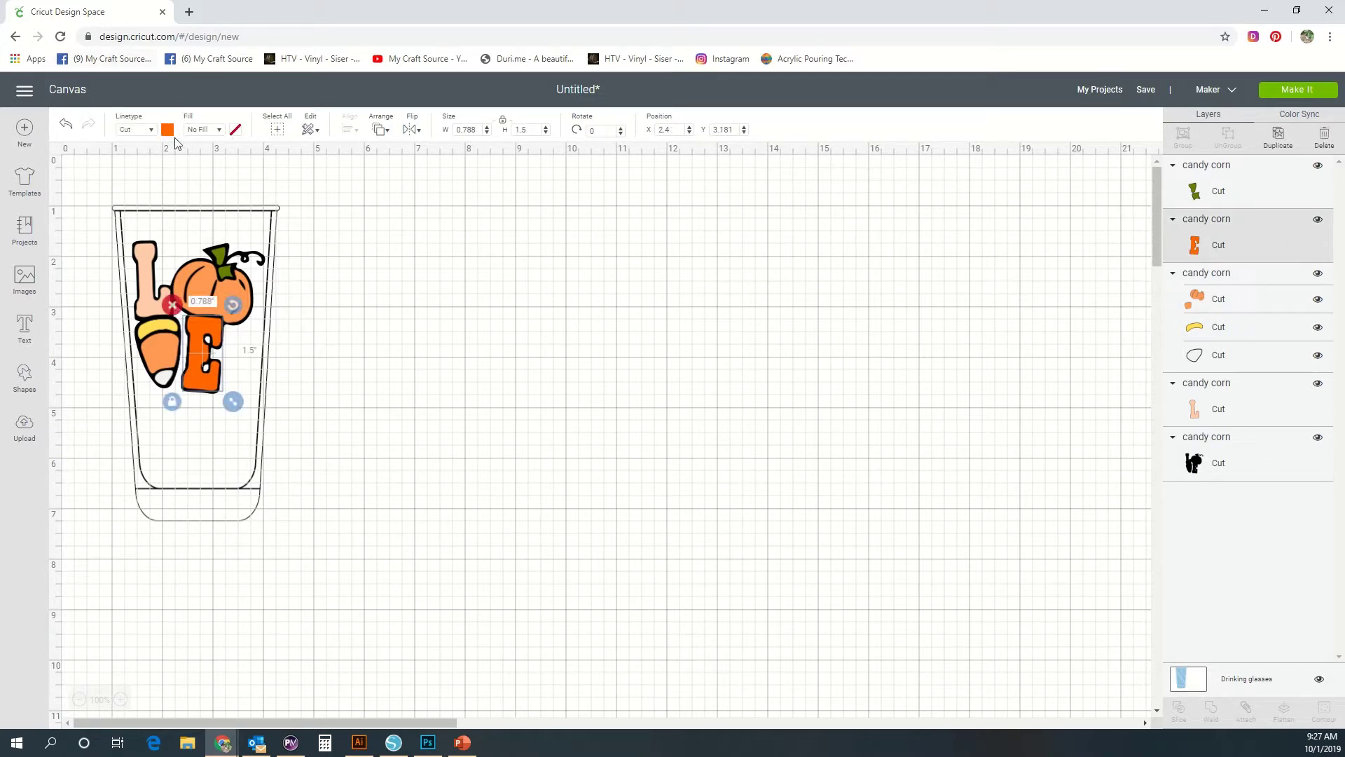
{"action": "left_click", "coordinate": [154, 130]}
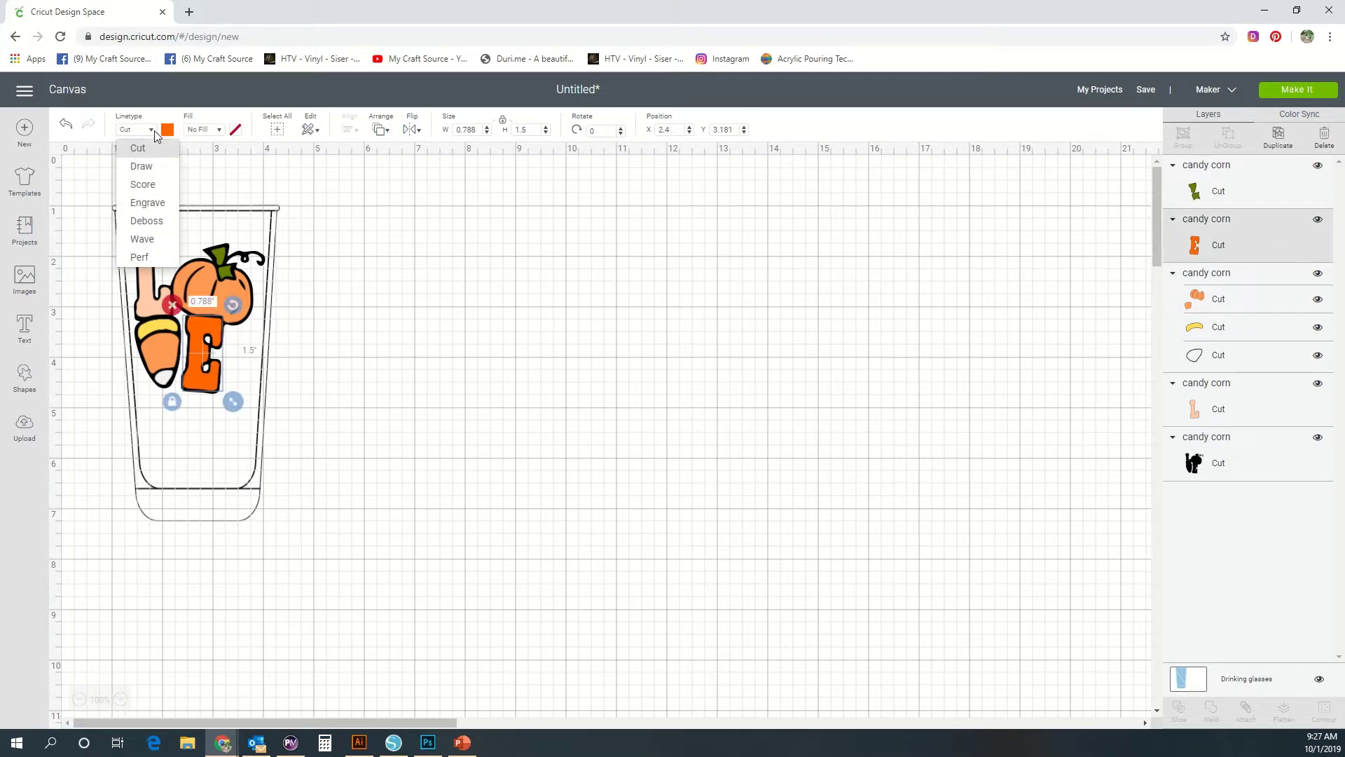
{"action": "left_click", "coordinate": [154, 130]}
{"action": "left_click", "coordinate": [167, 130]}
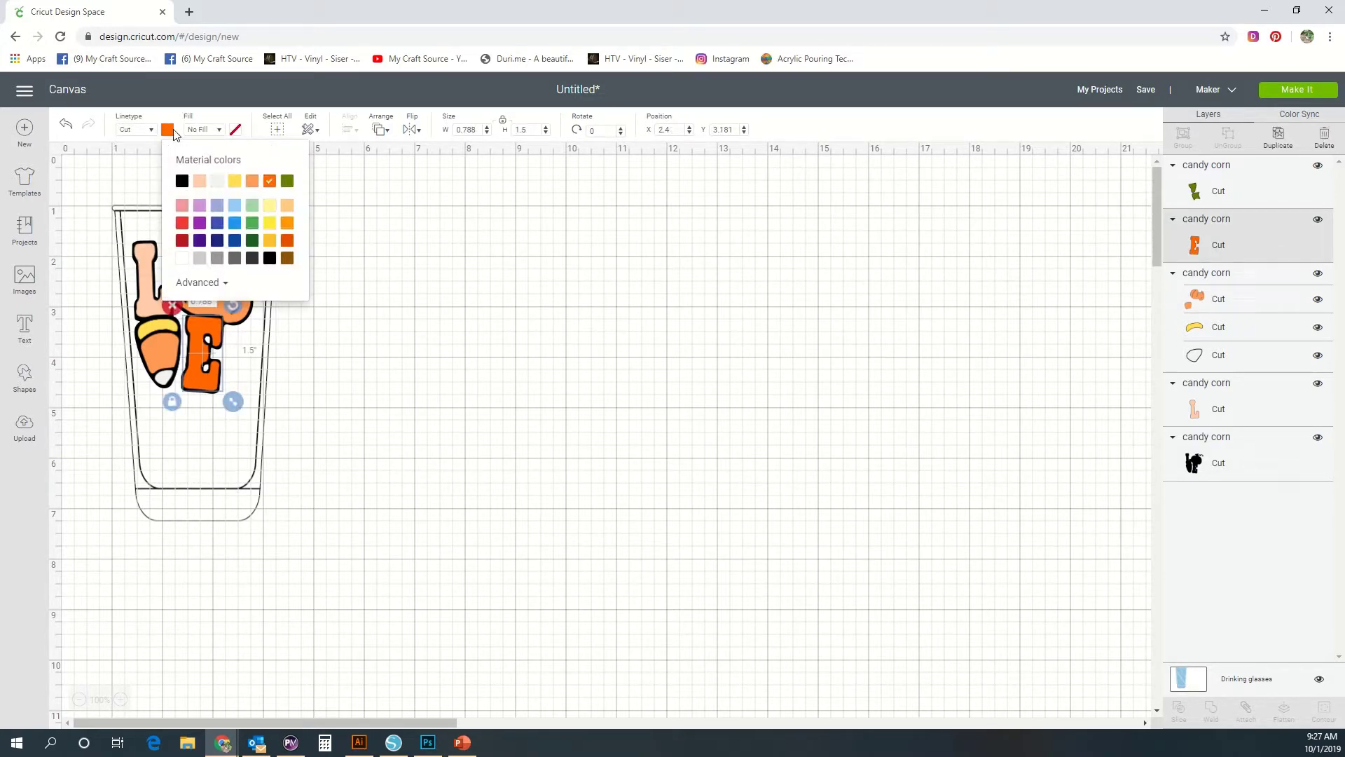
{"action": "left_click", "coordinate": [183, 184]}
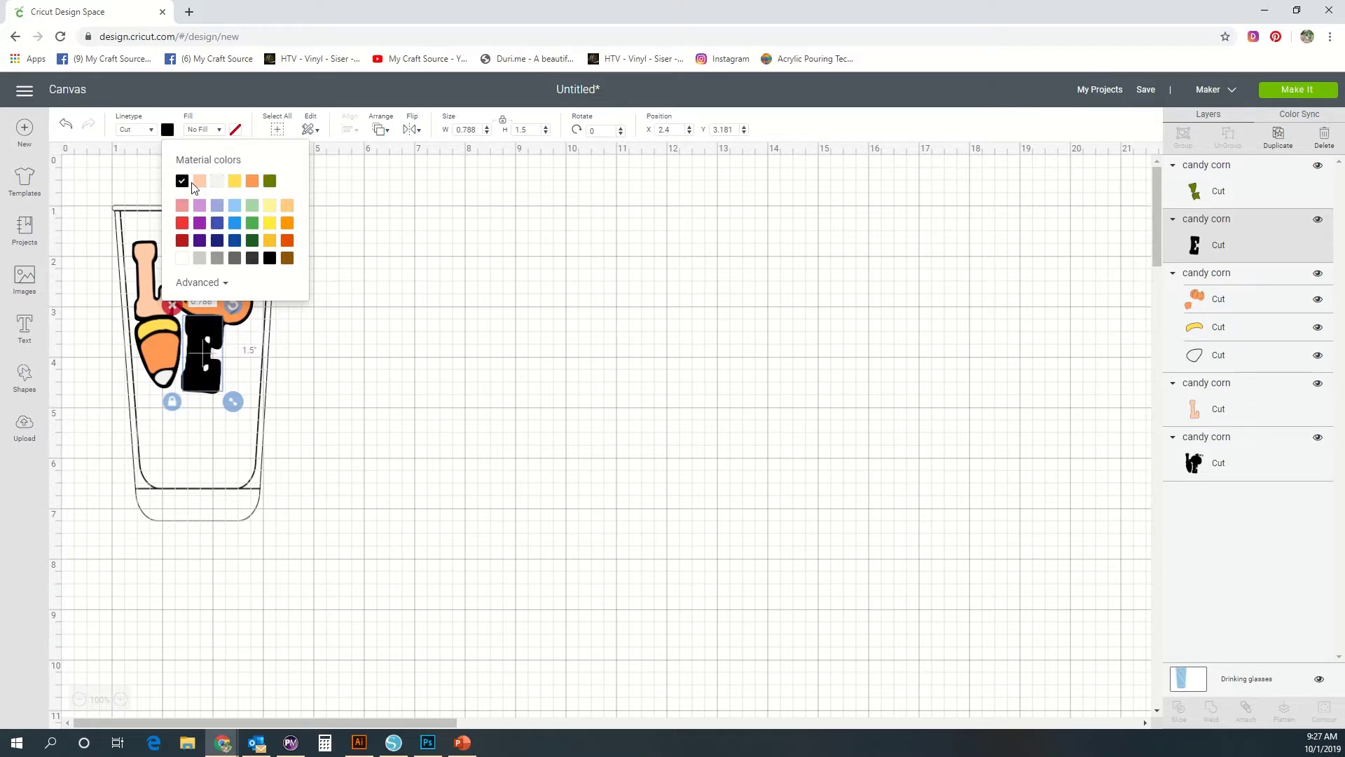
{"action": "left_click", "coordinate": [332, 184]}
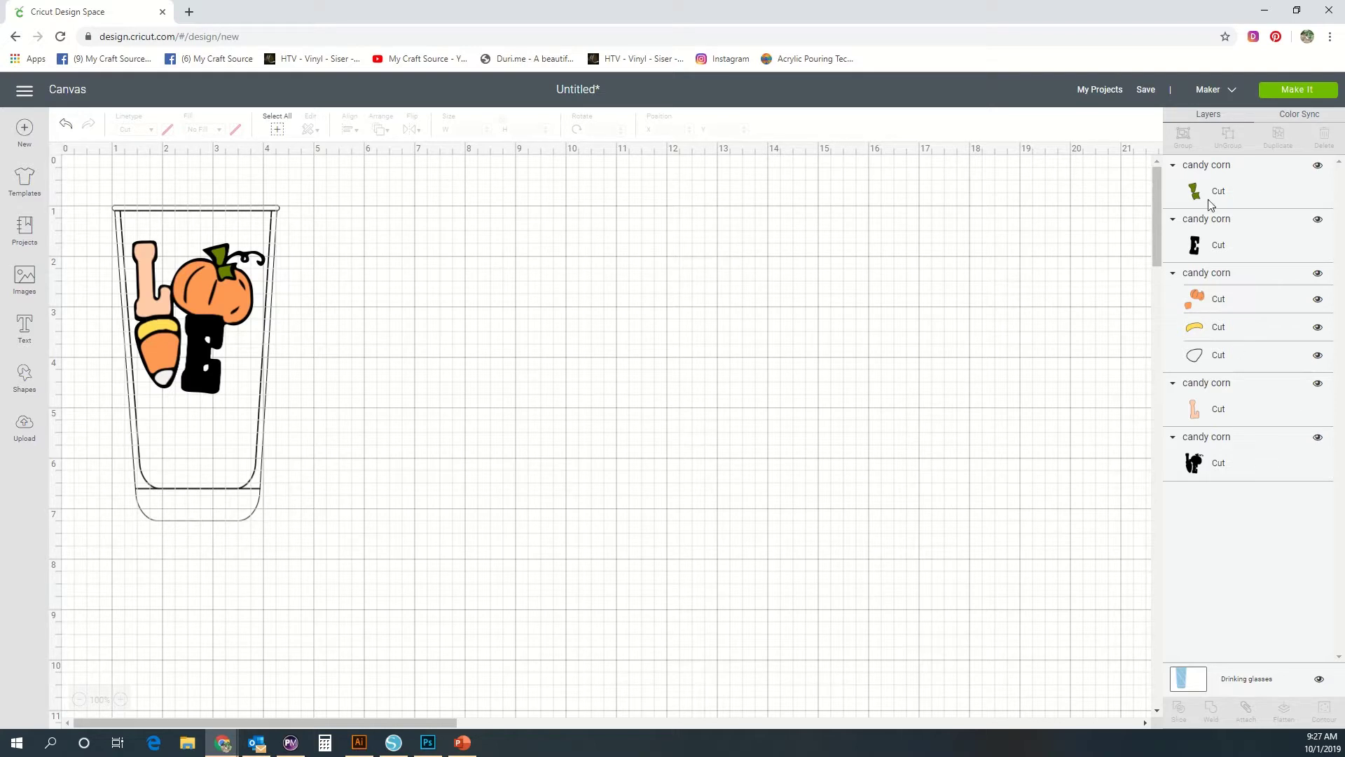
Recolour the pink L letter black.
{"action": "left_click", "coordinate": [1220, 407]}
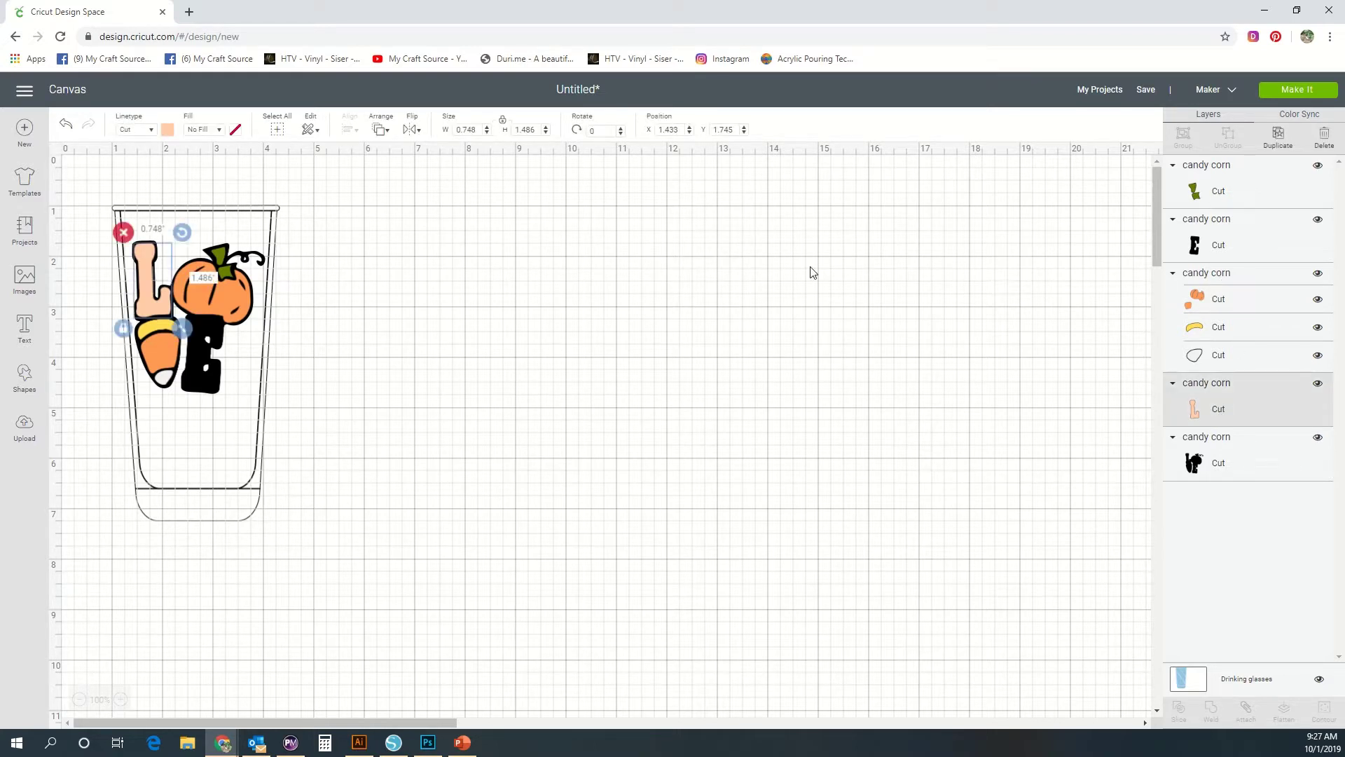
{"action": "left_click", "coordinate": [166, 129]}
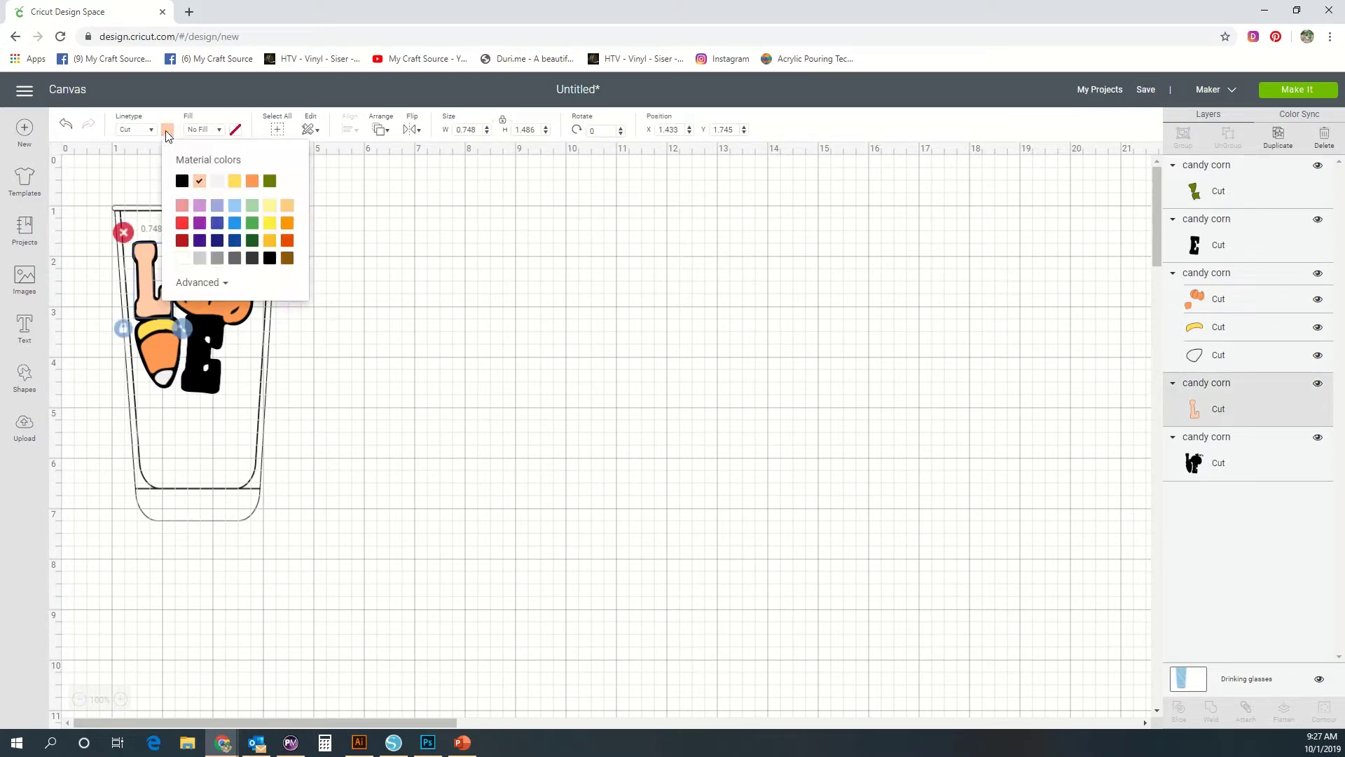
{"action": "left_click", "coordinate": [182, 181]}
{"action": "left_click", "coordinate": [537, 351]}
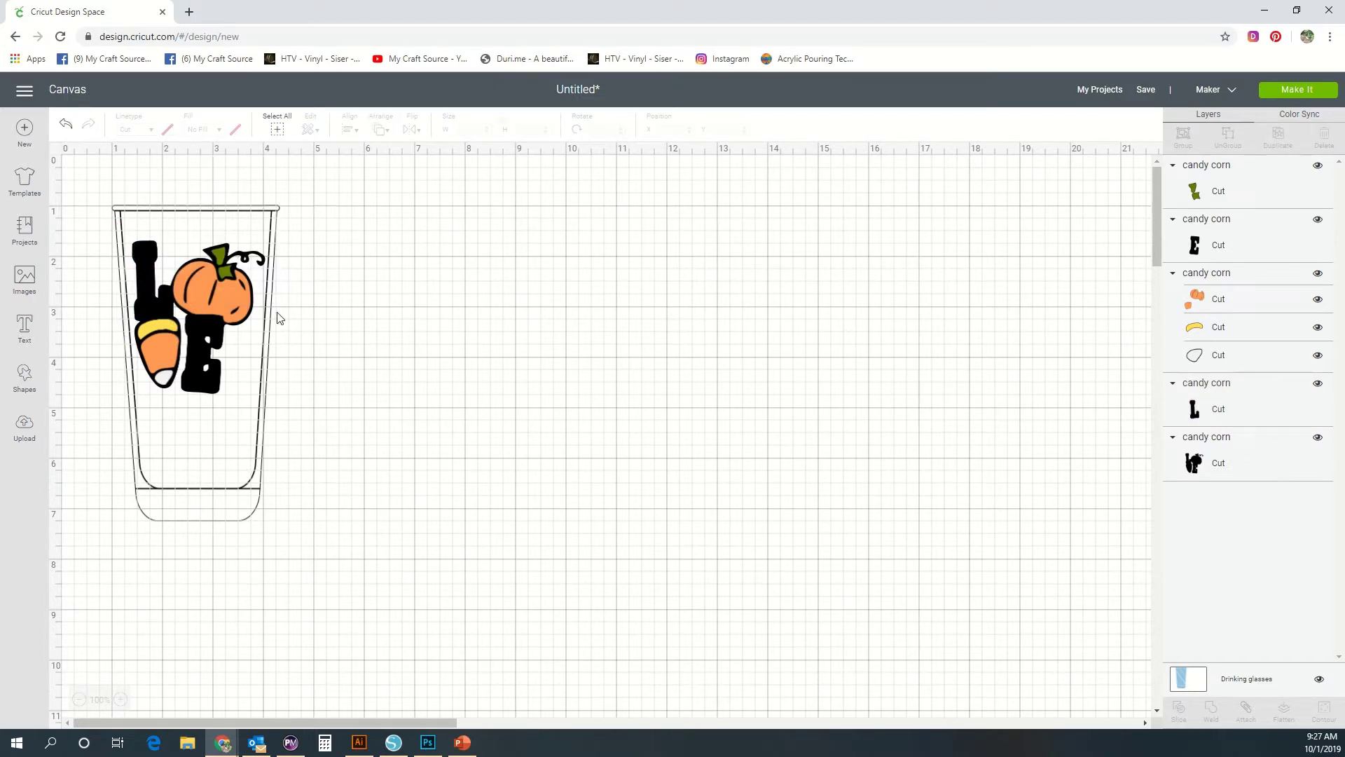
Undo twice to restore the pink L and orange E, then start Make It.
{"action": "left_click", "coordinate": [67, 126]}
{"action": "left_click", "coordinate": [68, 126]}
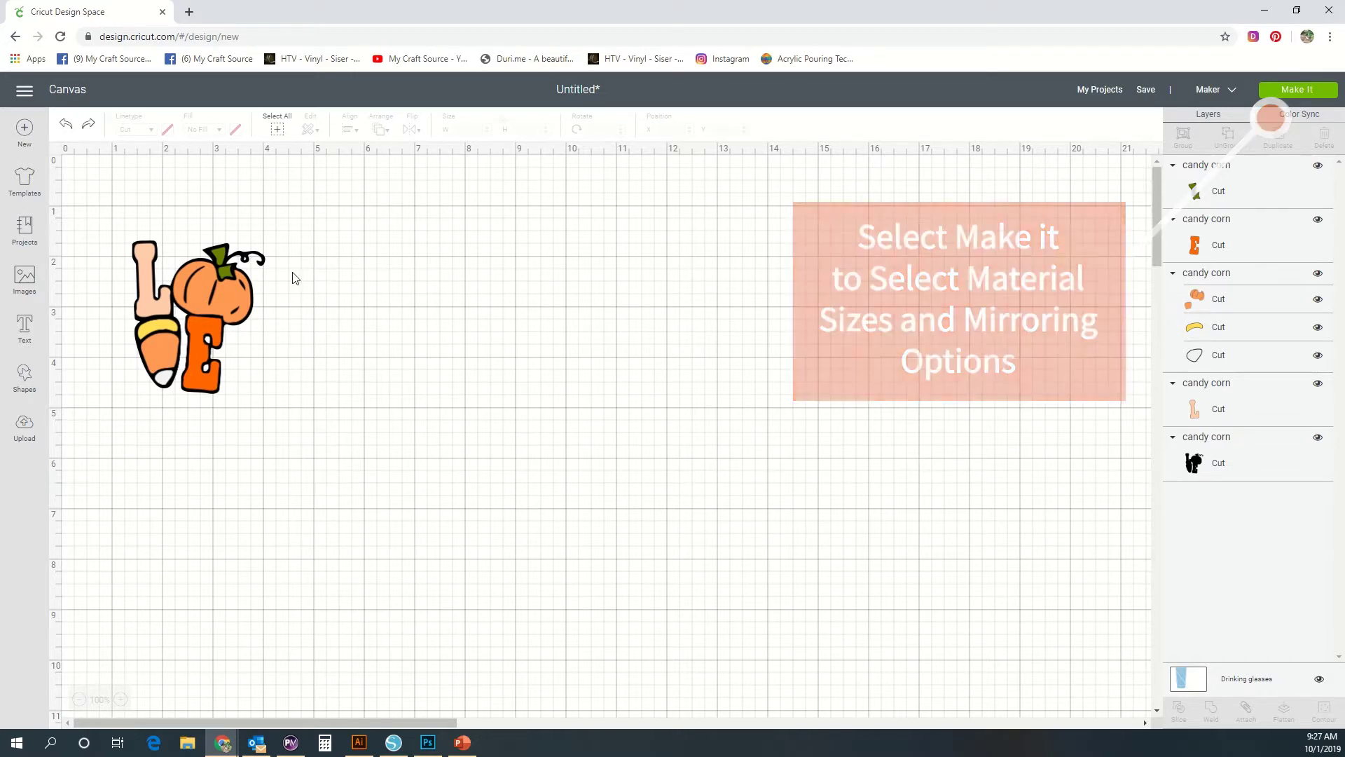
{"action": "left_click", "coordinate": [1301, 89]}
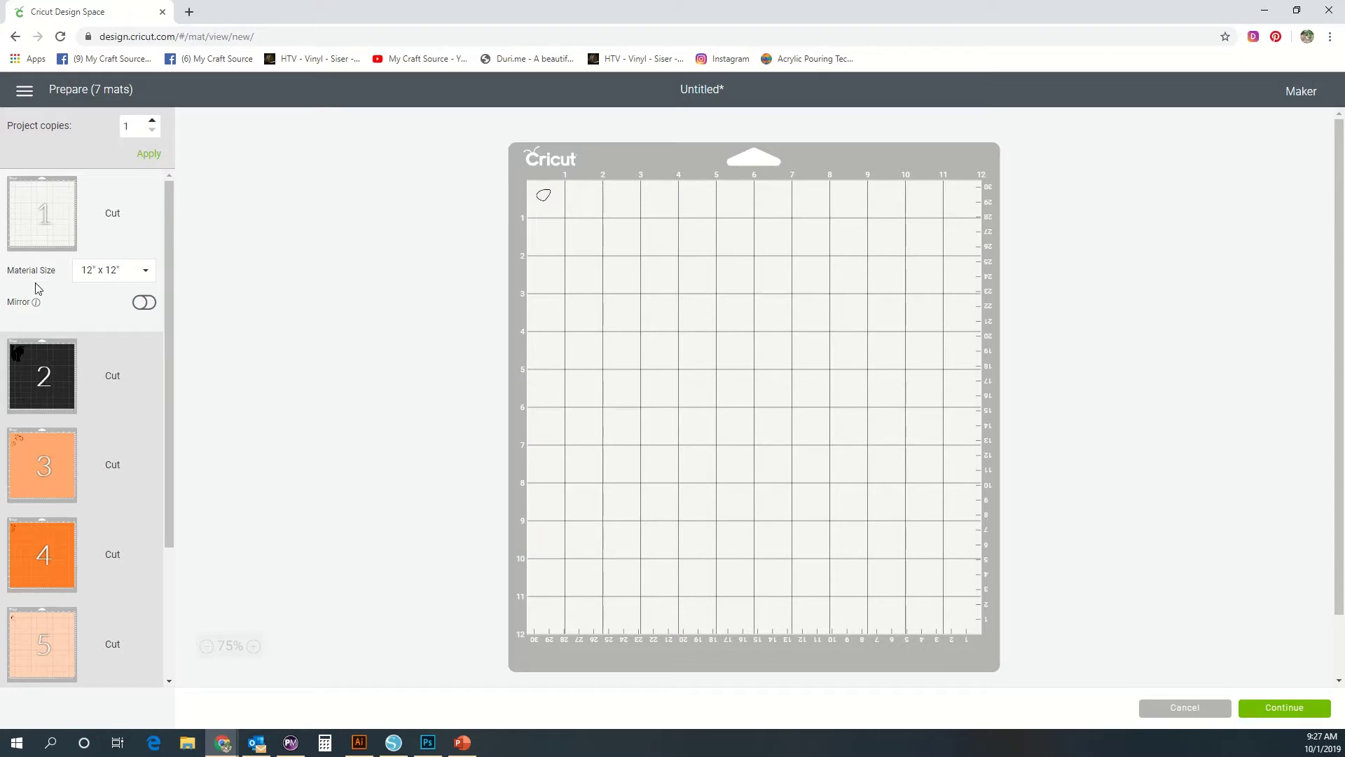
Mirror mat 1 at 12" x 12", continue, then cancel the cut back to Prepare.
{"action": "left_click", "coordinate": [143, 303]}
{"action": "left_click", "coordinate": [102, 272]}
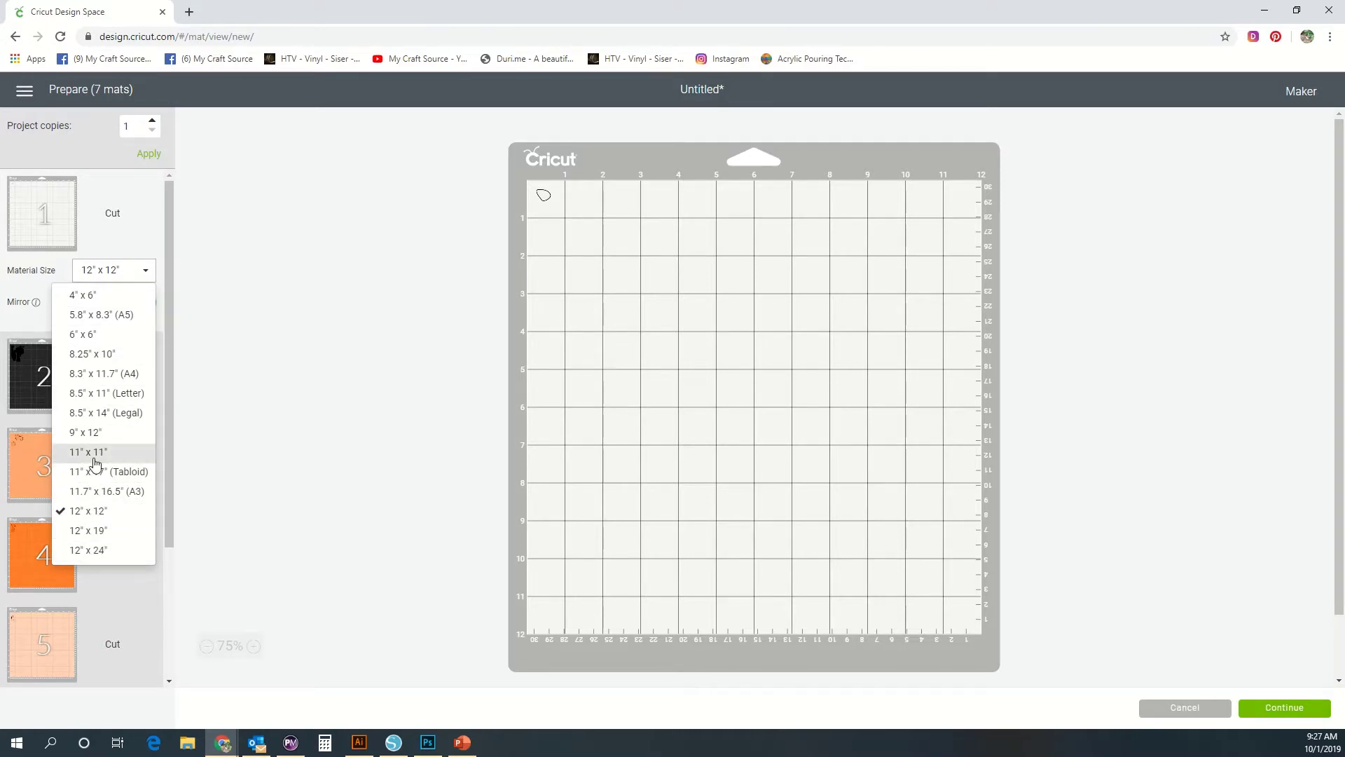
{"action": "left_click", "coordinate": [142, 227]}
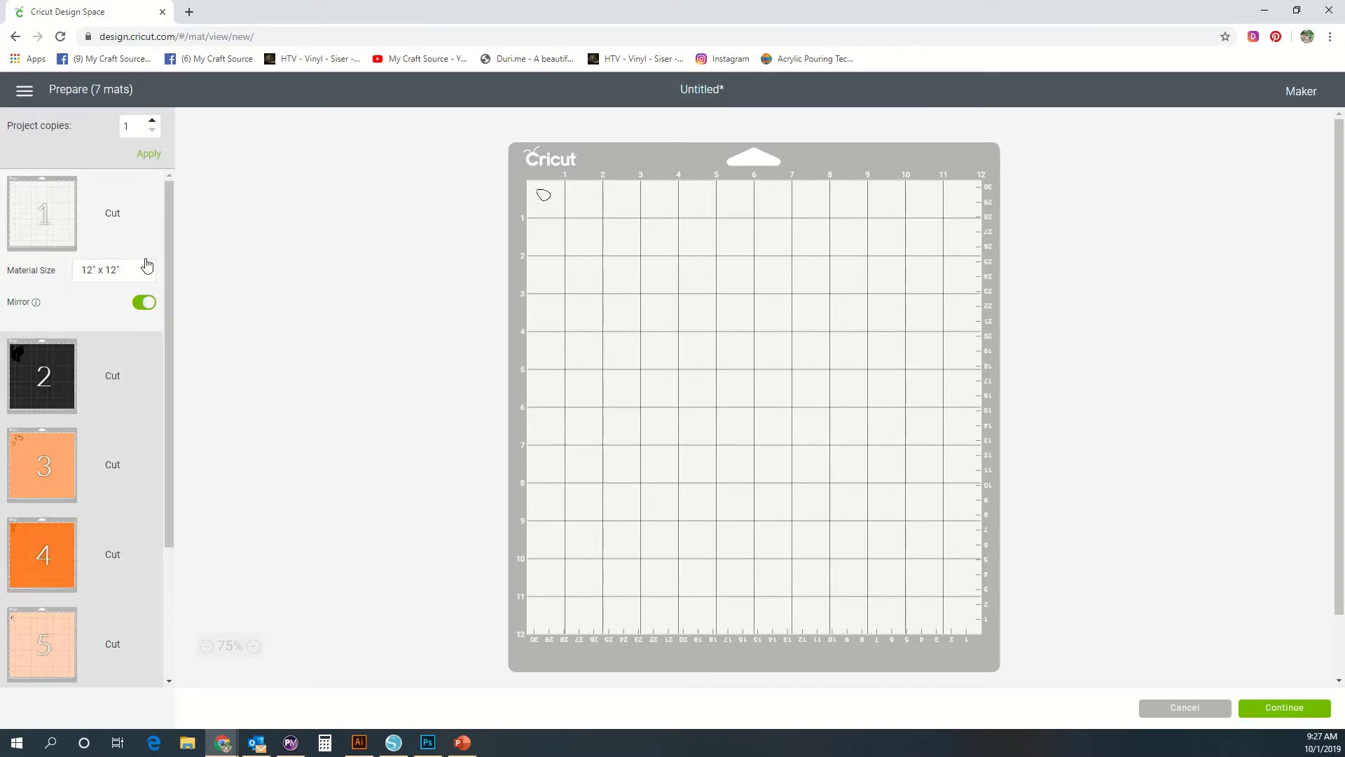
{"action": "left_click", "coordinate": [1298, 716]}
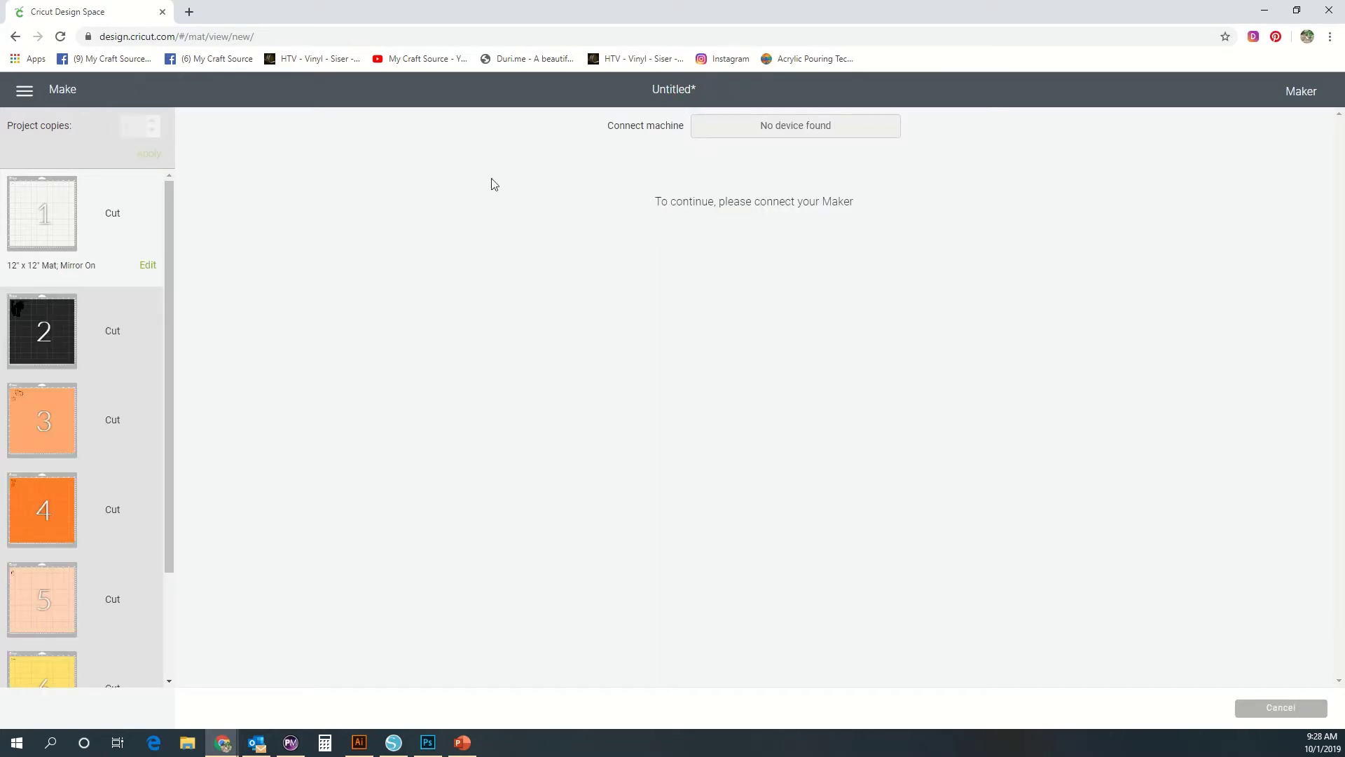
{"action": "left_click", "coordinate": [14, 36]}
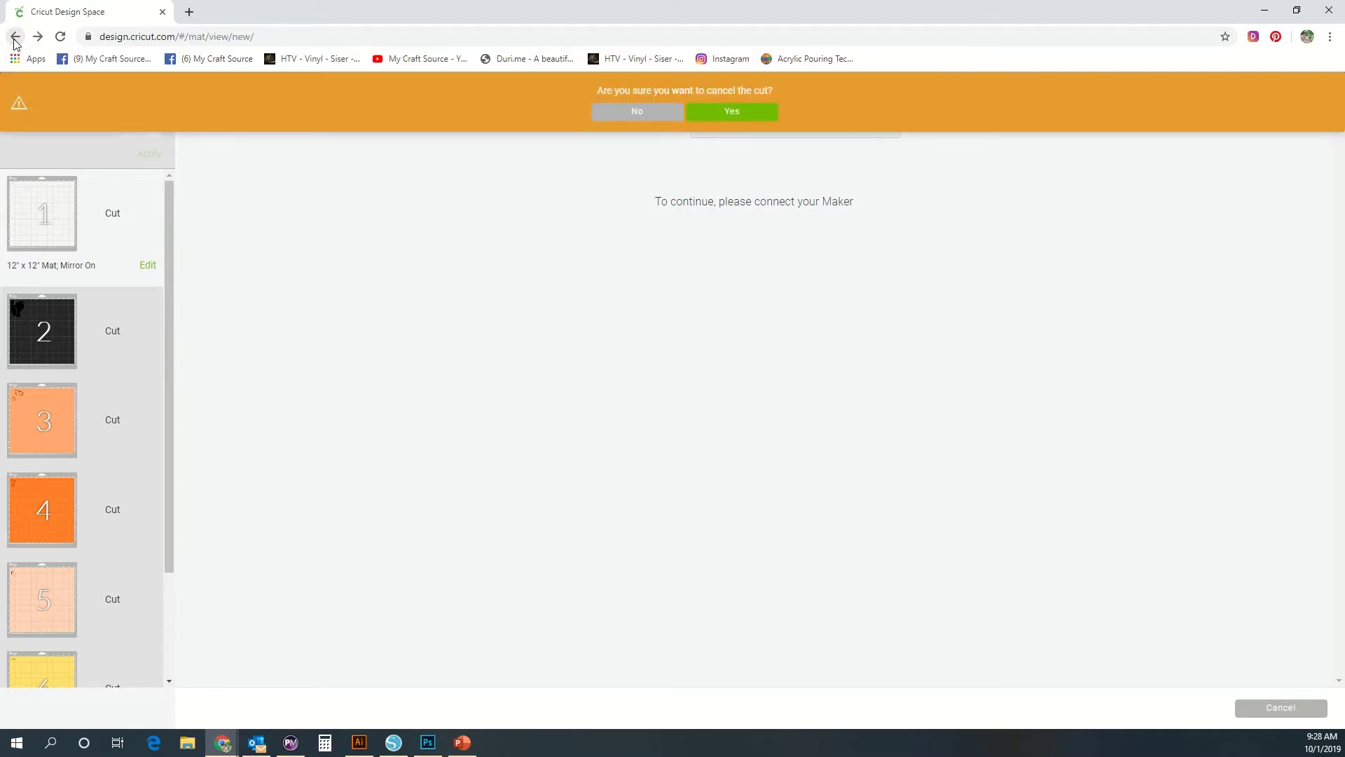
{"action": "left_click", "coordinate": [729, 115]}
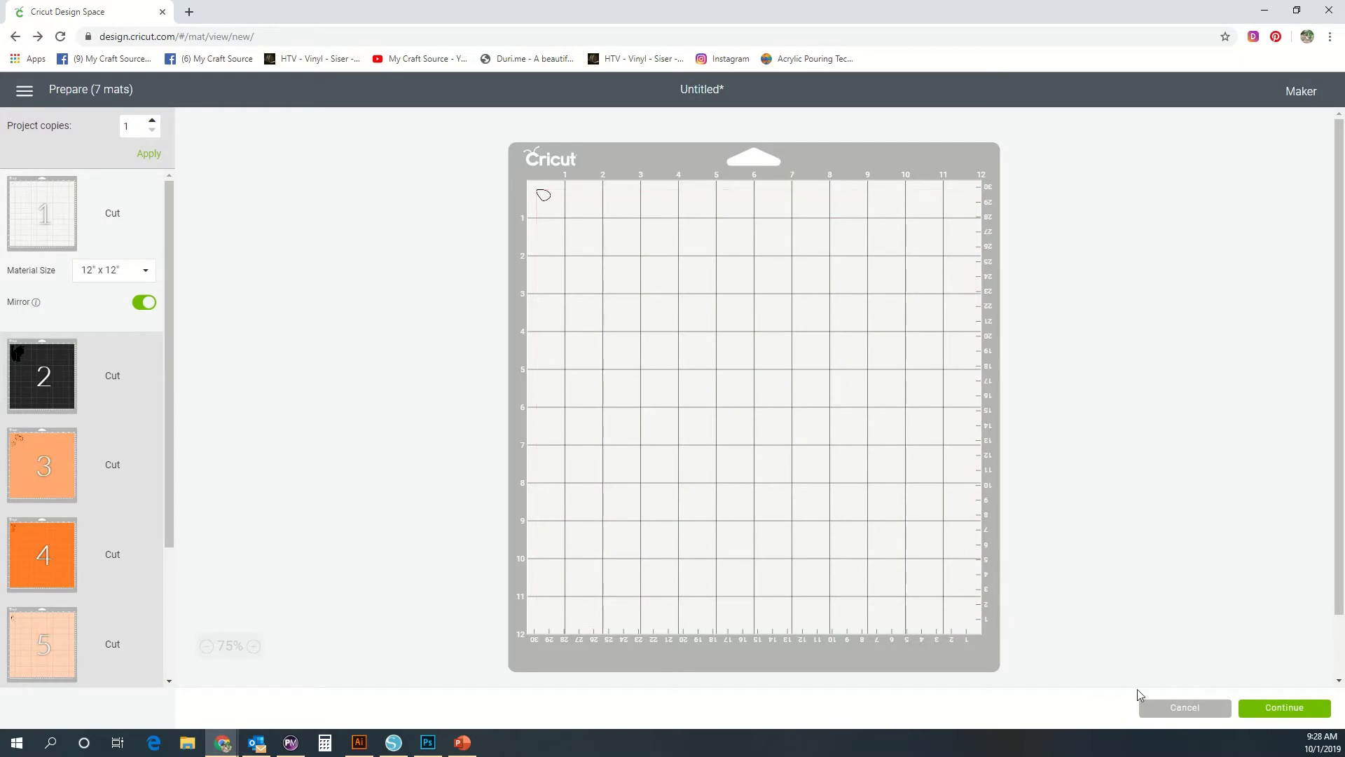
Return to the canvas and add a 'Hi there!' text box.
{"action": "left_click", "coordinate": [1183, 709]}
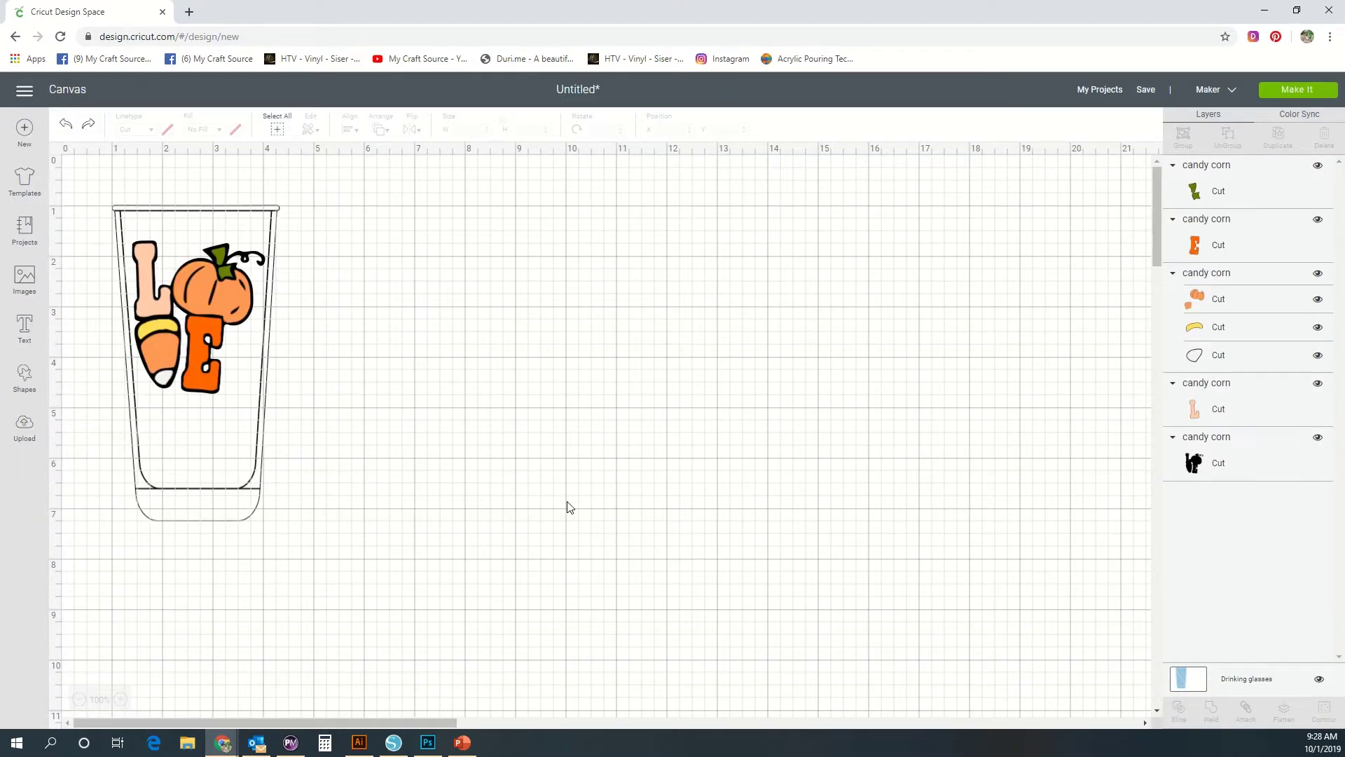
{"action": "left_click", "coordinate": [25, 327]}
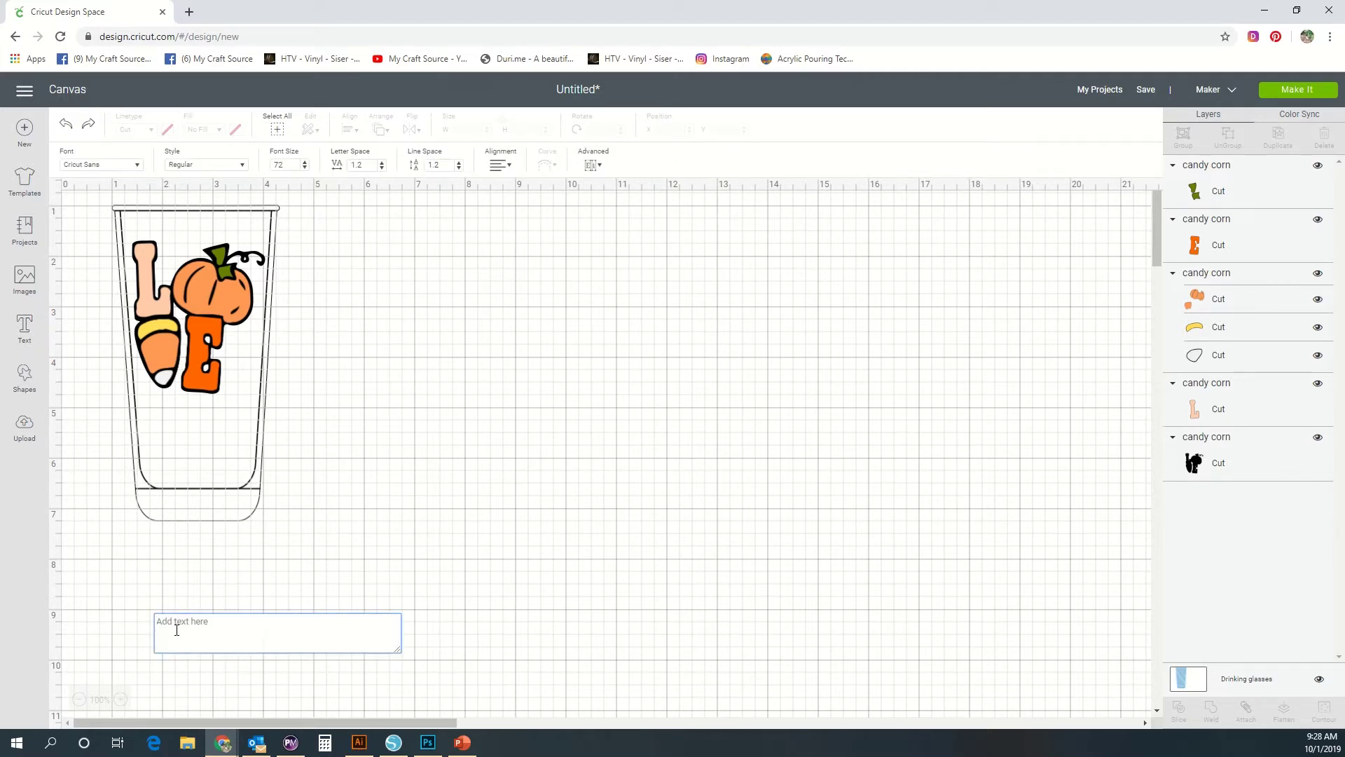
{"action": "type", "text": "Hi there!"}
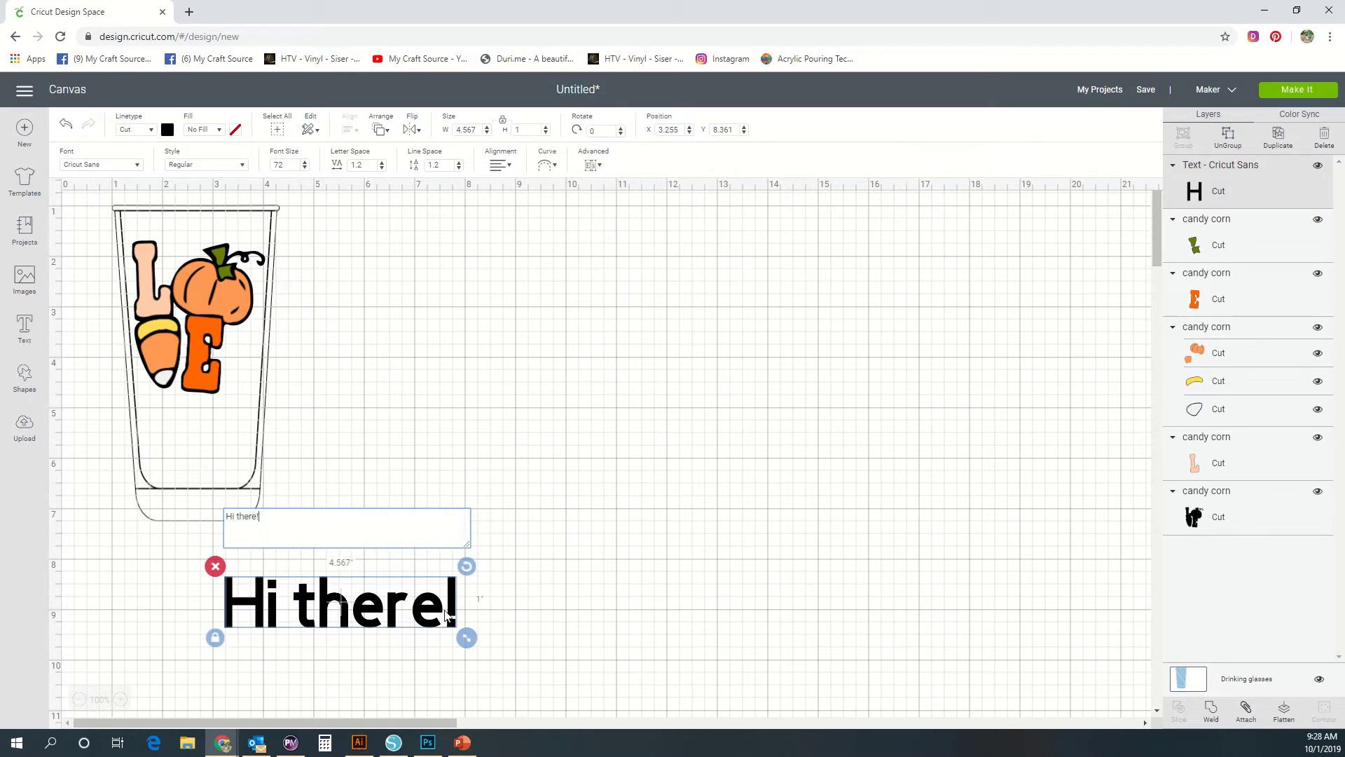
{"action": "left_click", "coordinate": [533, 621]}
Place the 'Hi there!' text beside the glass and bring up its font list.
{"action": "left_click_drag", "start_coordinate": [381, 617], "coordinate": [480, 293]}
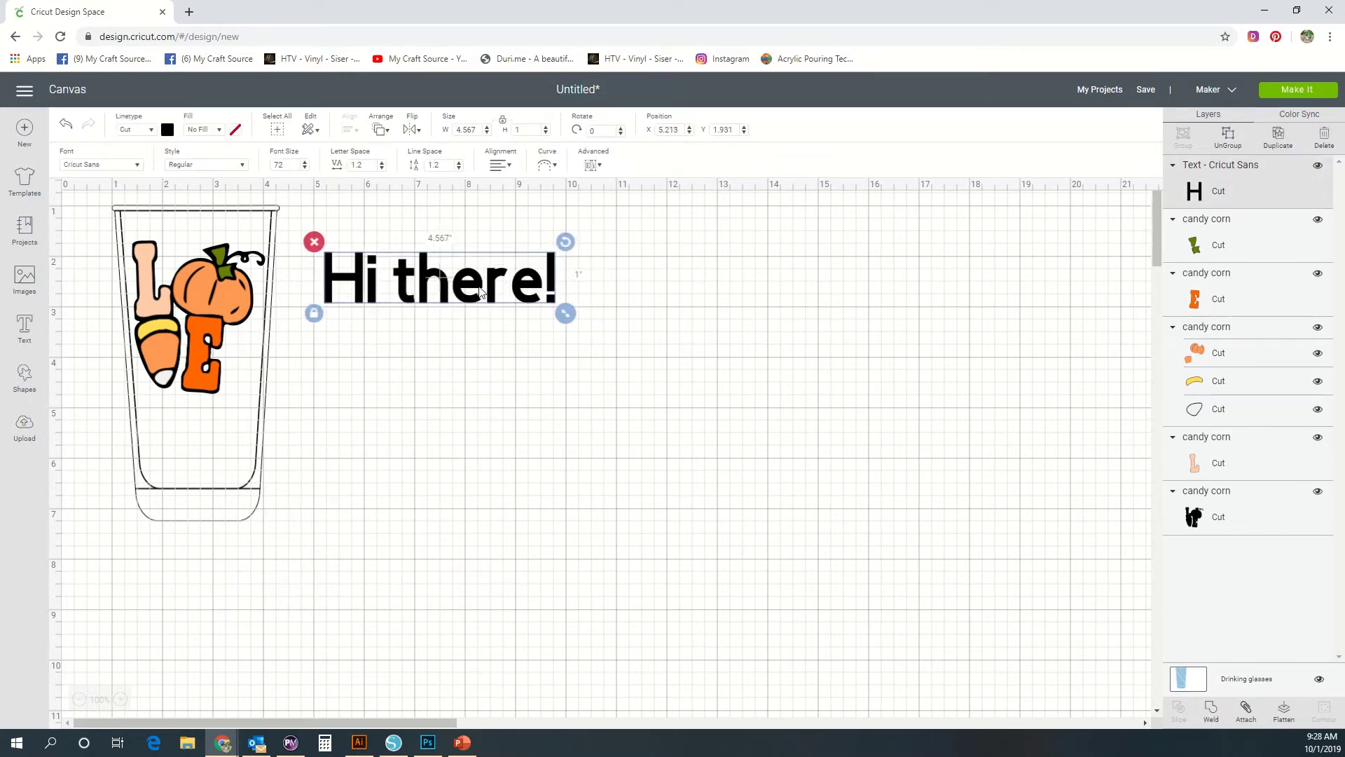
{"action": "left_click", "coordinate": [481, 293]}
{"action": "double_click", "coordinate": [524, 299]}
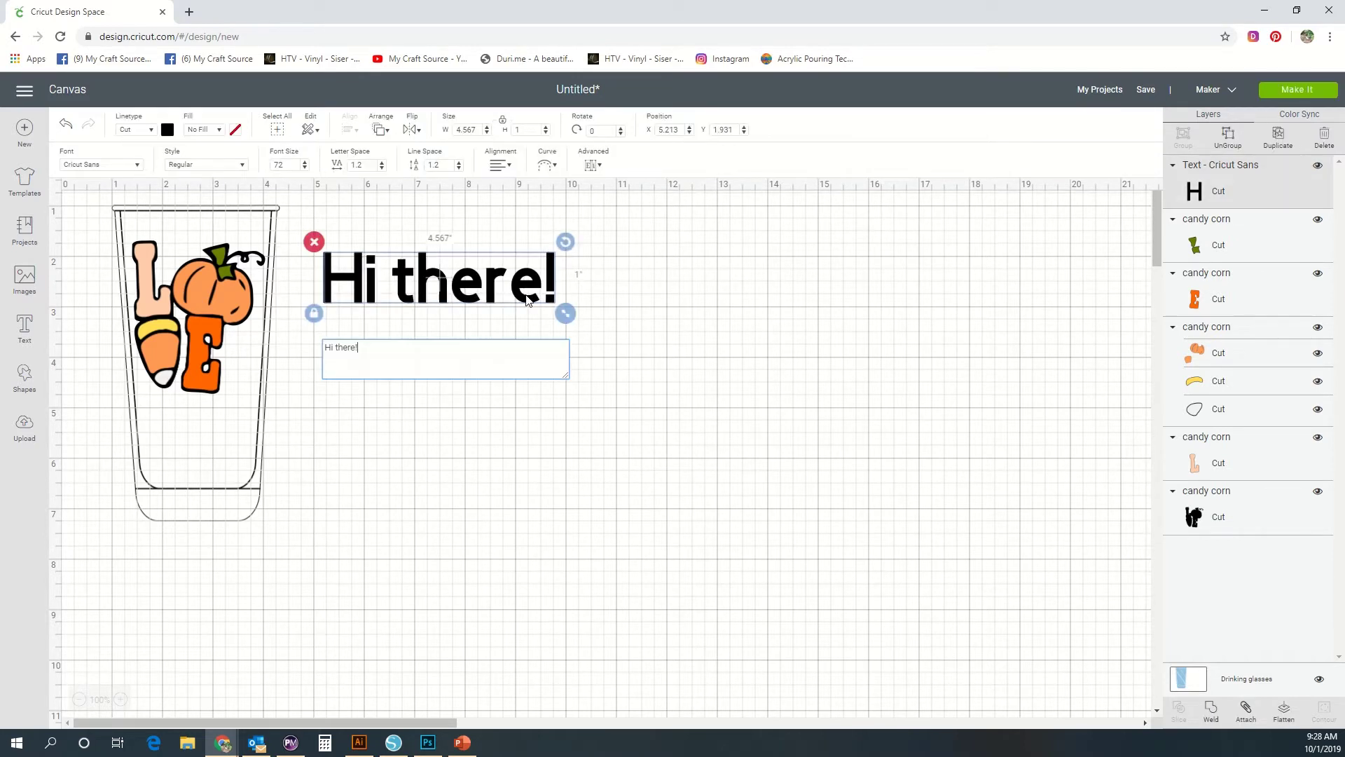
{"action": "left_click", "coordinate": [136, 166]}
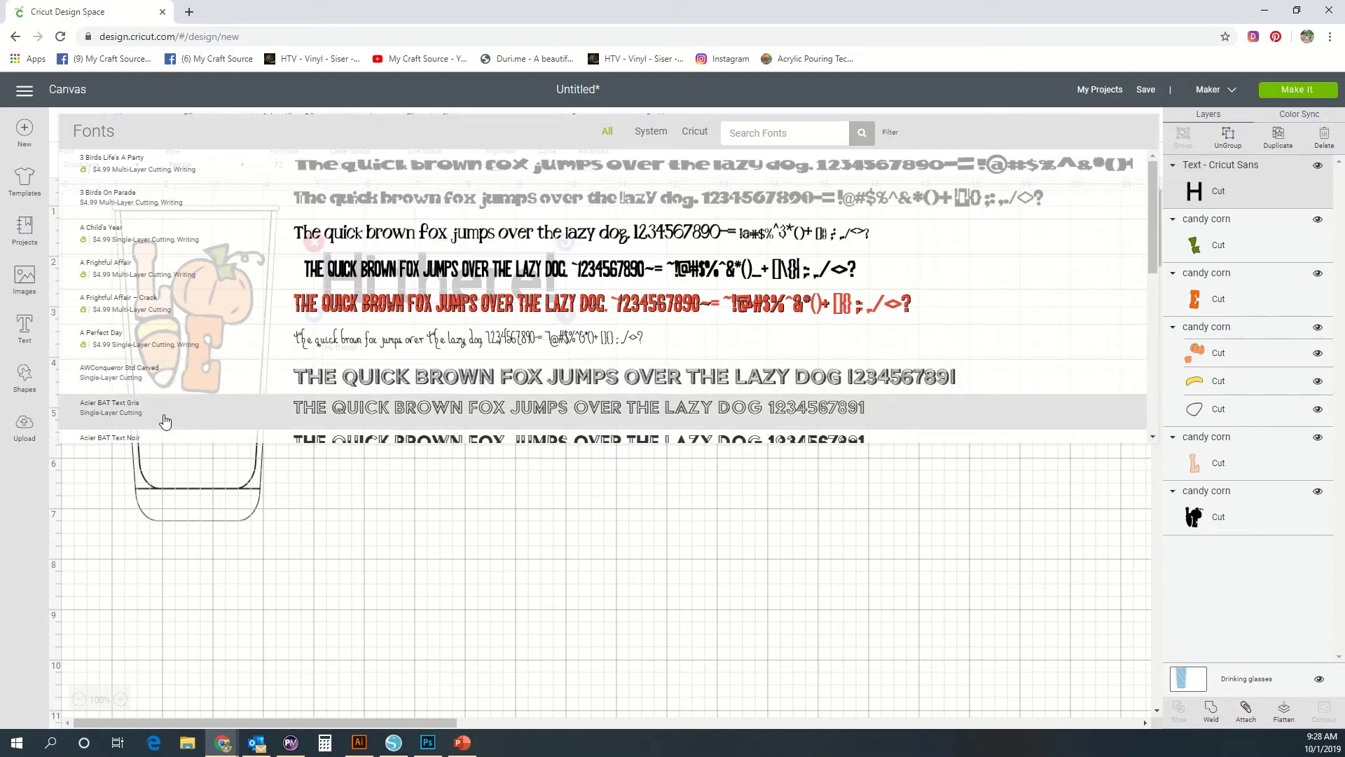
Change the greeting's font from AWConqueror Std Carved to Agency FB and reselect it.
{"action": "left_click", "coordinate": [354, 391]}
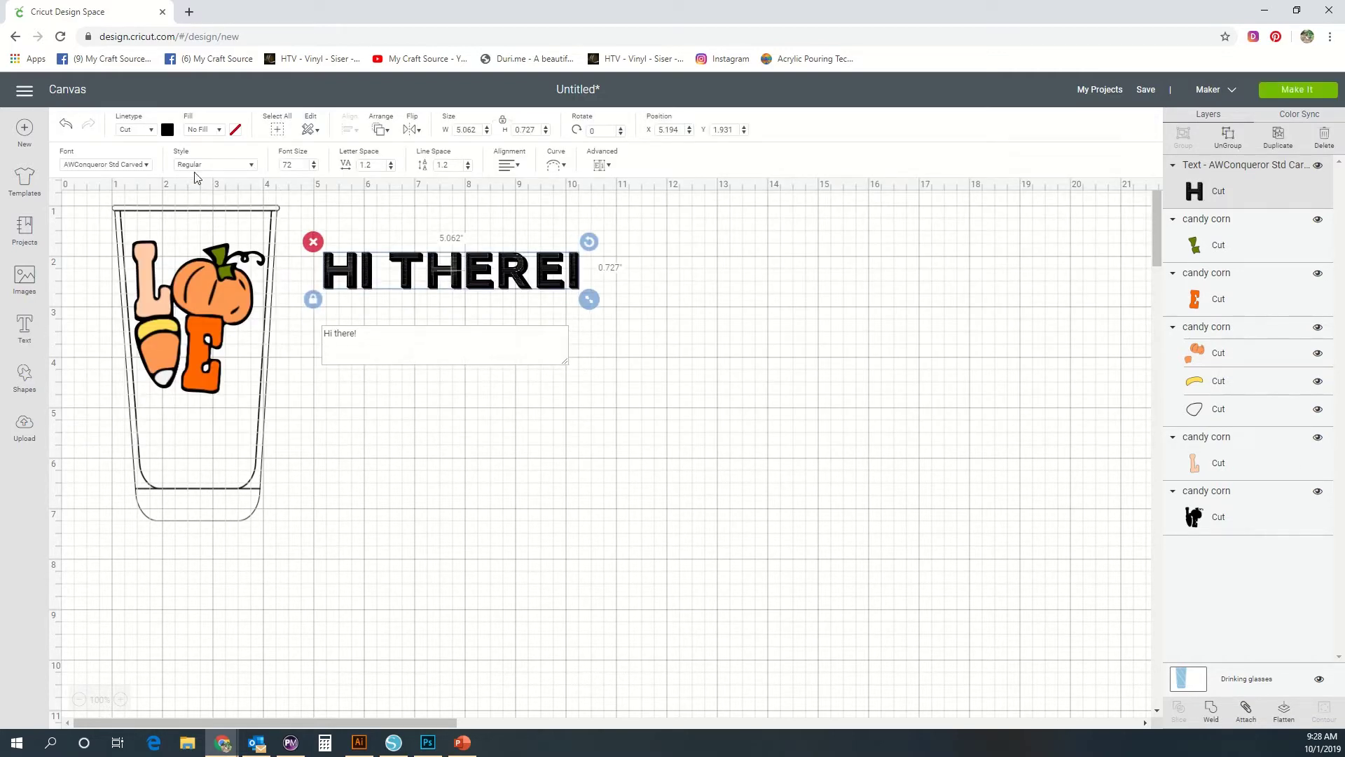
{"action": "left_click", "coordinate": [147, 165]}
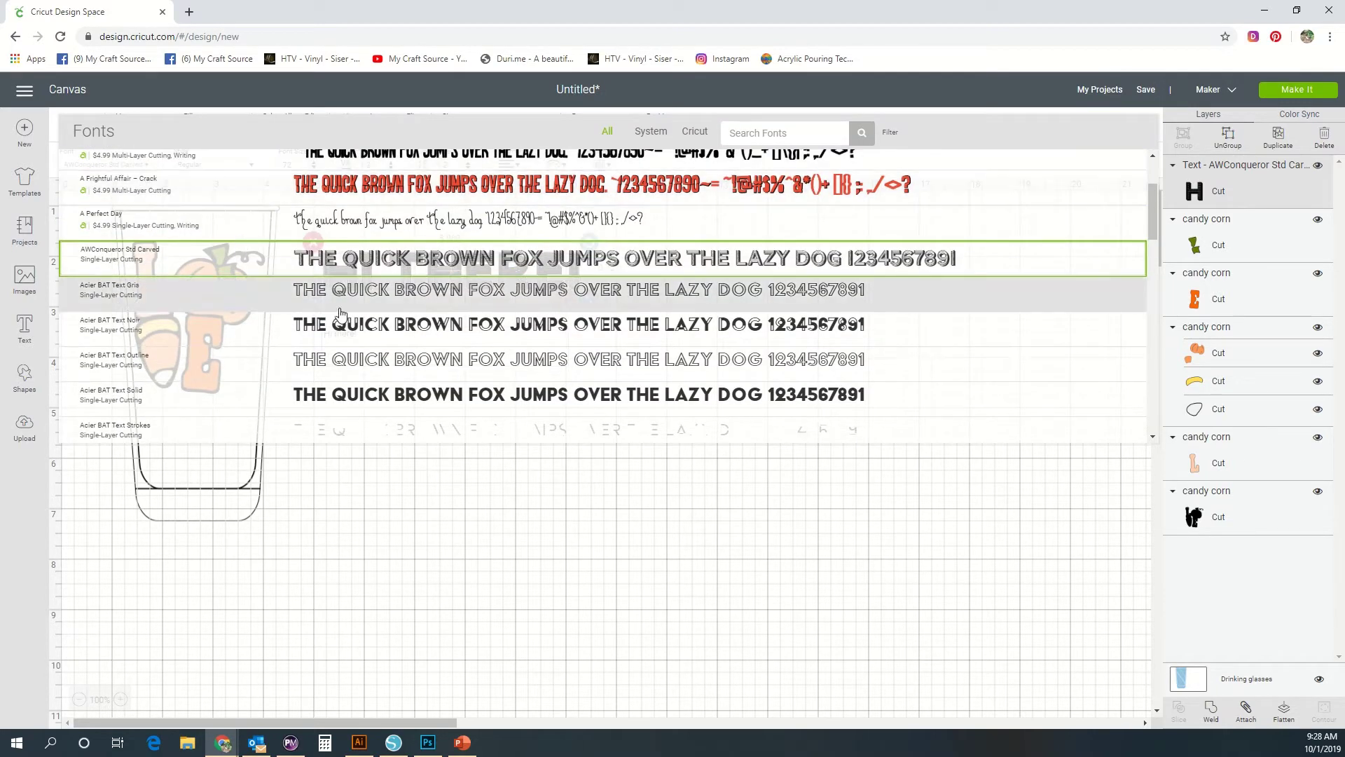
{"action": "scroll", "coordinate": [378, 350], "scroll_direction": "down", "scroll_amount": 5}
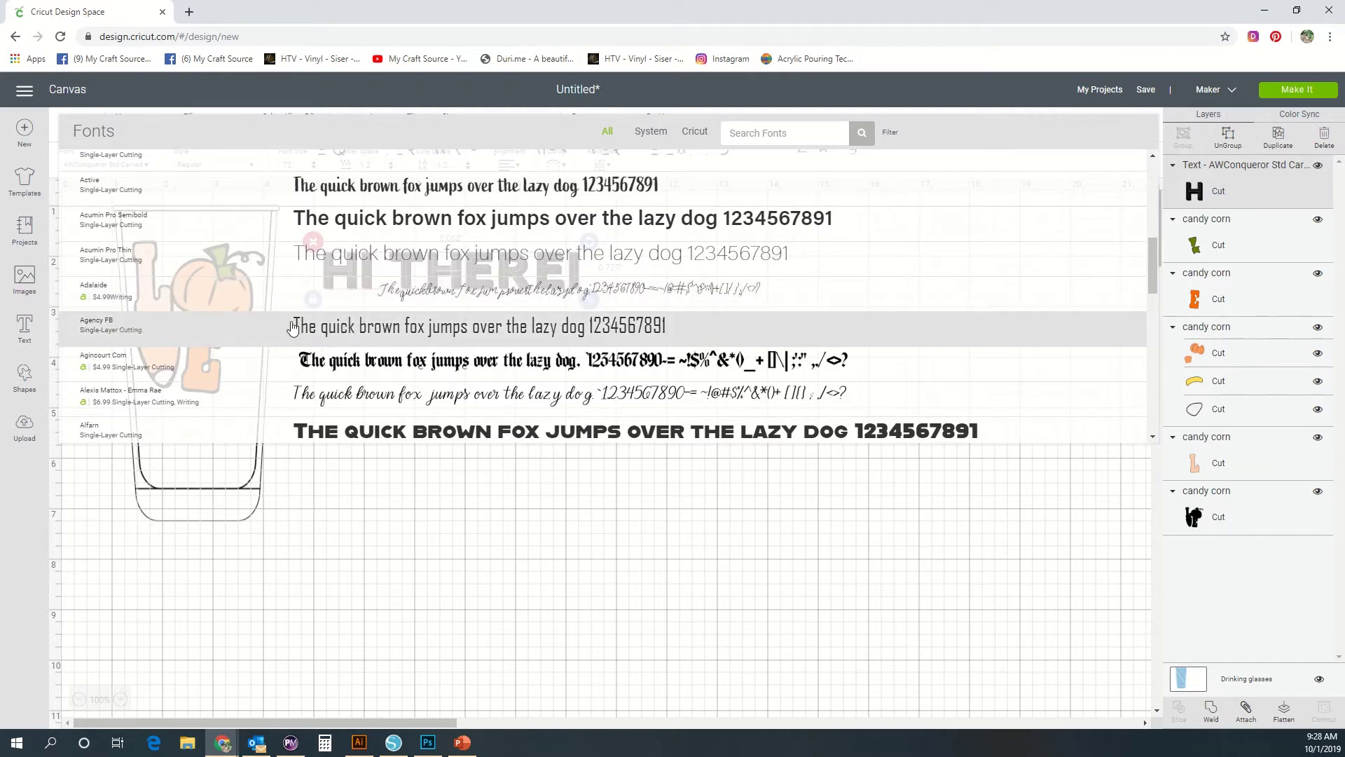
{"action": "left_click", "coordinate": [324, 326]}
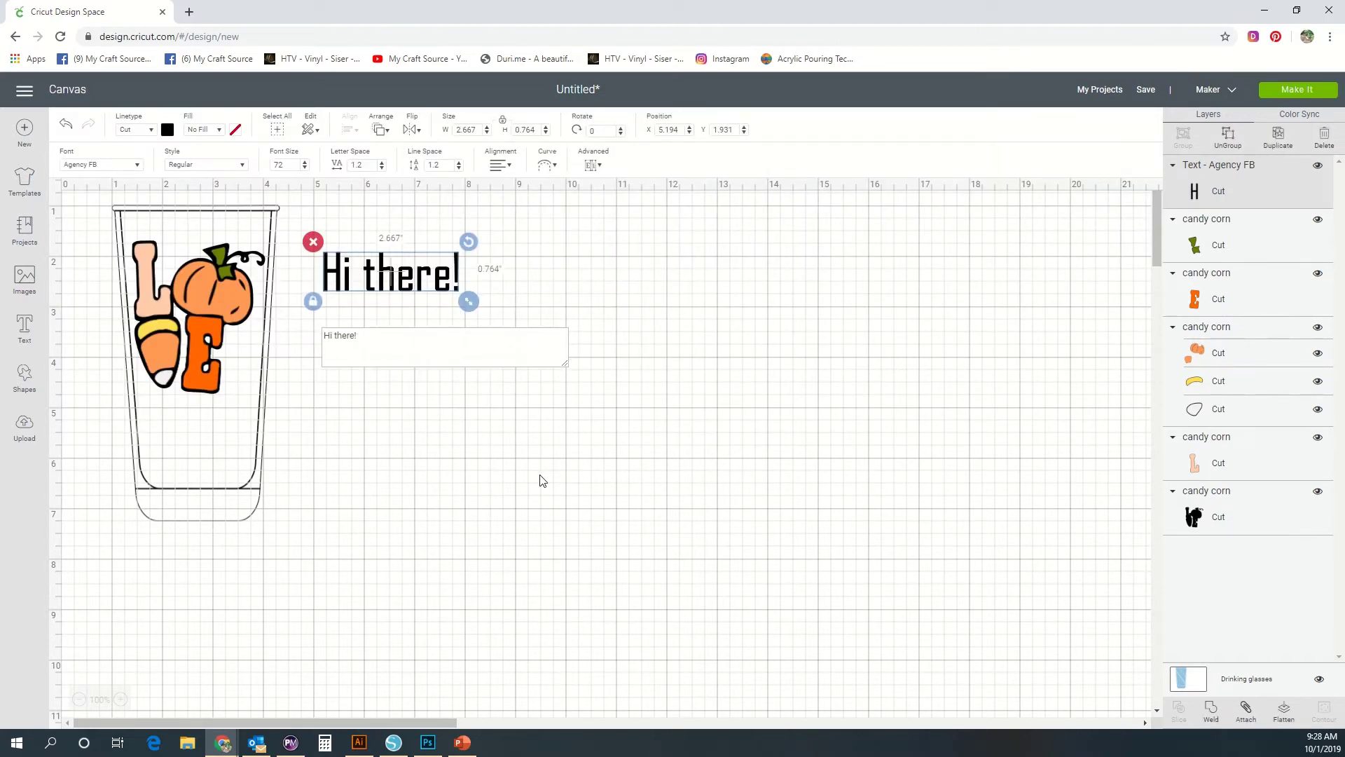
{"action": "left_click", "coordinate": [469, 446]}
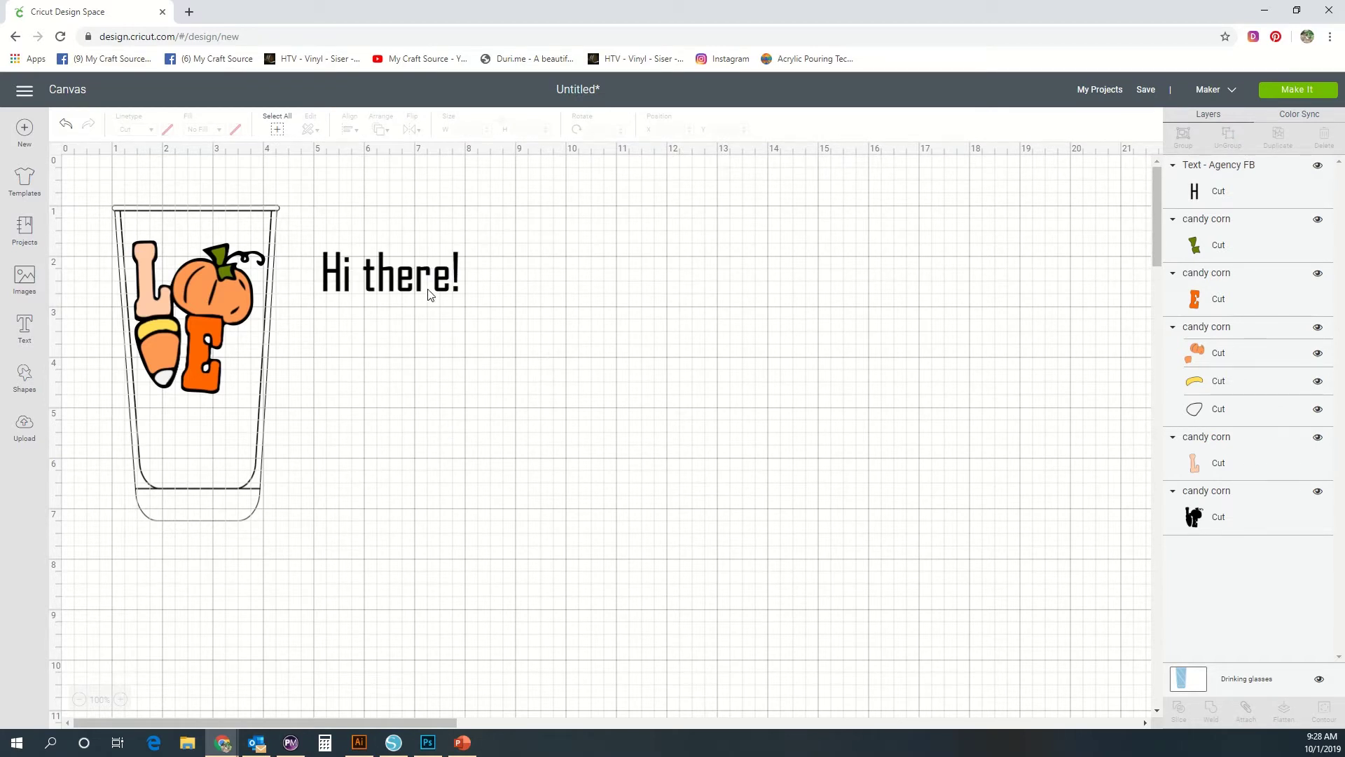
{"action": "left_click", "coordinate": [430, 295]}
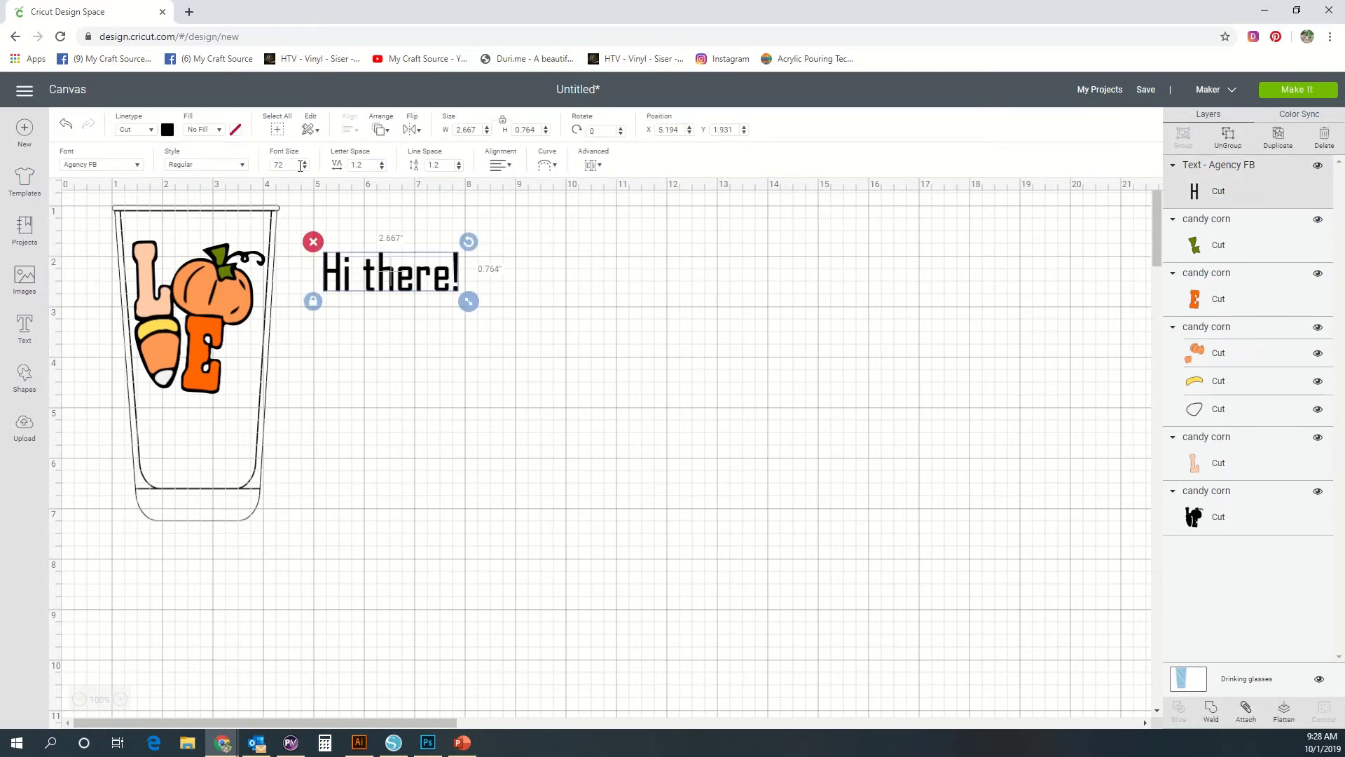
Enlarge 'Hi there!' to font size 104.62 and curve it into an arc.
{"action": "left_click_drag", "start_coordinate": [469, 302], "coordinate": [508, 338]}
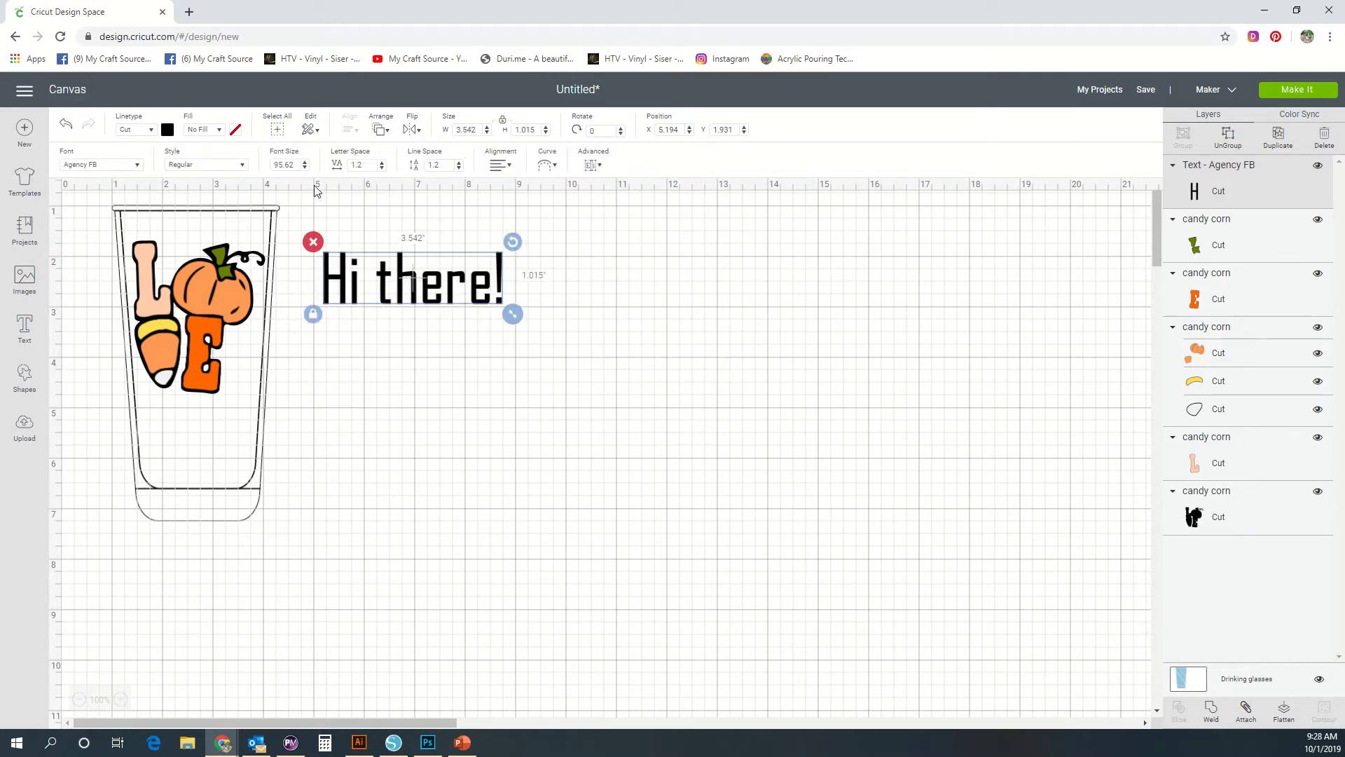
{"action": "left_click", "coordinate": [307, 162]}
{"action": "left_click", "coordinate": [306, 162]}
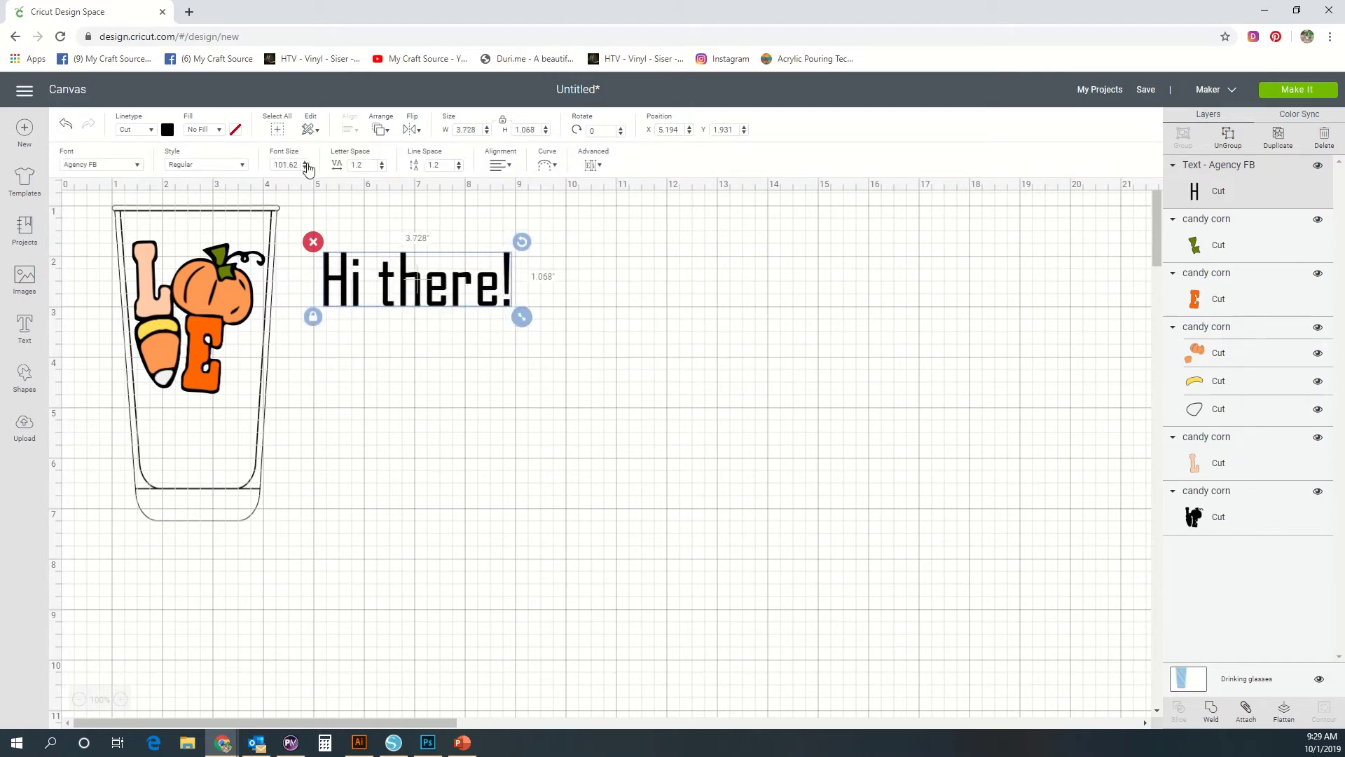
{"action": "left_click", "coordinate": [306, 162]}
{"action": "left_click", "coordinate": [306, 163]}
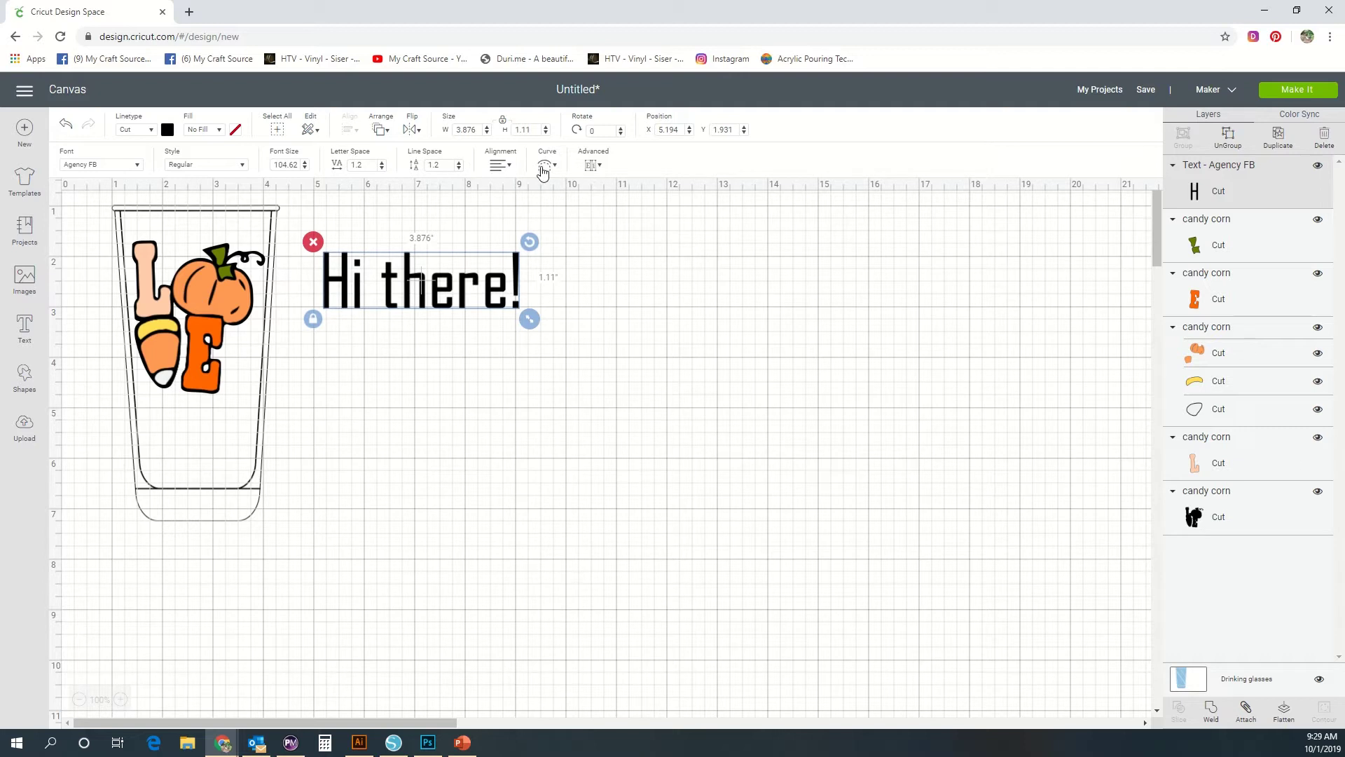
{"action": "left_click", "coordinate": [548, 167]}
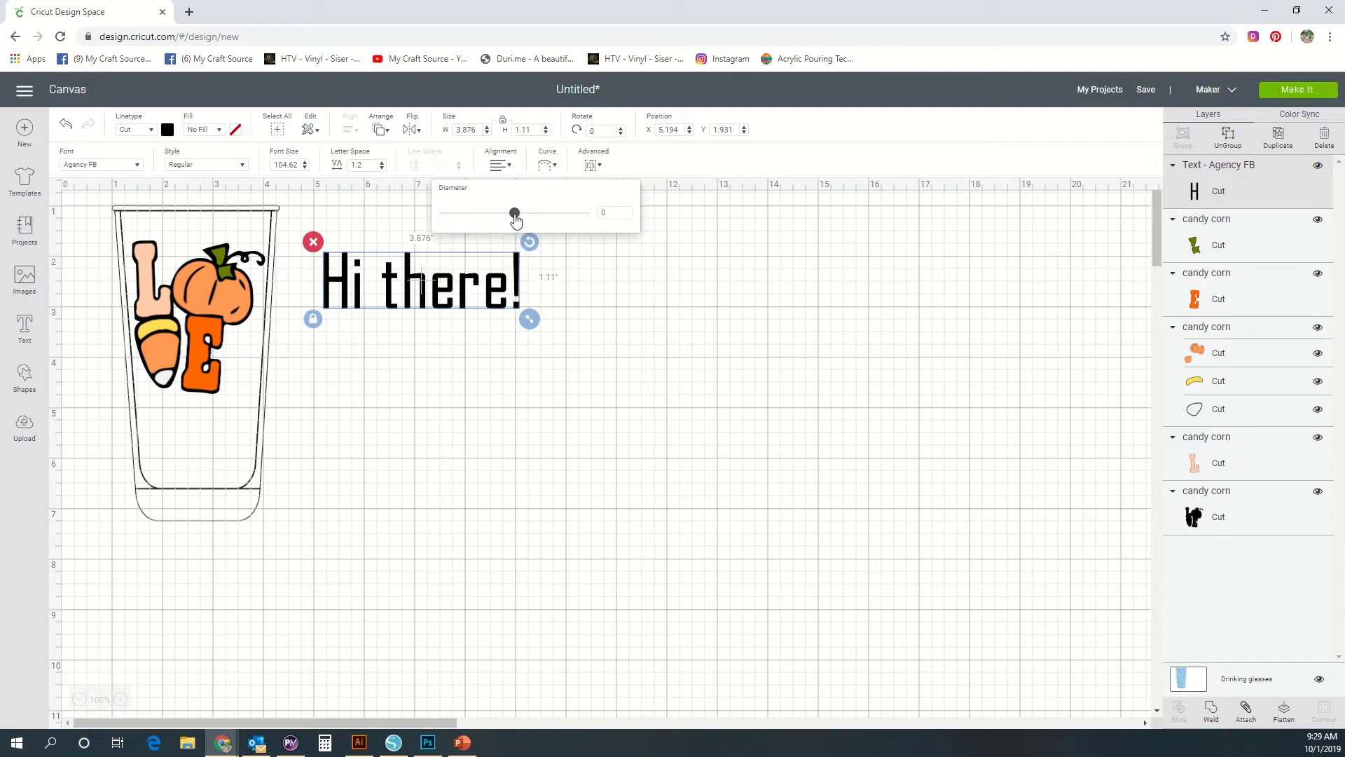
{"action": "left_click_drag", "start_coordinate": [514, 213], "coordinate": [560, 217]}
Ungroup the text to letters and scatter the e's, r and ! around.
{"action": "left_click", "coordinate": [602, 167]}
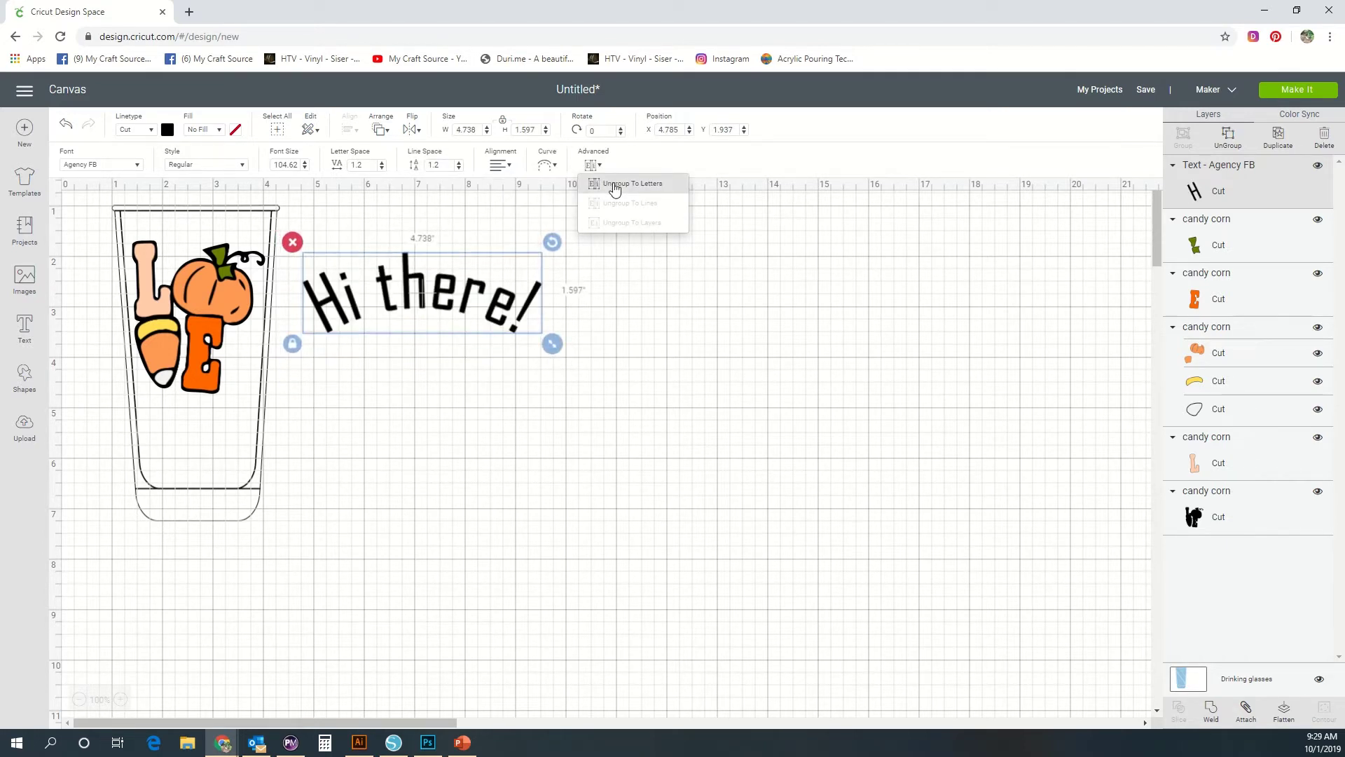
{"action": "left_click", "coordinate": [614, 188]}
{"action": "left_click_drag", "start_coordinate": [522, 319], "coordinate": [503, 263]}
{"action": "left_click_drag", "start_coordinate": [475, 309], "coordinate": [502, 354]}
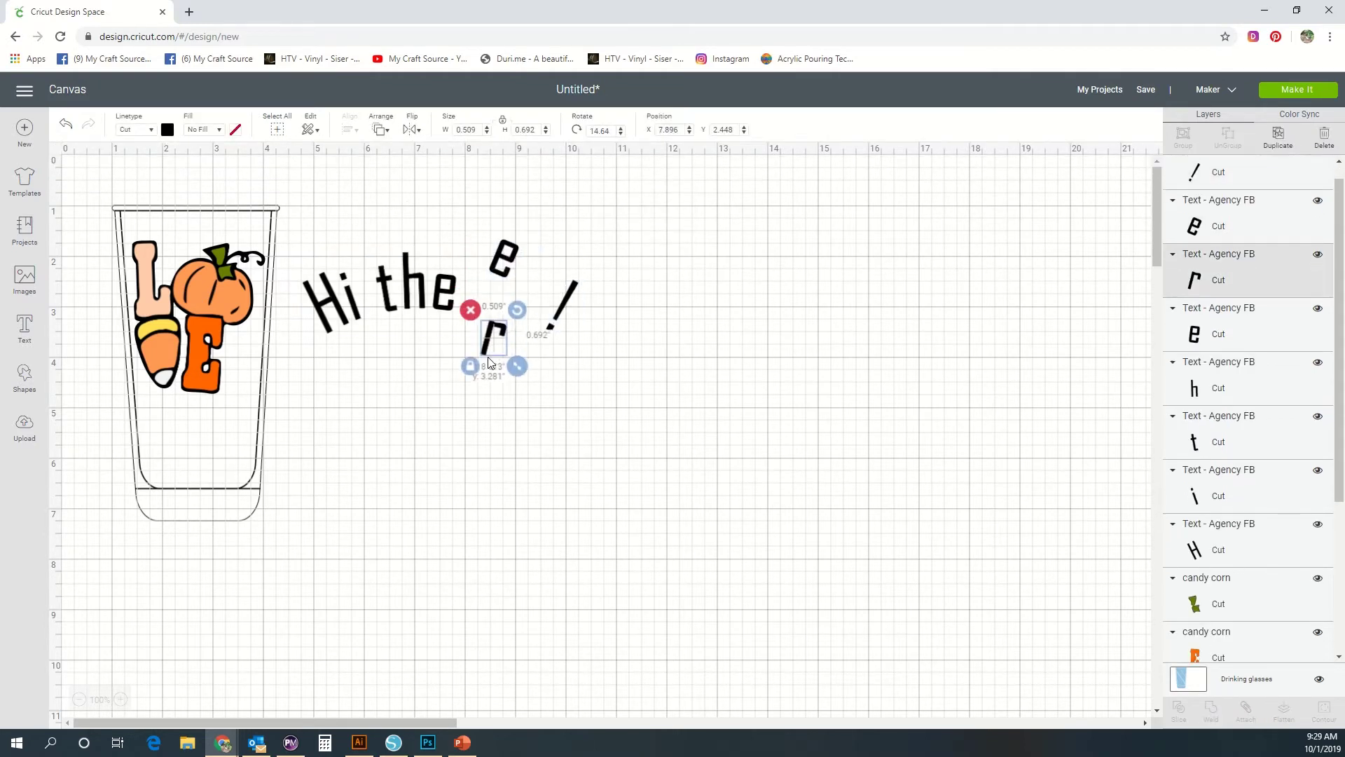
{"action": "left_click_drag", "start_coordinate": [445, 293], "coordinate": [445, 248]}
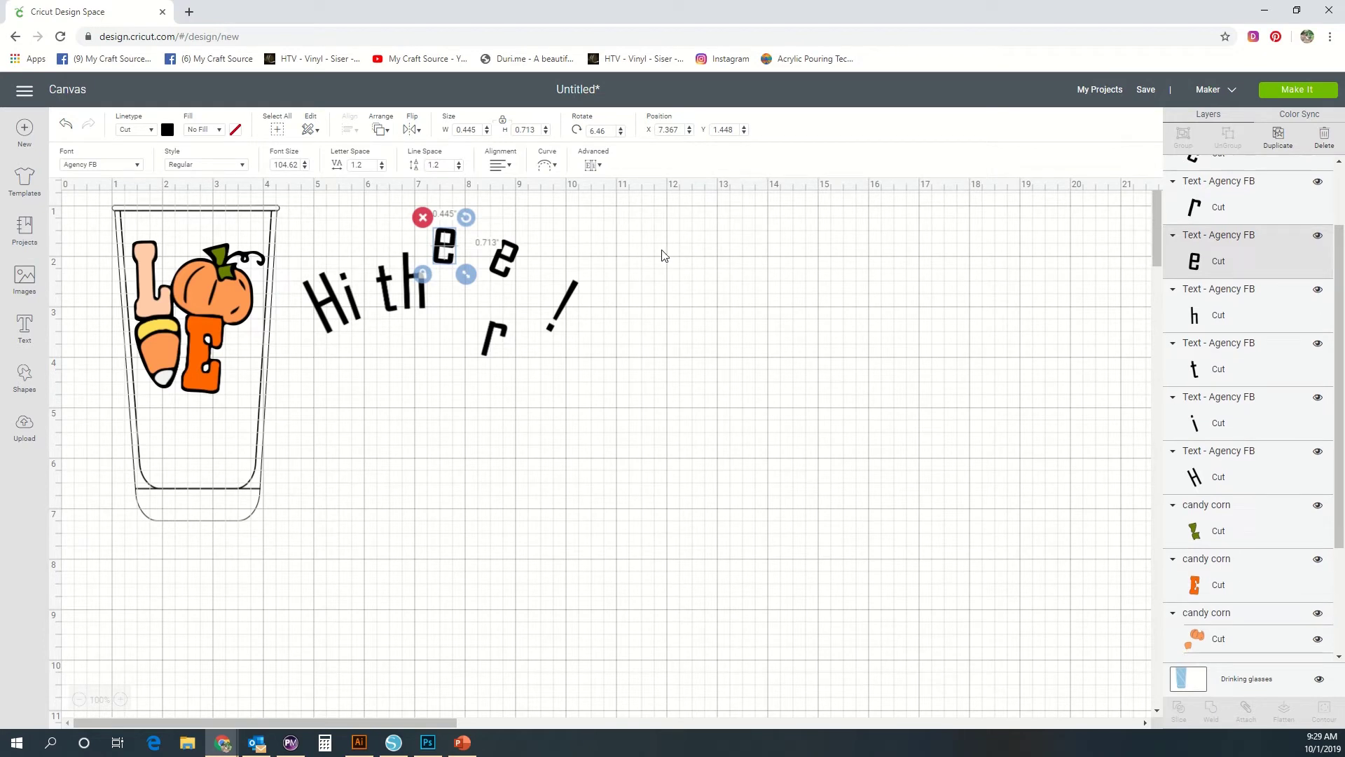
{"action": "left_click", "coordinate": [368, 397]}
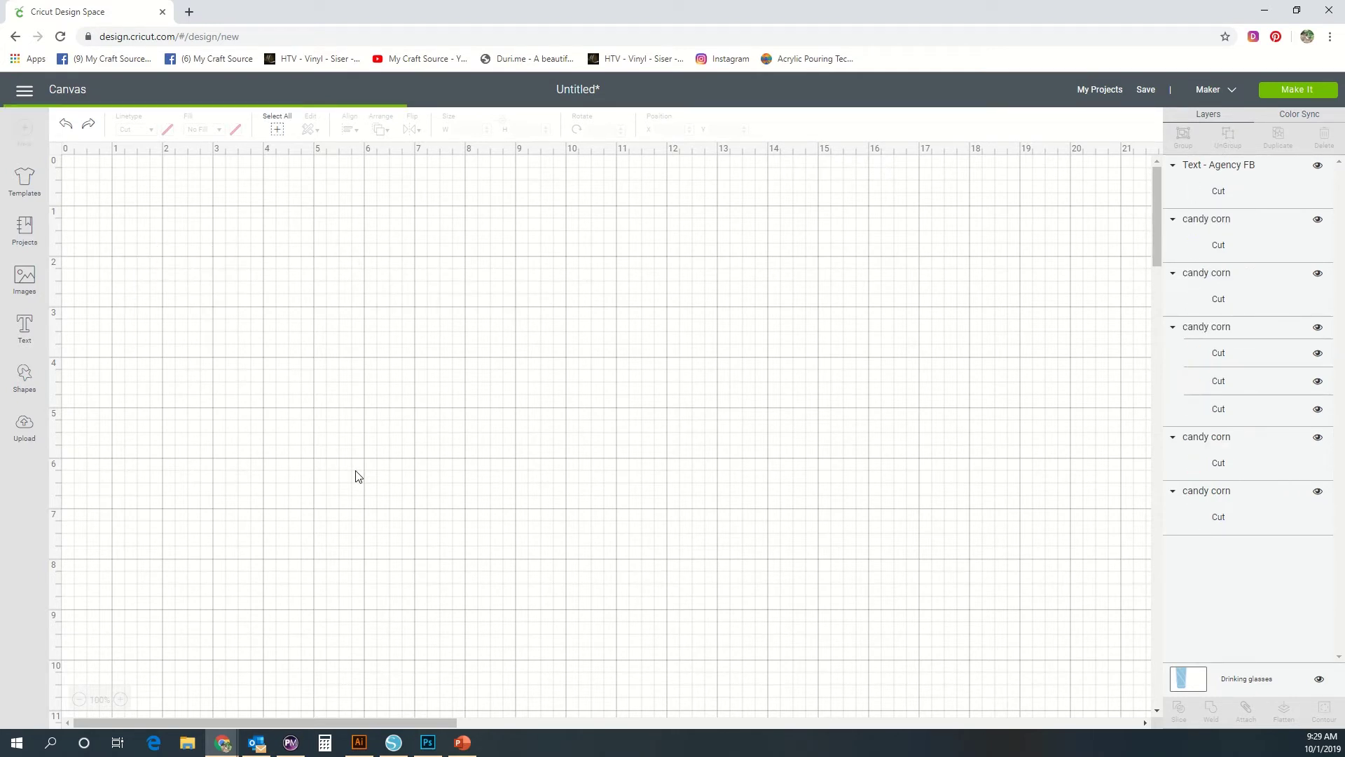
Try welding the candy corn LOVE layers, then undo the weld.
{"action": "left_click", "coordinate": [174, 347]}
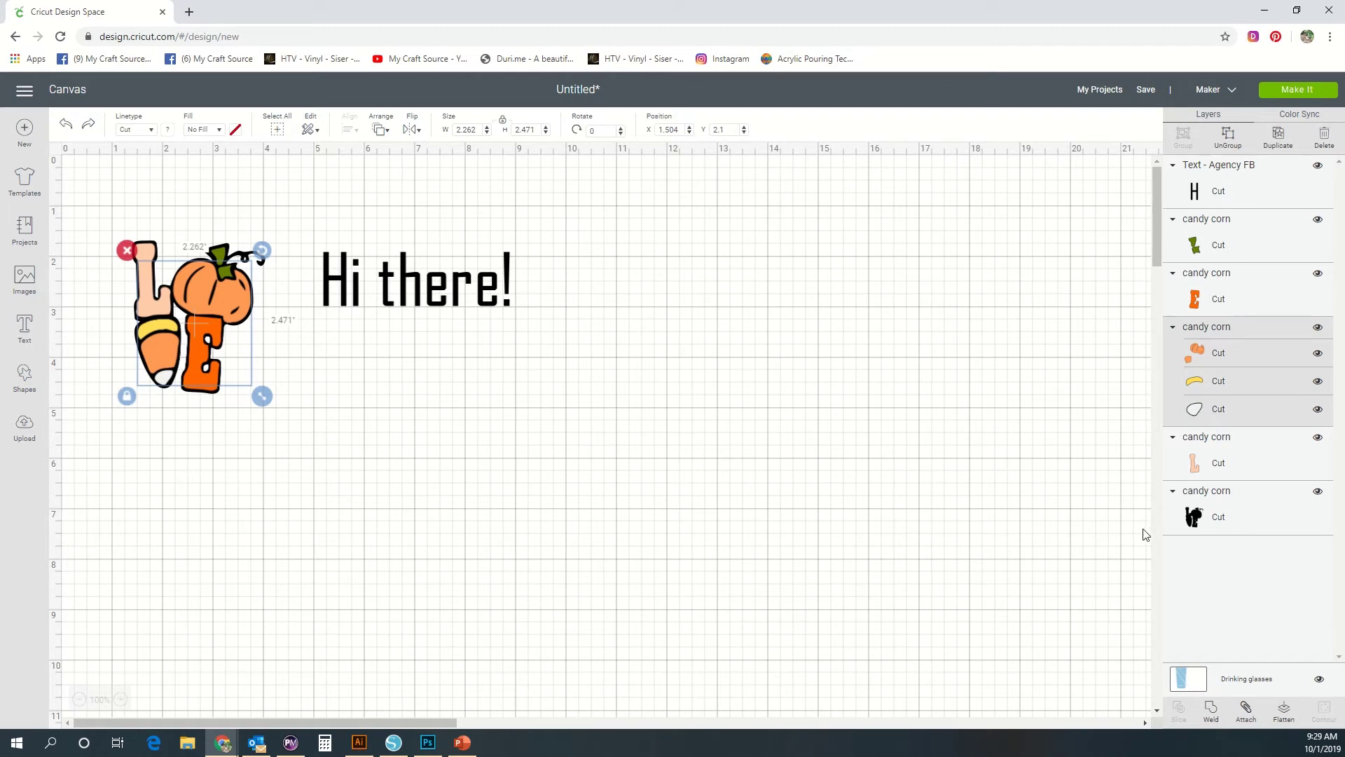
{"action": "left_click", "coordinate": [1213, 711]}
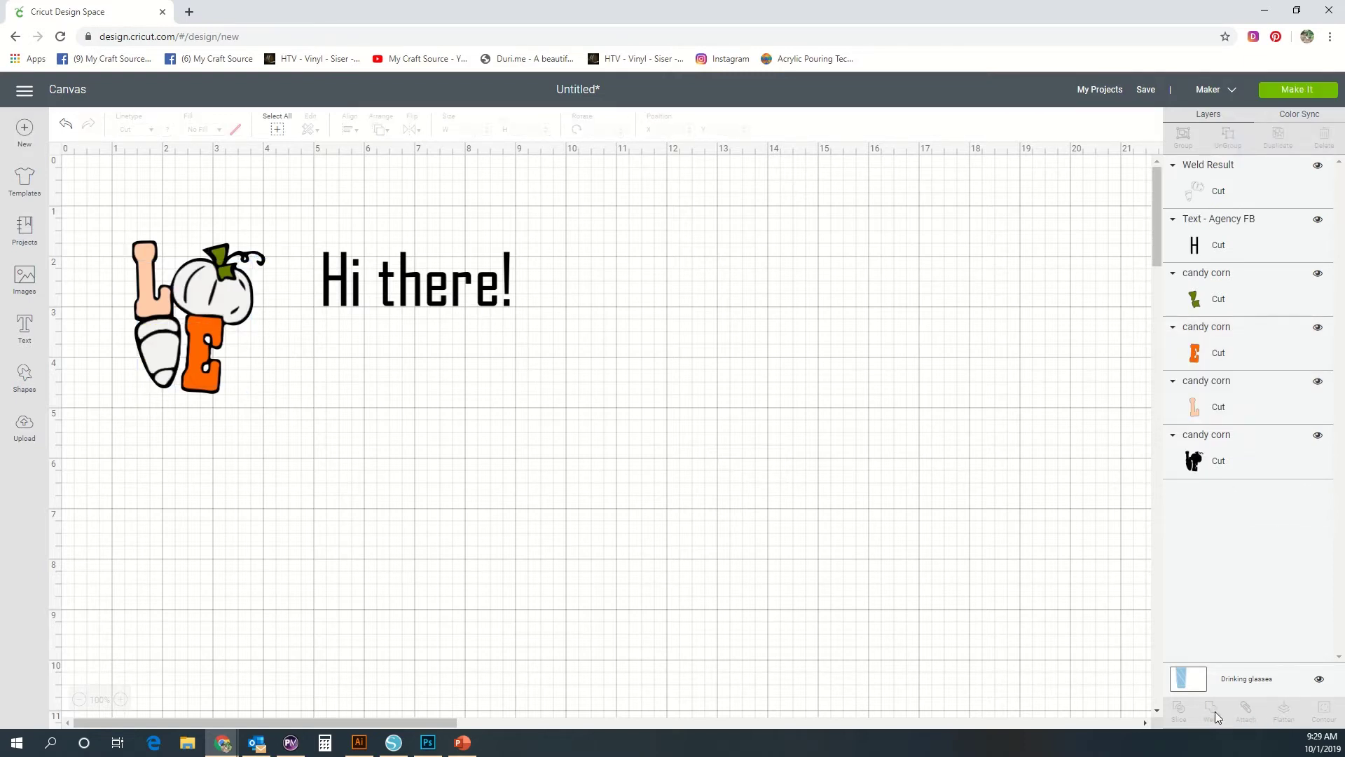
{"action": "left_click_drag", "start_coordinate": [213, 300], "coordinate": [810, 367]}
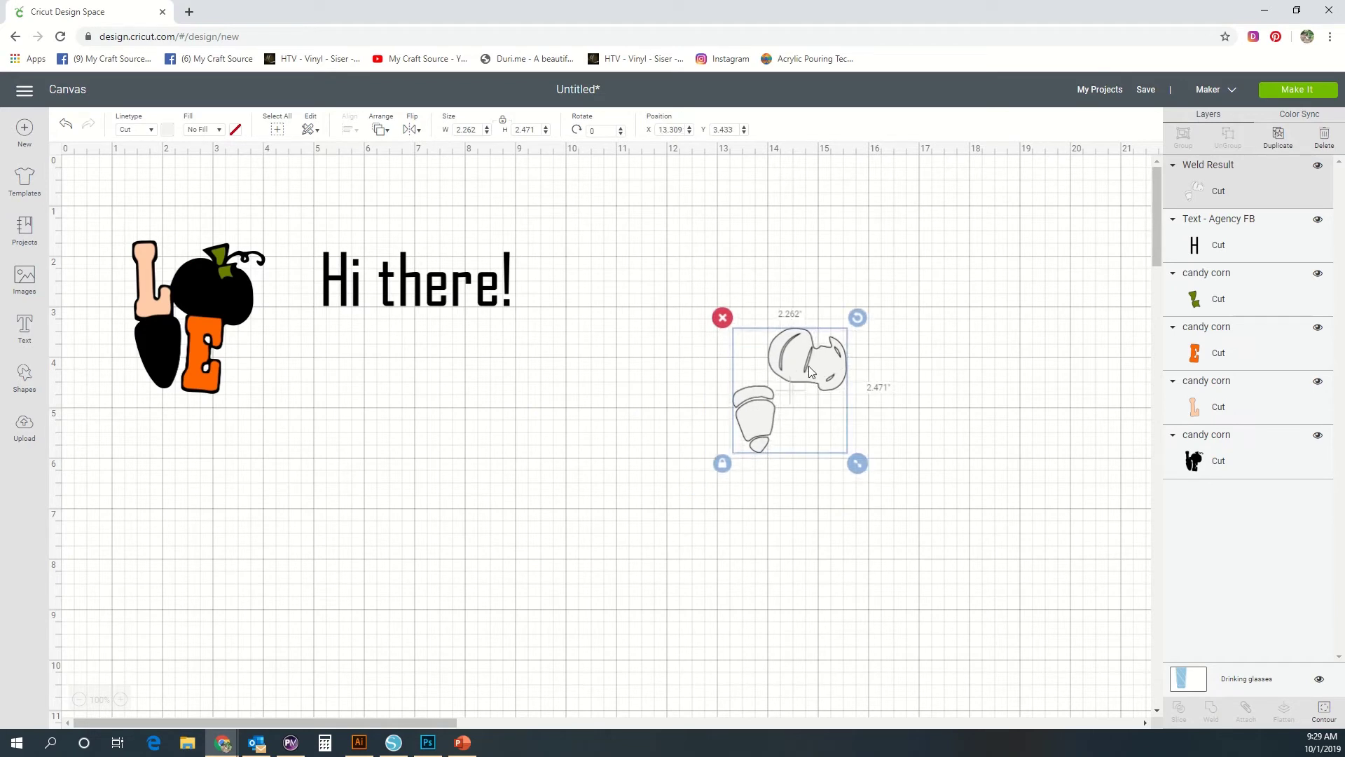
{"action": "key", "text": "ctrl+z"}
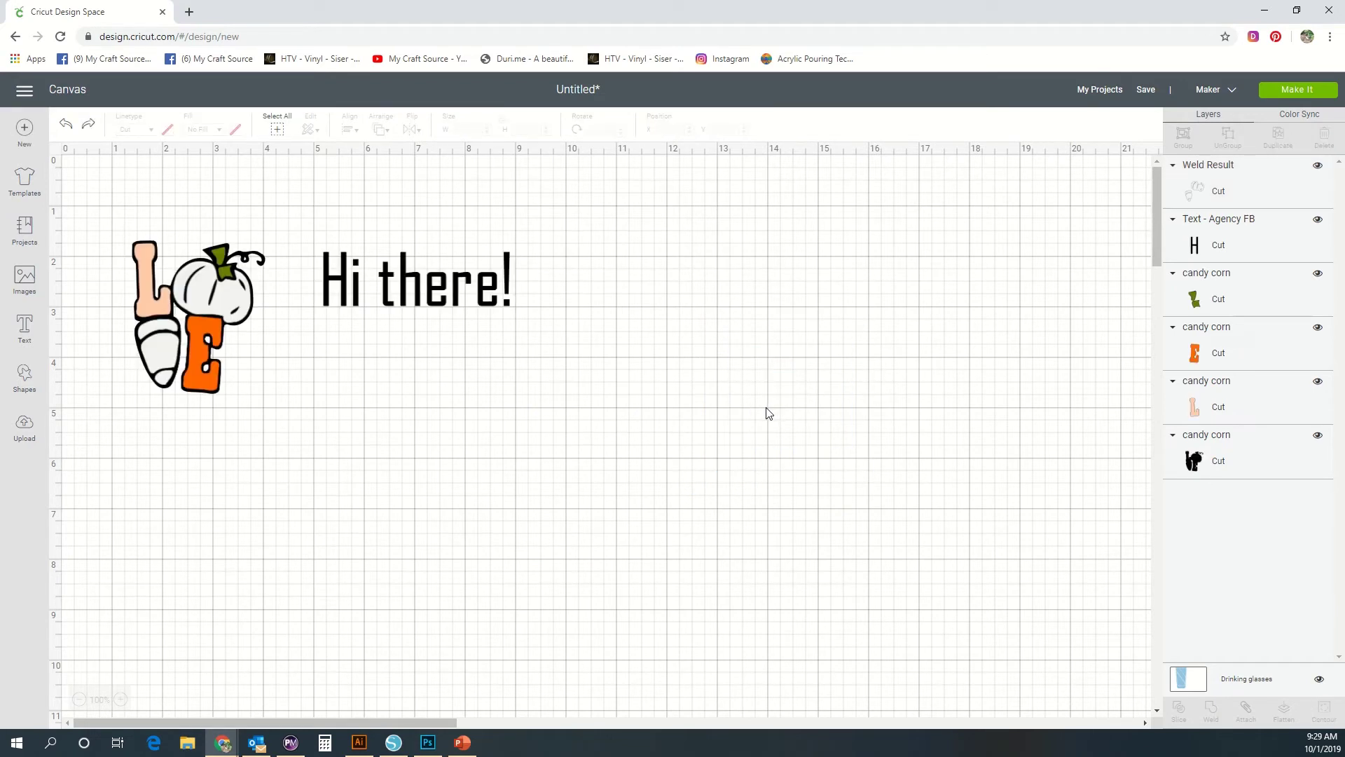
{"action": "key", "text": "ctrl+z"}
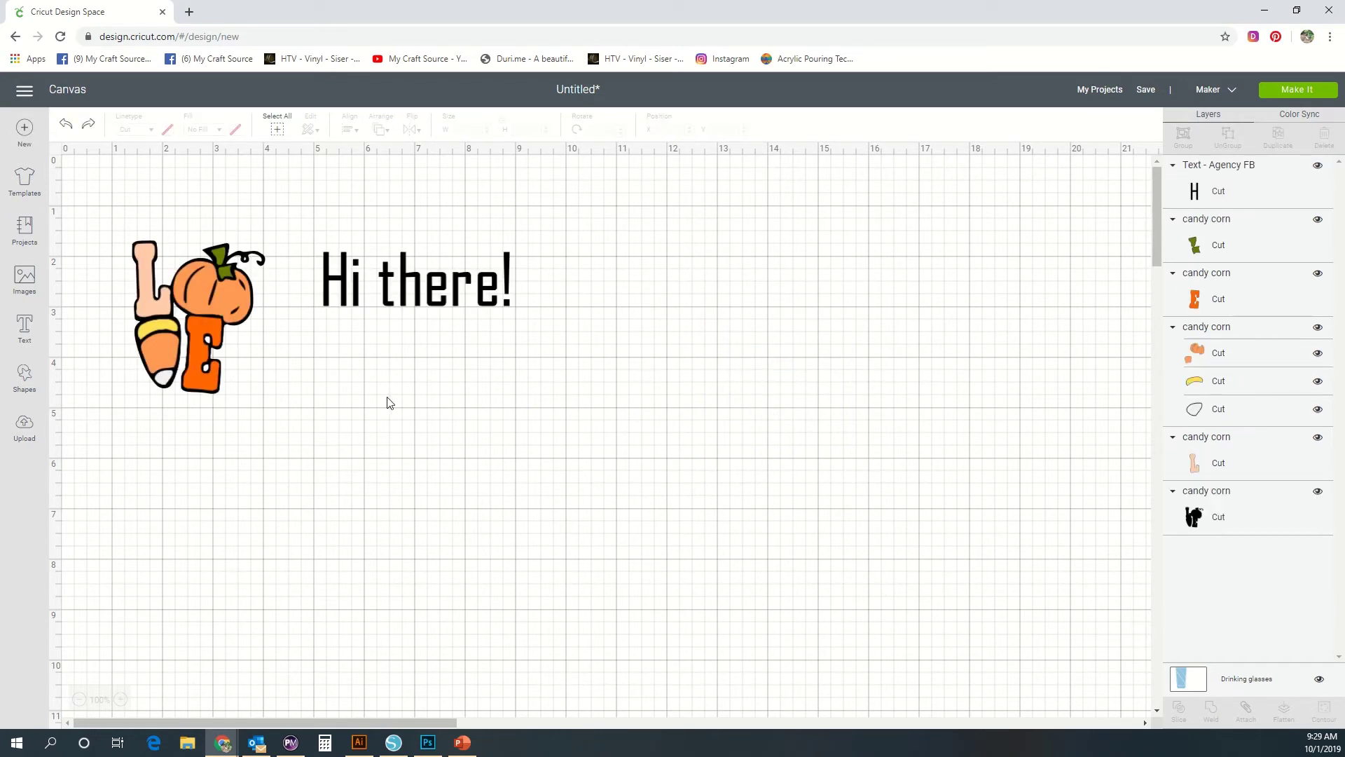
Flatten the pumpkin, corn and outline group and send it to mat preparation.
{"action": "left_click", "coordinate": [147, 308]}
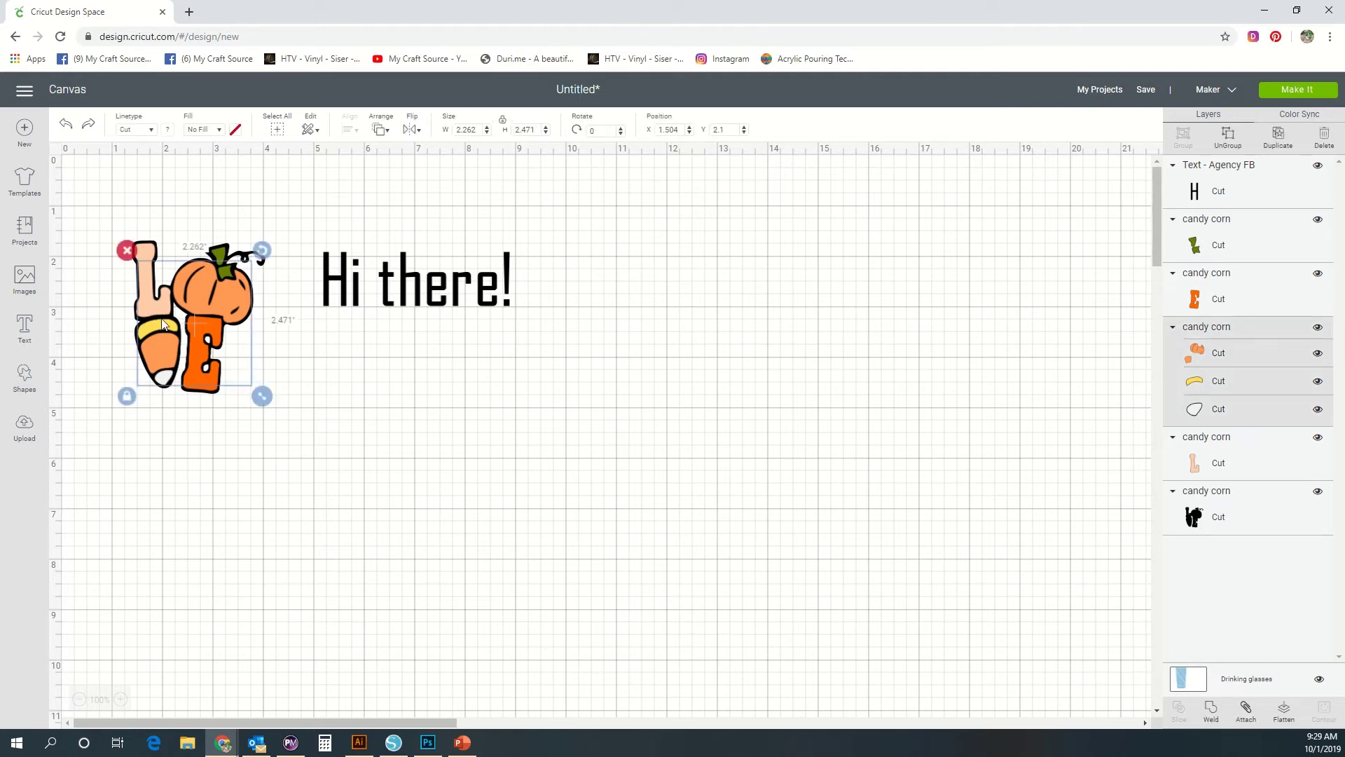
{"action": "left_click", "coordinate": [1284, 715]}
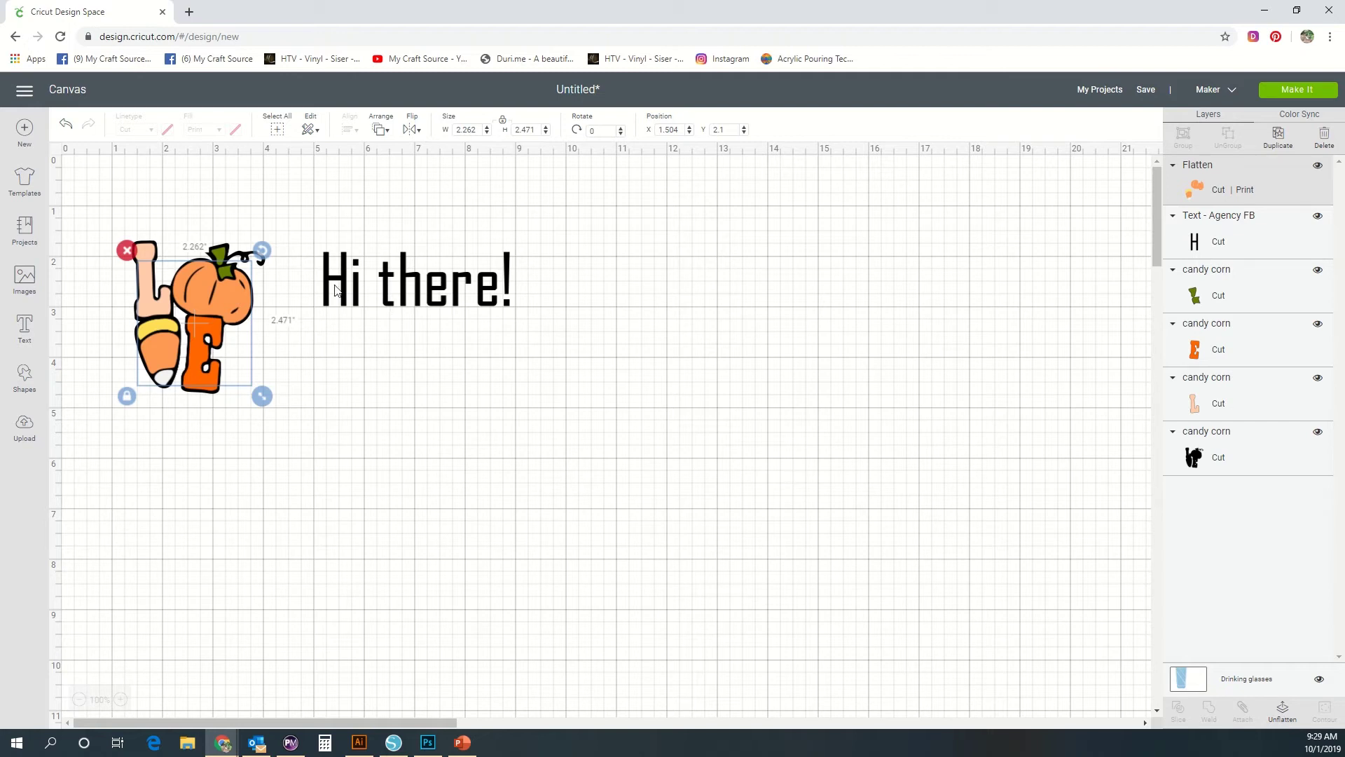
{"action": "left_click_drag", "start_coordinate": [234, 301], "coordinate": [727, 380]}
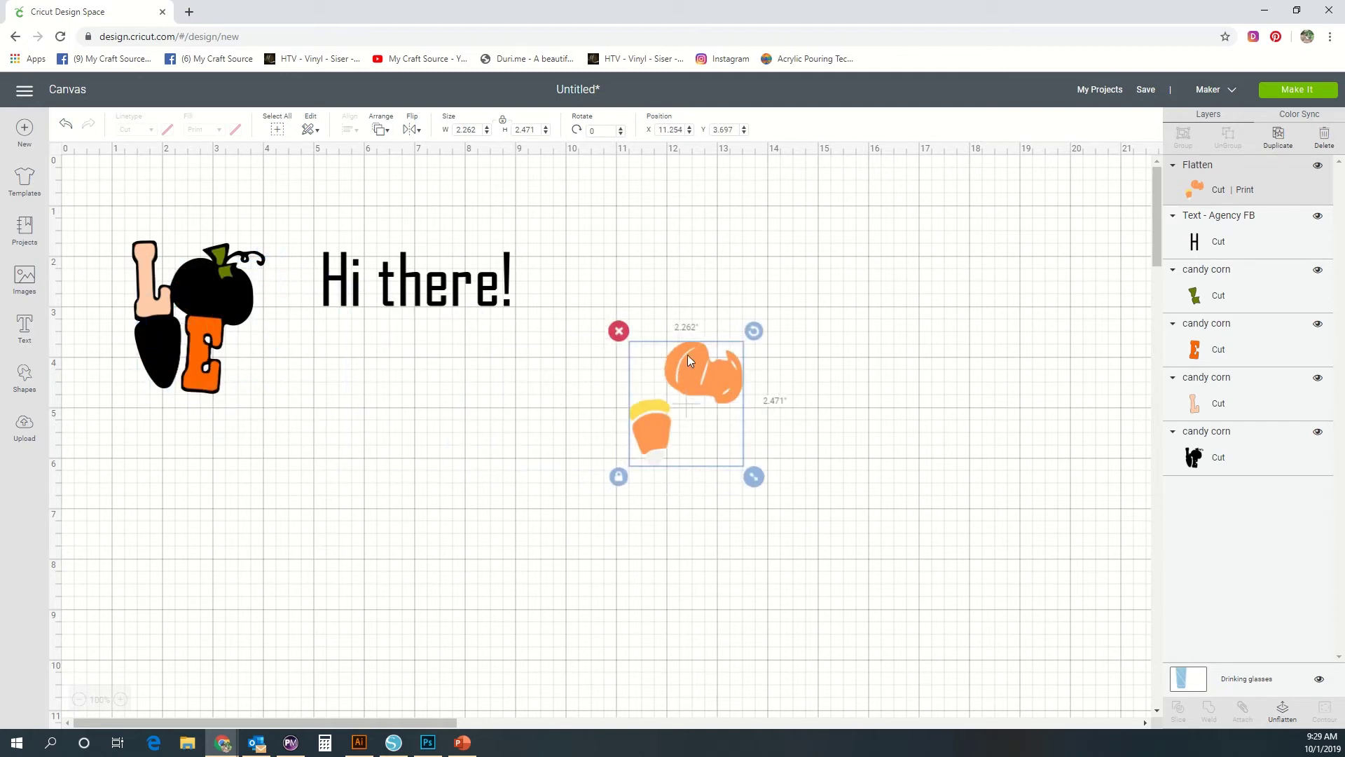
{"action": "left_click", "coordinate": [1306, 91]}
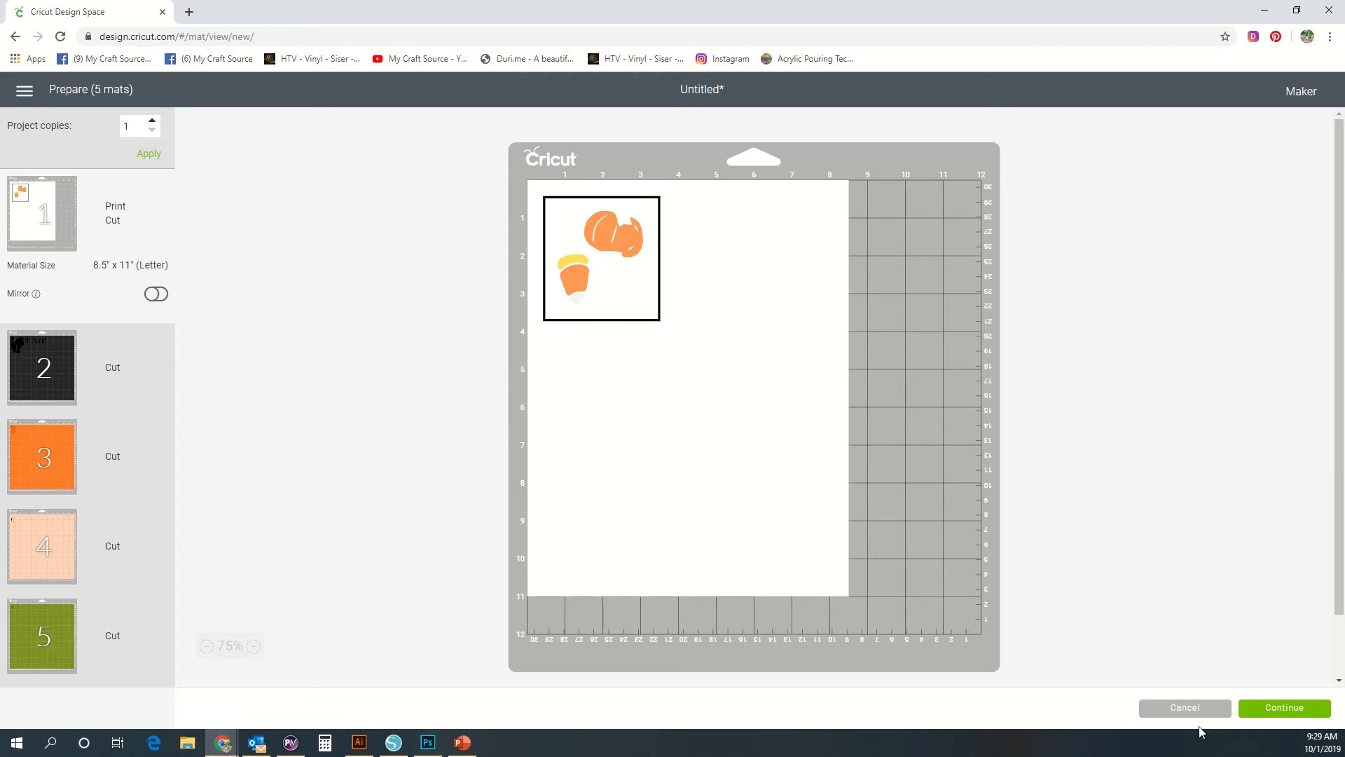
Flatten the entire LOVE artwork into one layer and reposition it on print mat 1.
{"action": "left_click", "coordinate": [1179, 709]}
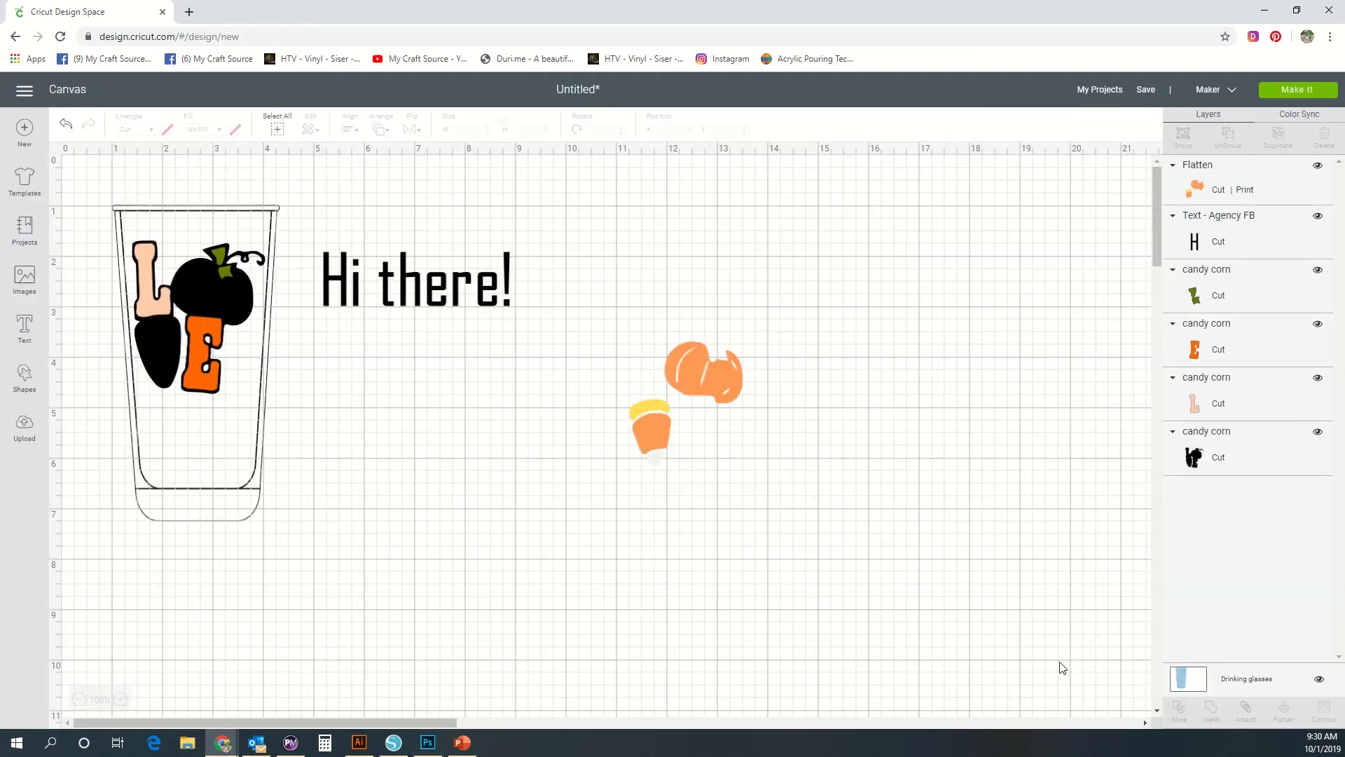
{"action": "key", "text": "ctrl+z"}
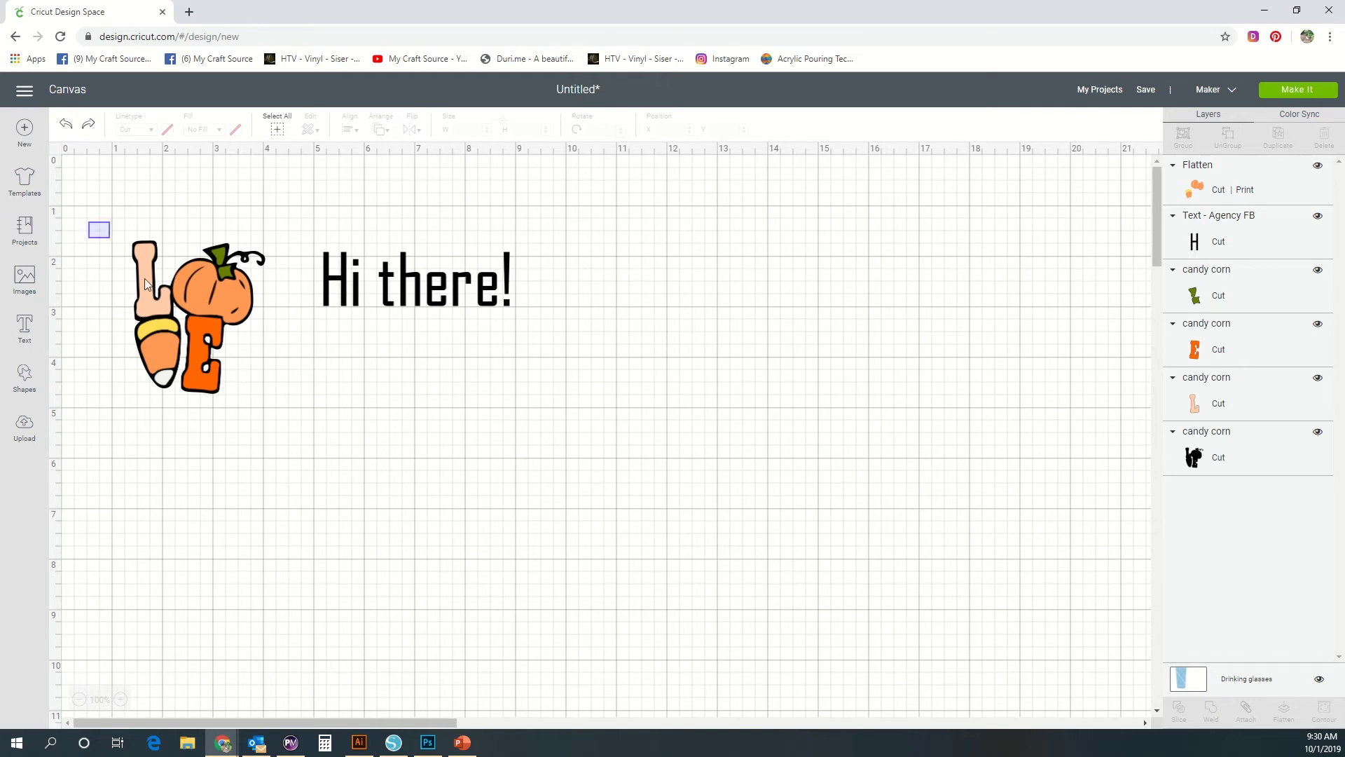
{"action": "left_click_drag", "start_coordinate": [145, 279], "coordinate": [303, 426]}
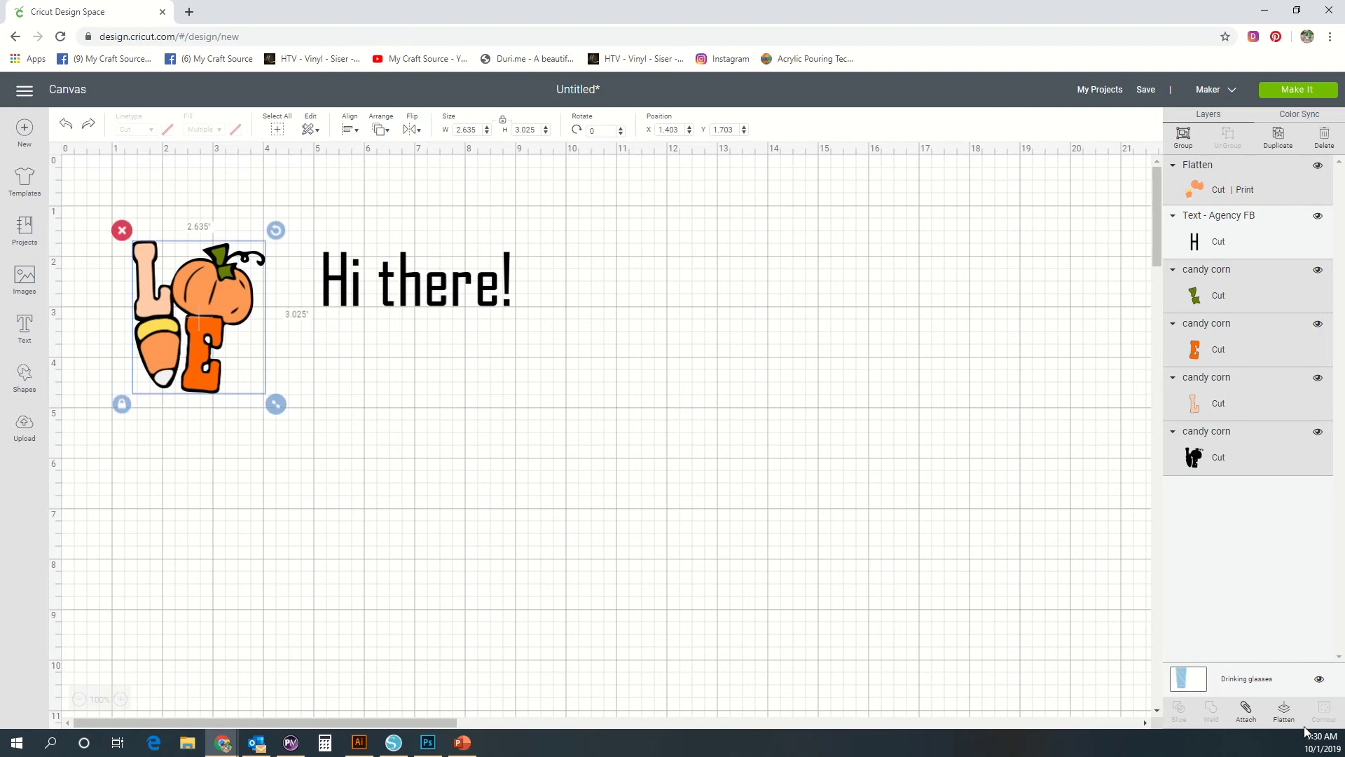
{"action": "left_click", "coordinate": [1284, 709]}
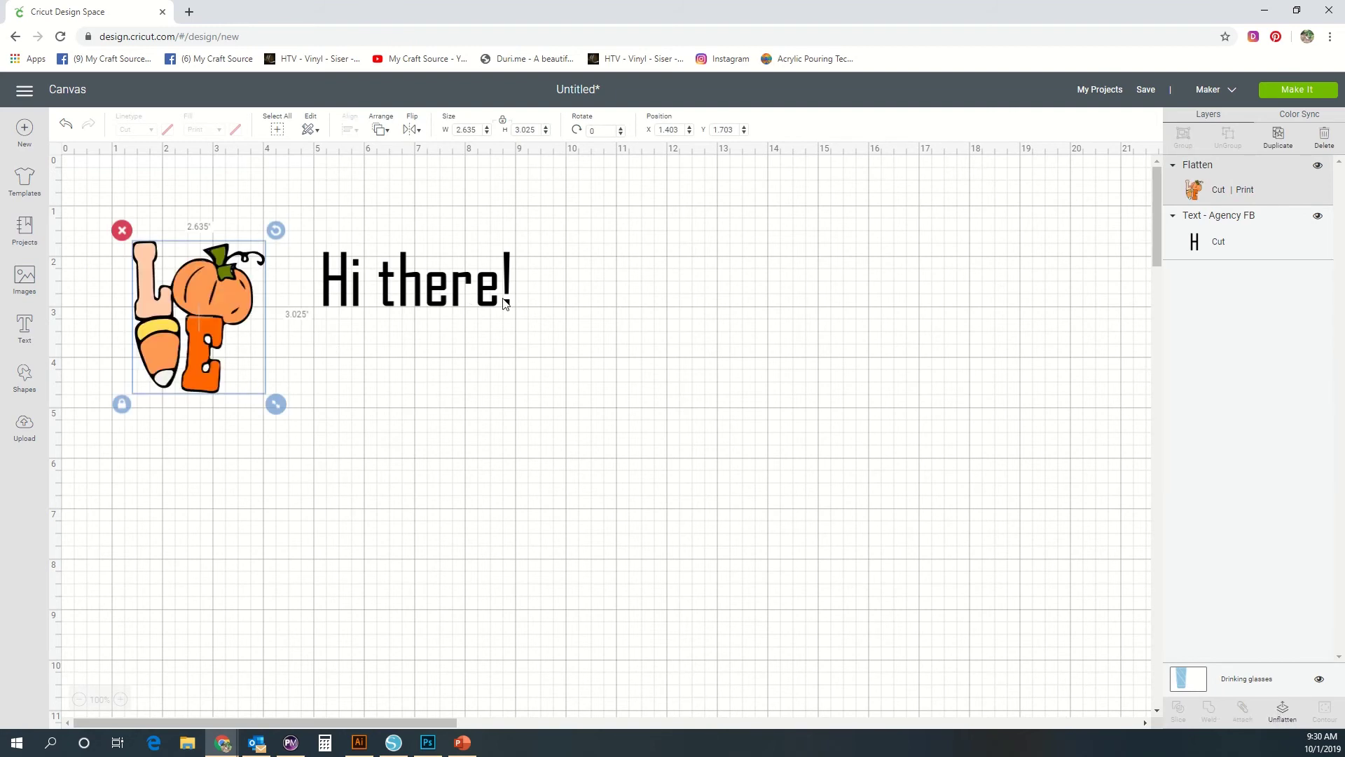
{"action": "left_click", "coordinate": [1305, 91]}
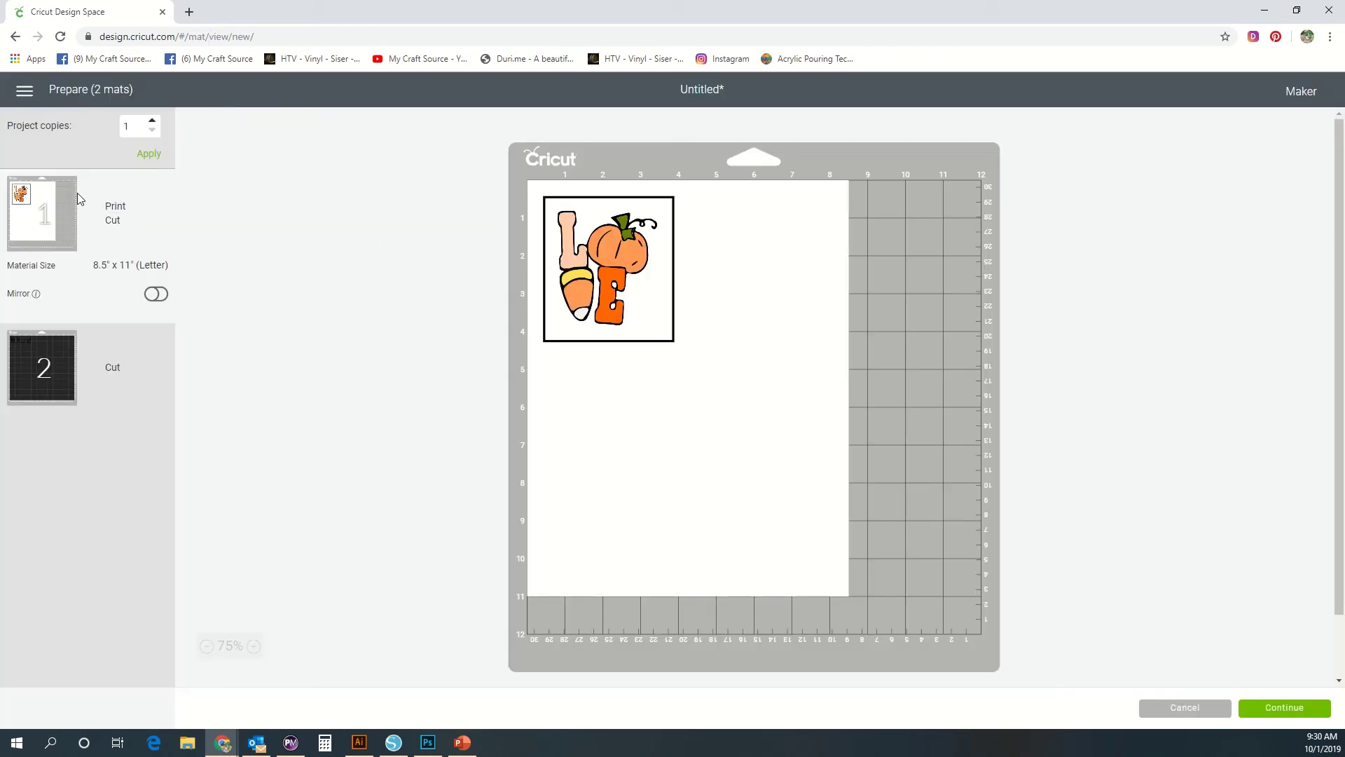
{"action": "left_click_drag", "start_coordinate": [590, 262], "coordinate": [746, 363]}
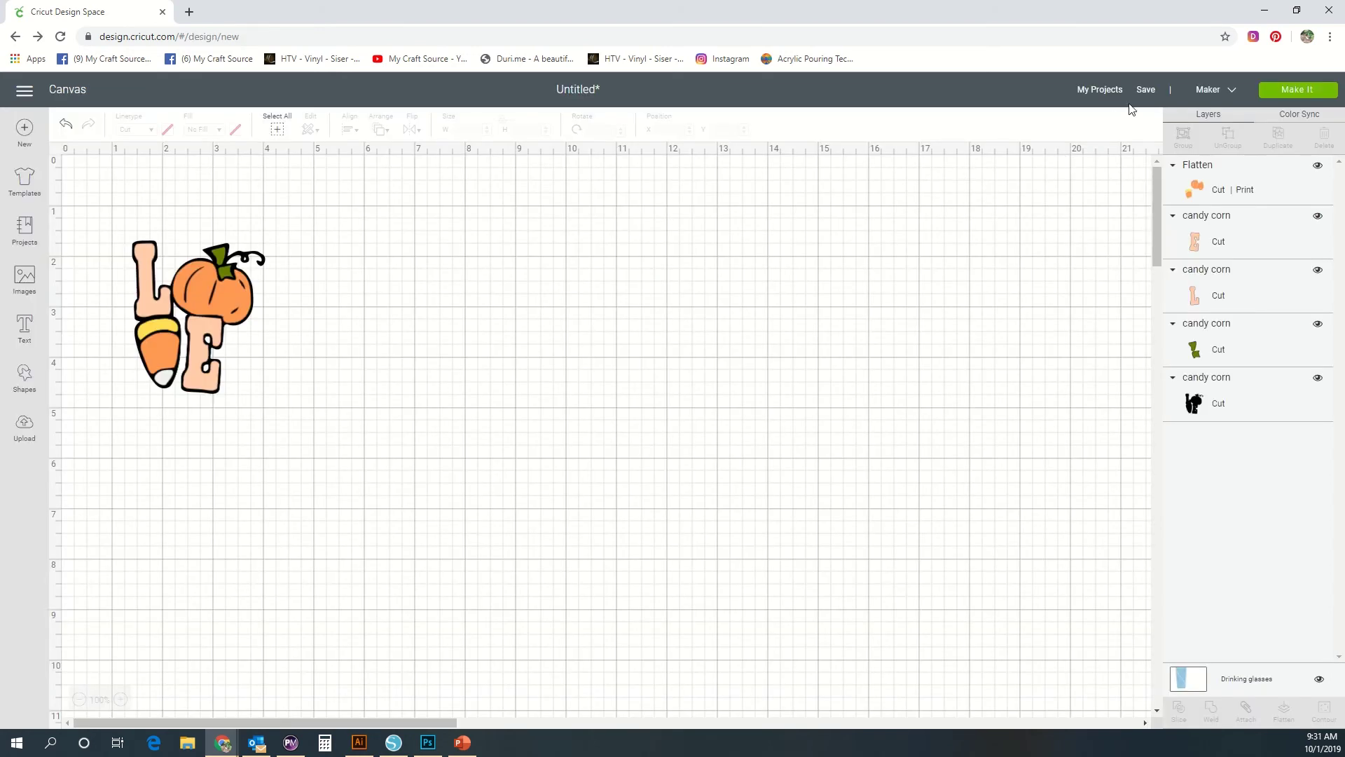
Save the design as a new project titled 'candy corn demo'.
{"action": "left_click", "coordinate": [1147, 96]}
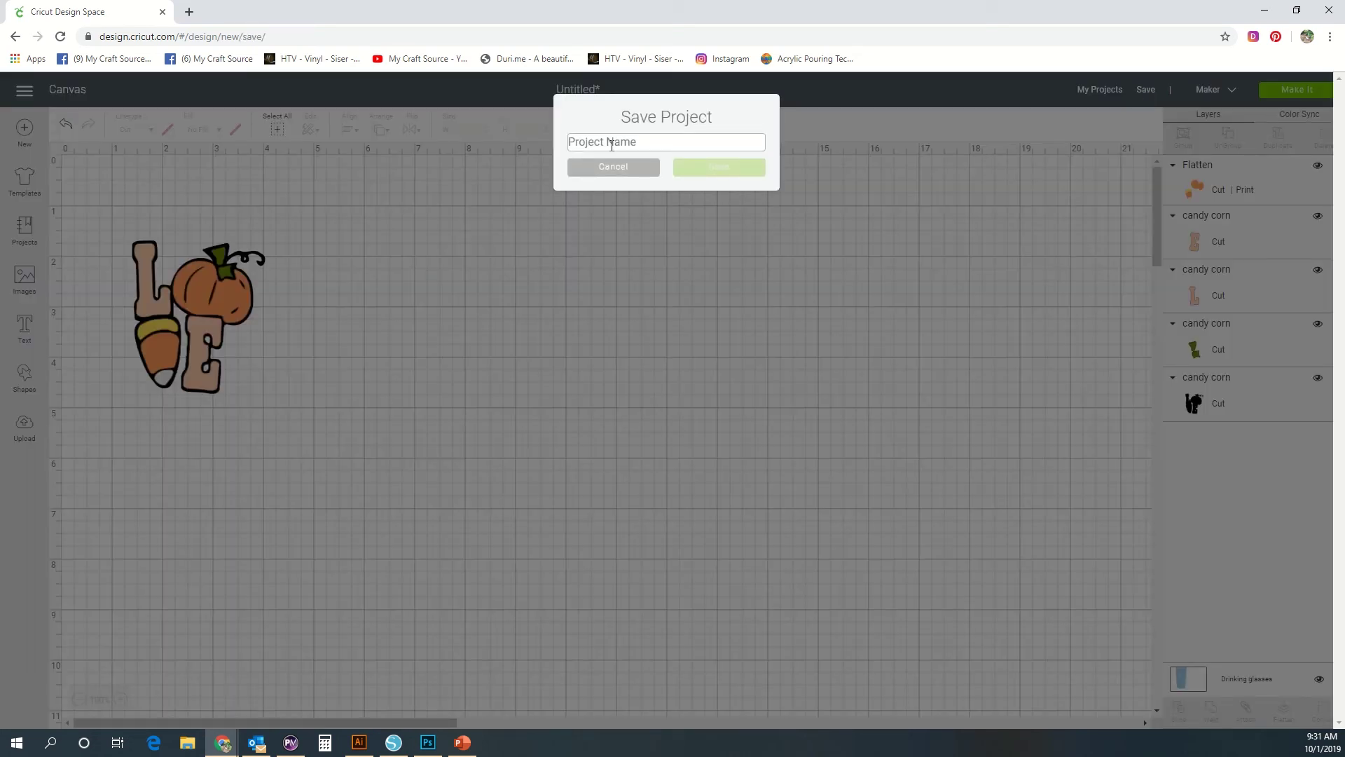
{"action": "type", "text": "C"}
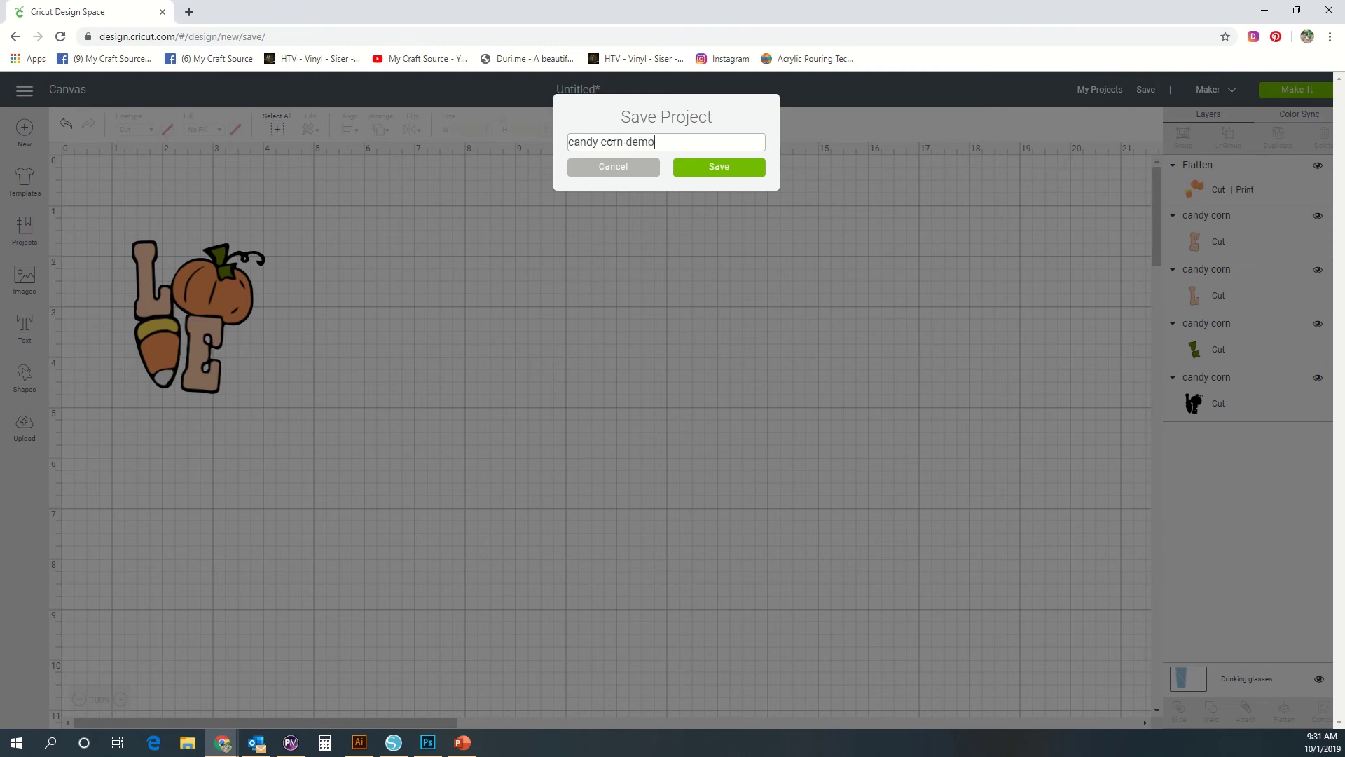
{"action": "left_click", "coordinate": [704, 168]}
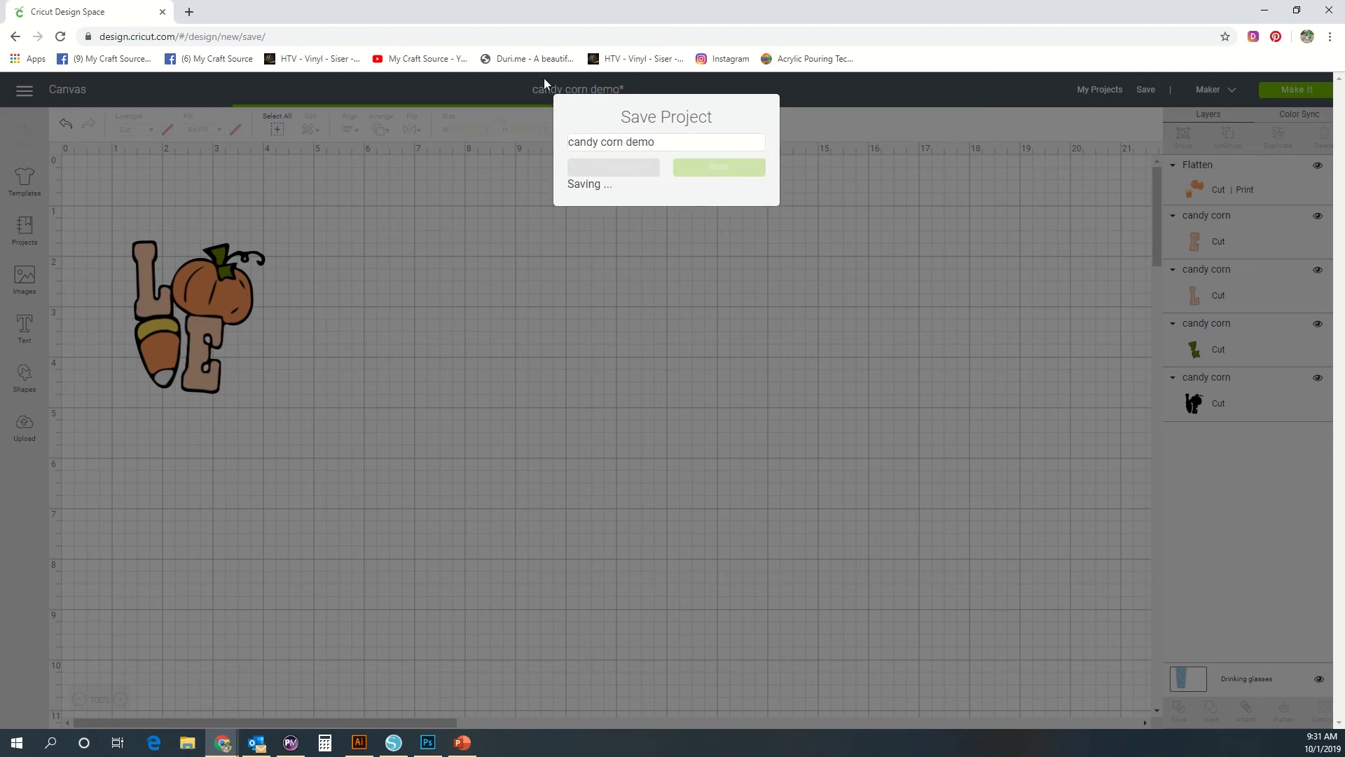